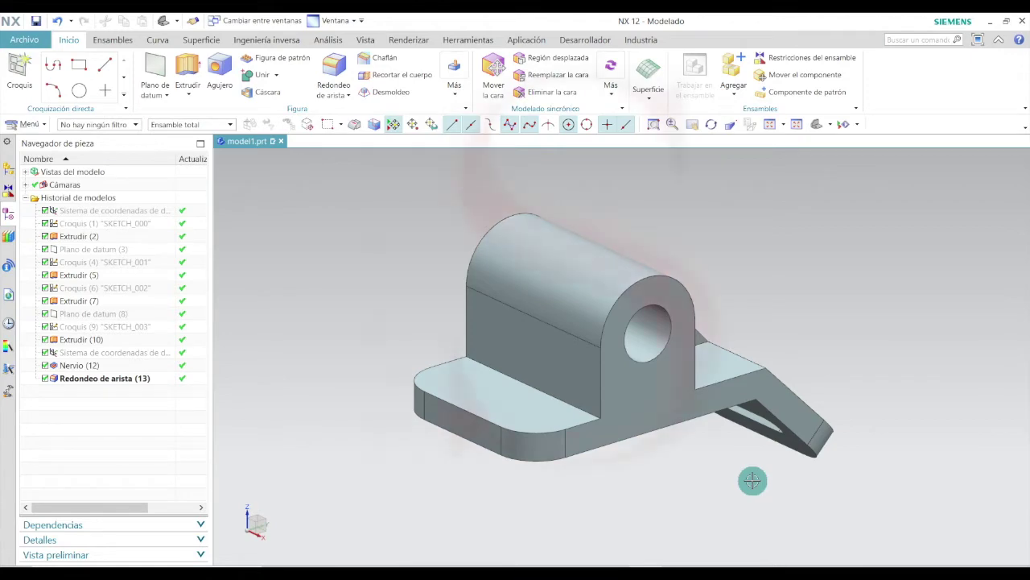
Examine the finished bracket model from several sides, and check the base plate's dimensions in the technical drawing.
middle_click_drag(865, 299, 773, 314)
left_click(773, 315)
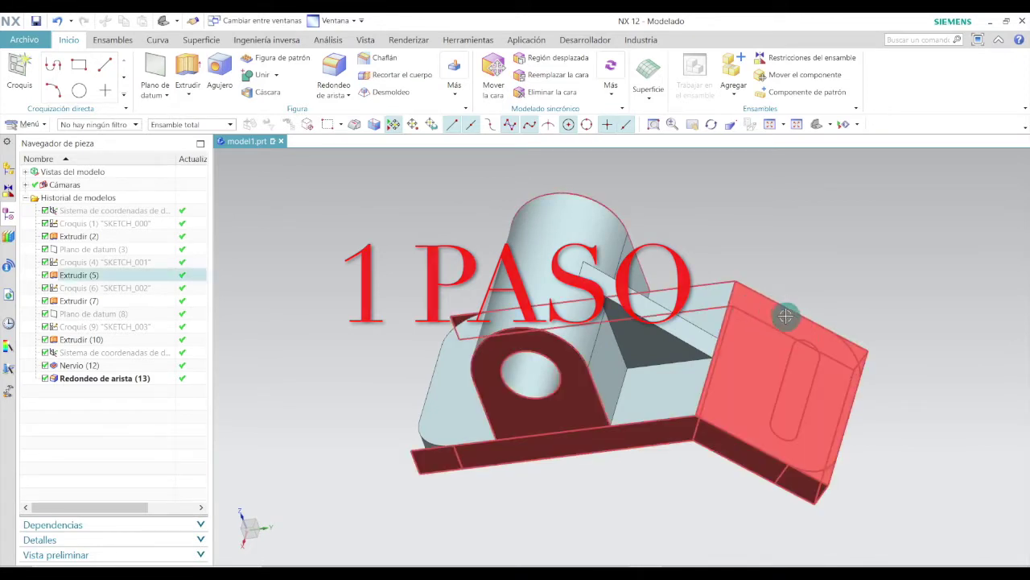
key("Escape")
left_click(655, 316)
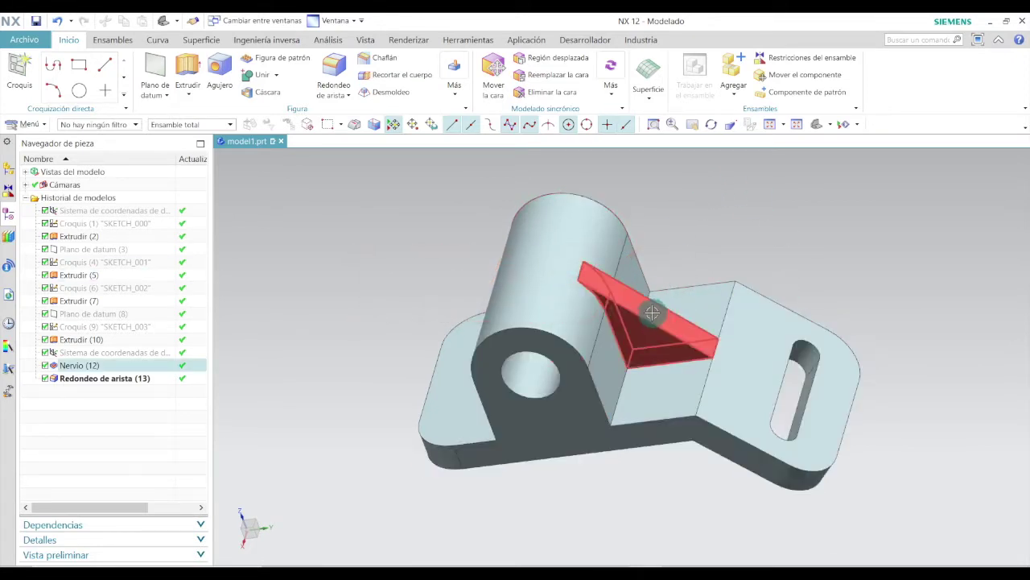
key("Escape")
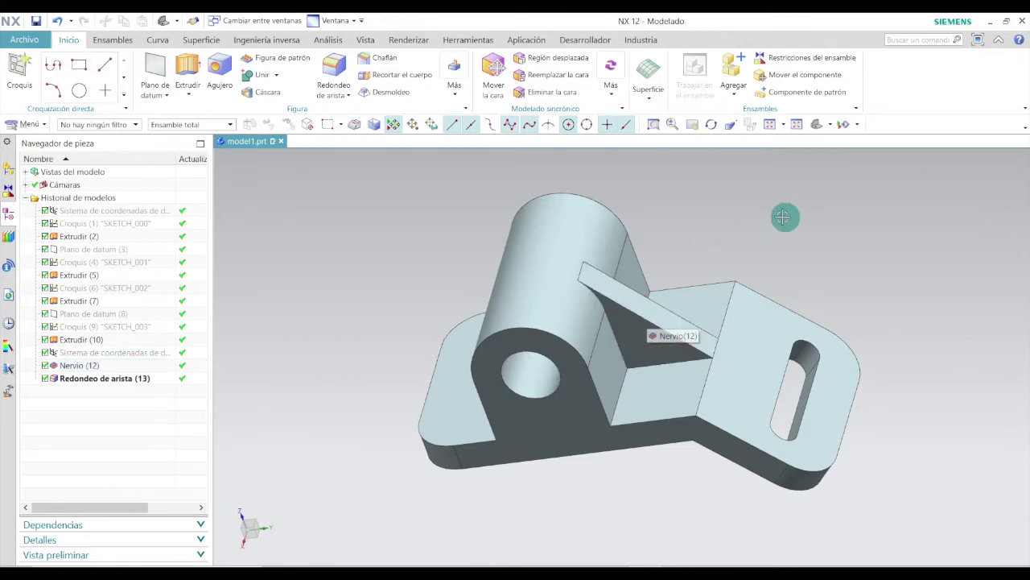
middle_click_drag(825, 145, 798, 274)
left_click(822, 127)
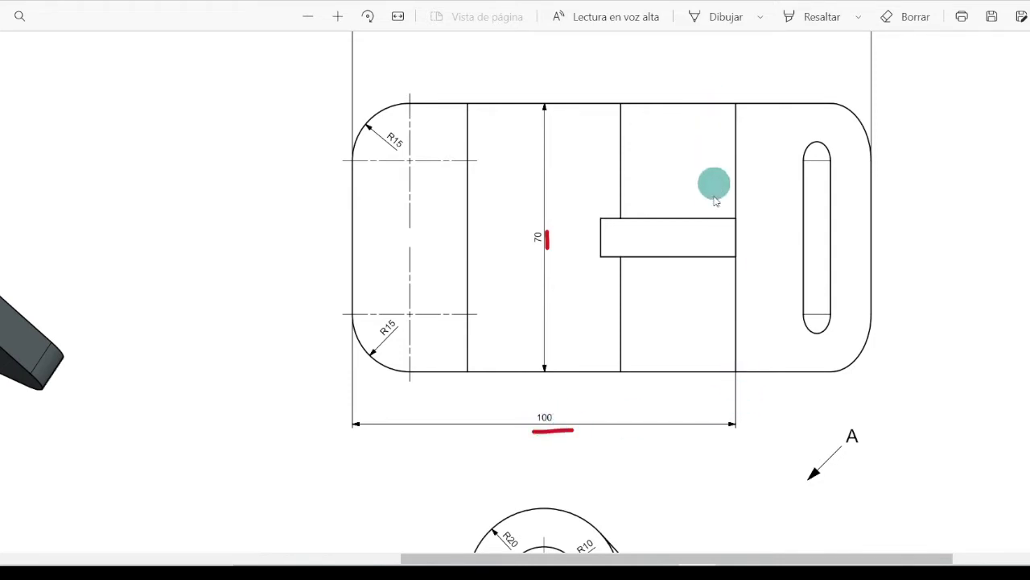
scroll(550, 238, "down", 6)
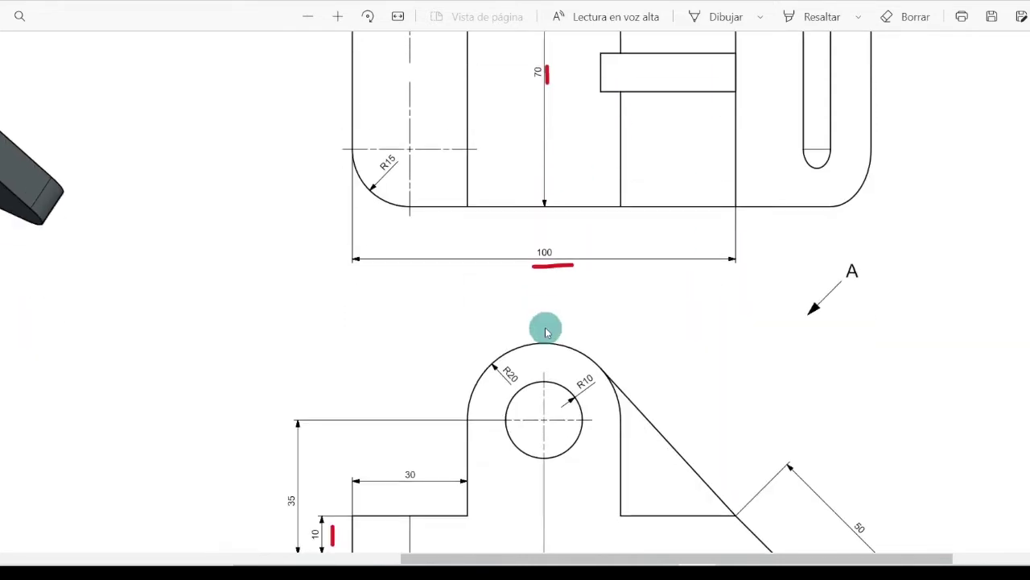
scroll(350, 213, "up", 1)
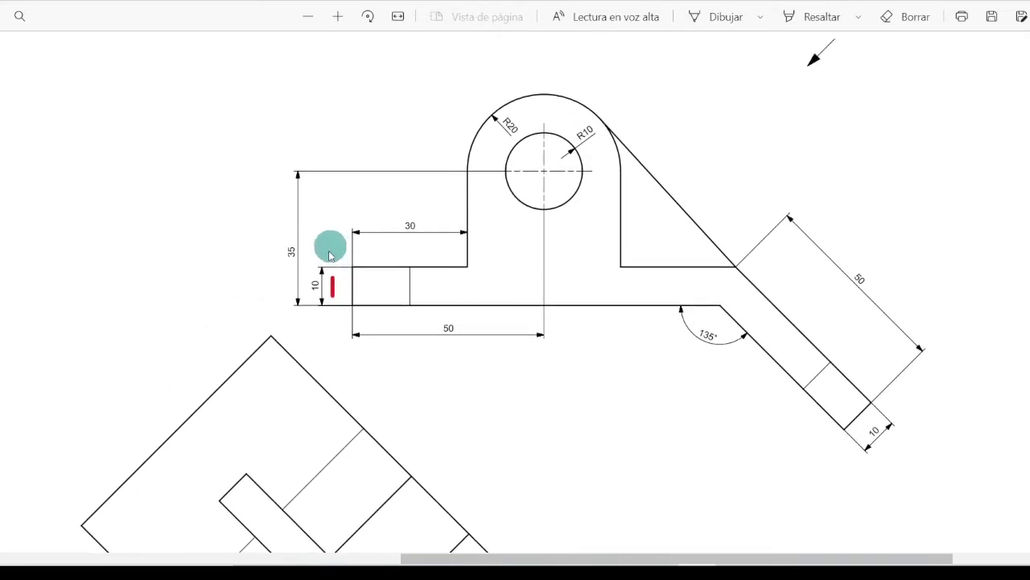
scroll(520, 267, "up", 3)
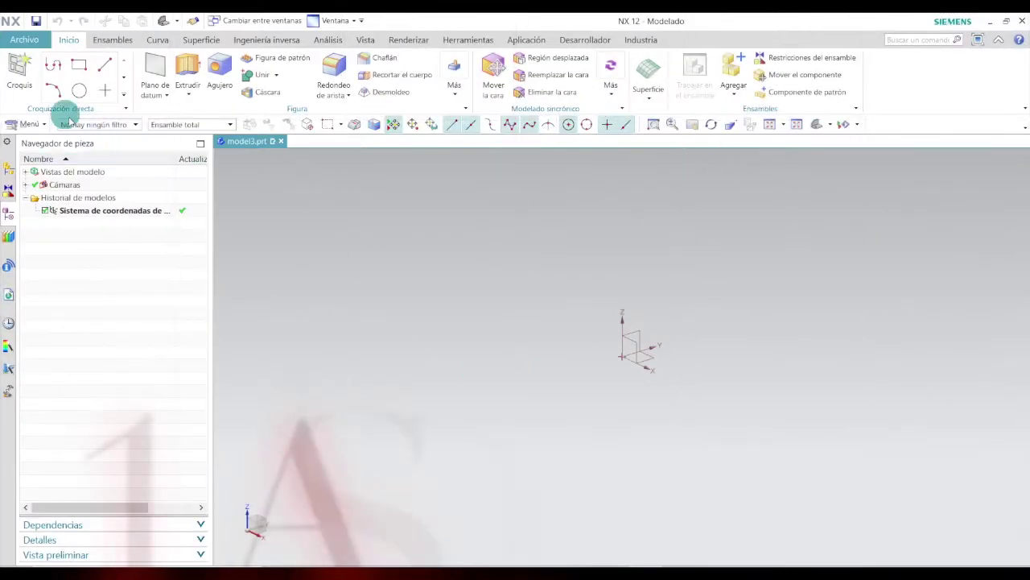
Create a new sketch on the horizontal XY plane of the datum coordinate system.
left_click(20, 69)
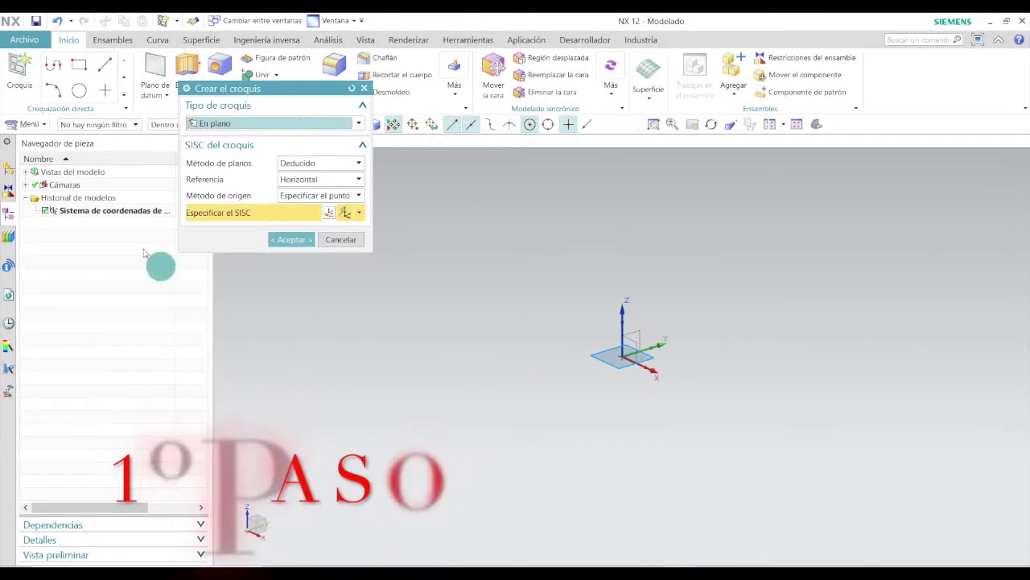
left_click(646, 358)
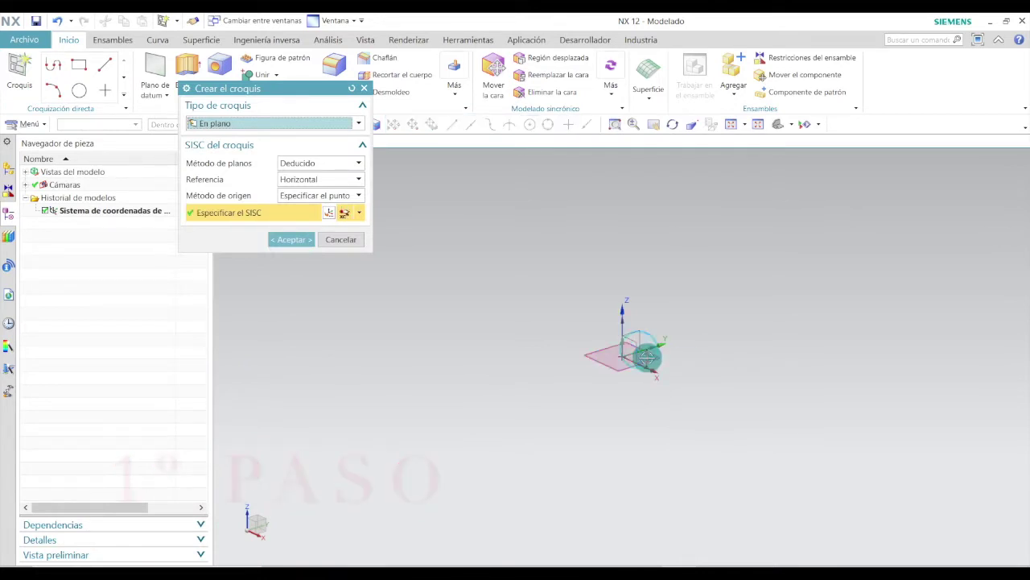
left_click(292, 241)
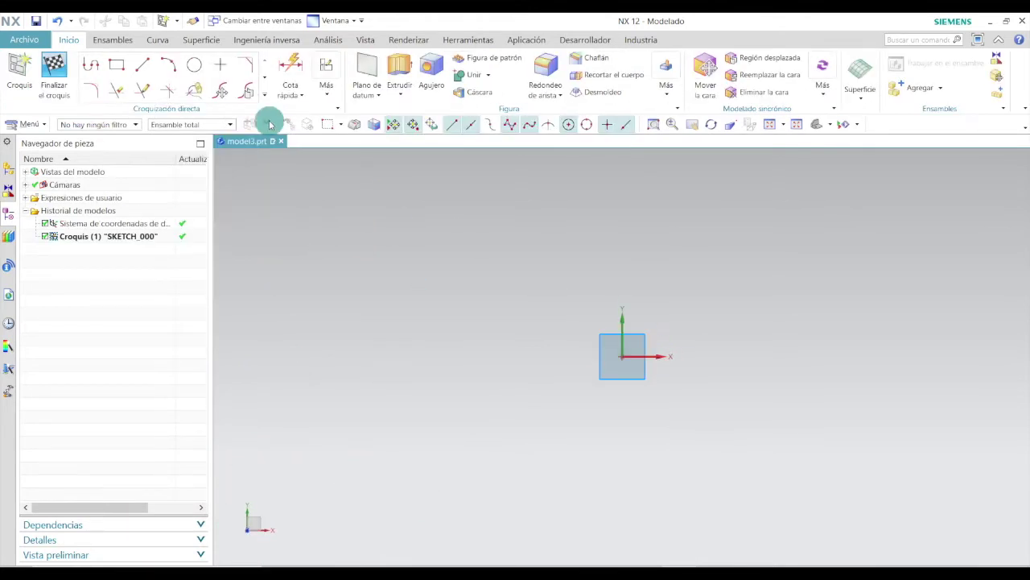
Sketch a rectangle about 126 mm wide and 61 mm high with one corner on the sketch origin.
left_click(130, 68)
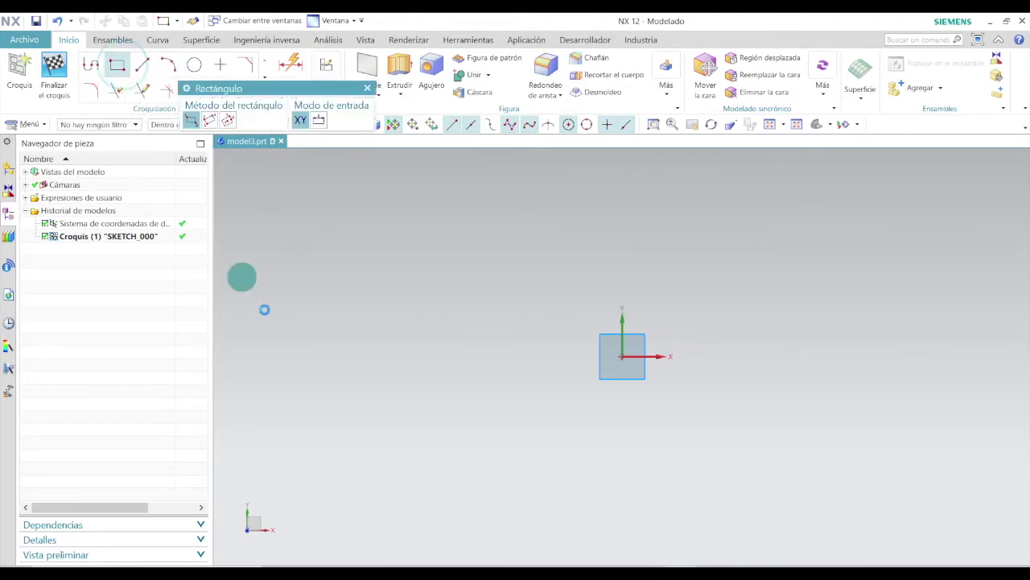
left_click(626, 354)
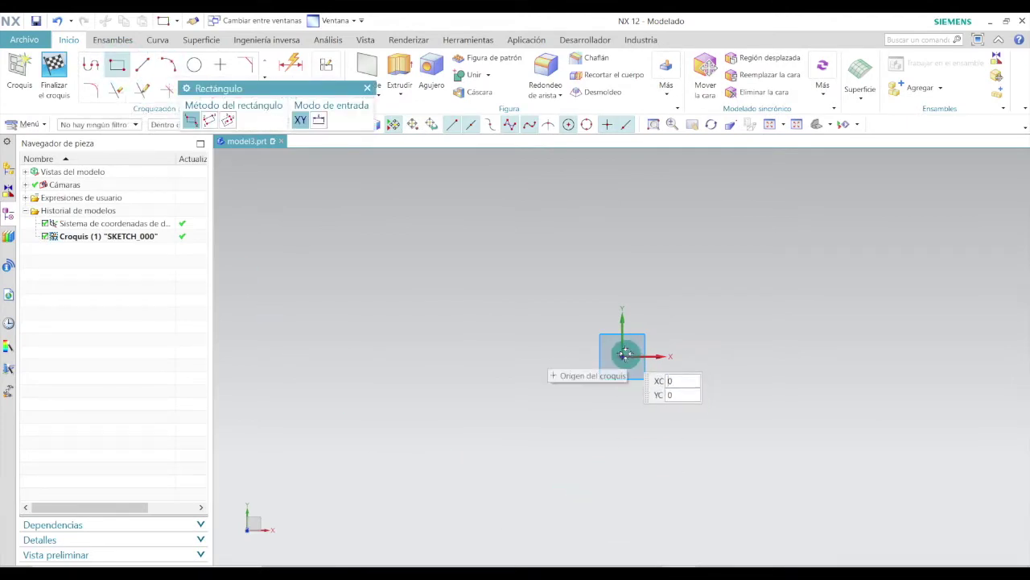
left_click(859, 242)
key("Escape")
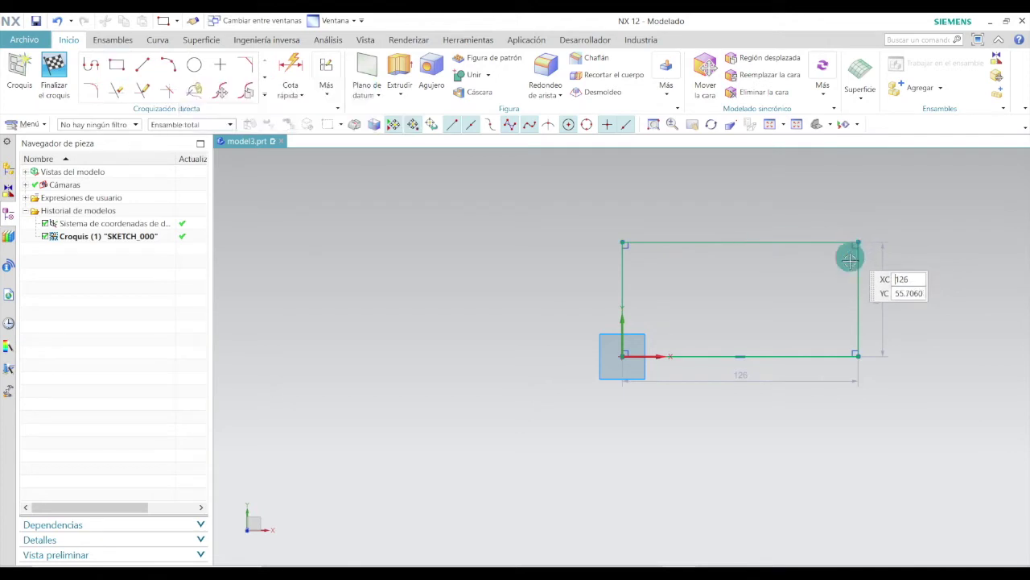
Set the rectangle's height to 70 mm and its width to 100 mm, and finish the sketch.
double_click(878, 299)
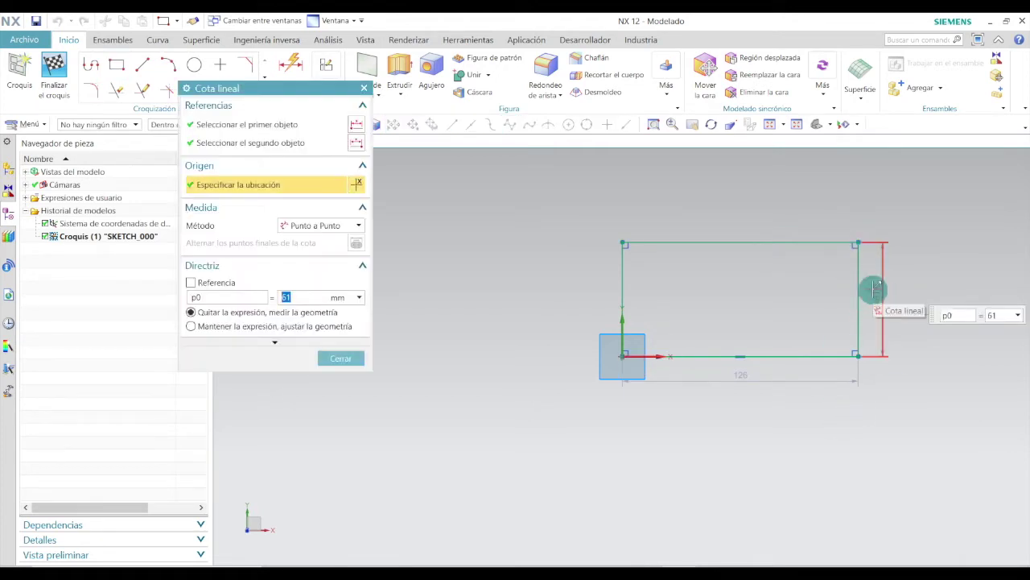
key("Return")
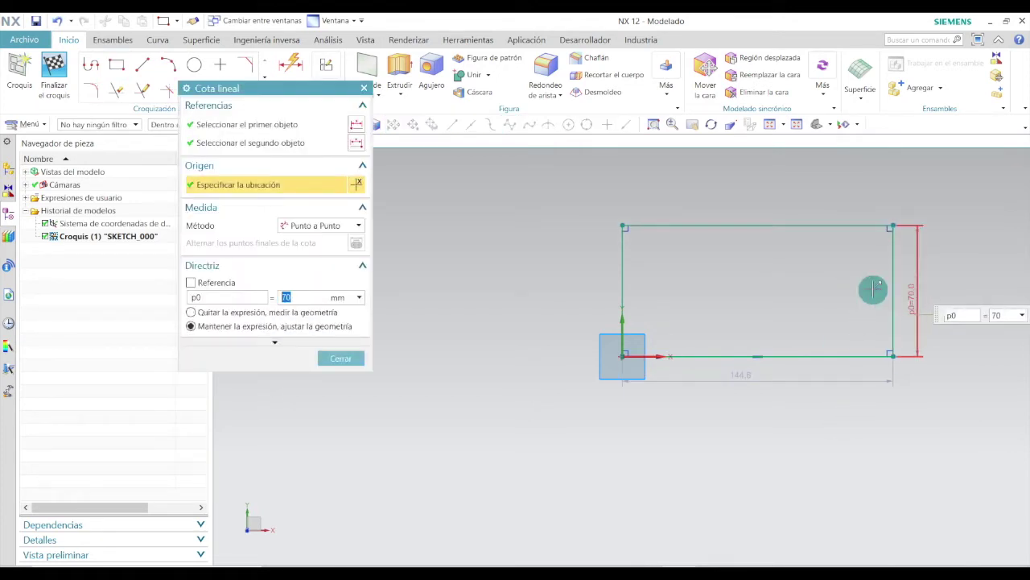
middle_click(741, 372)
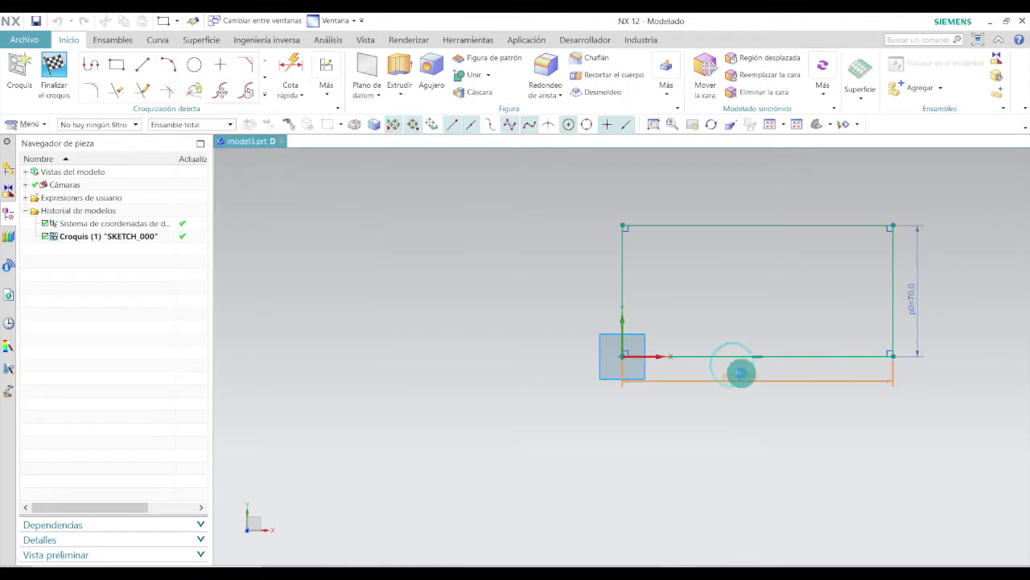
double_click(740, 372)
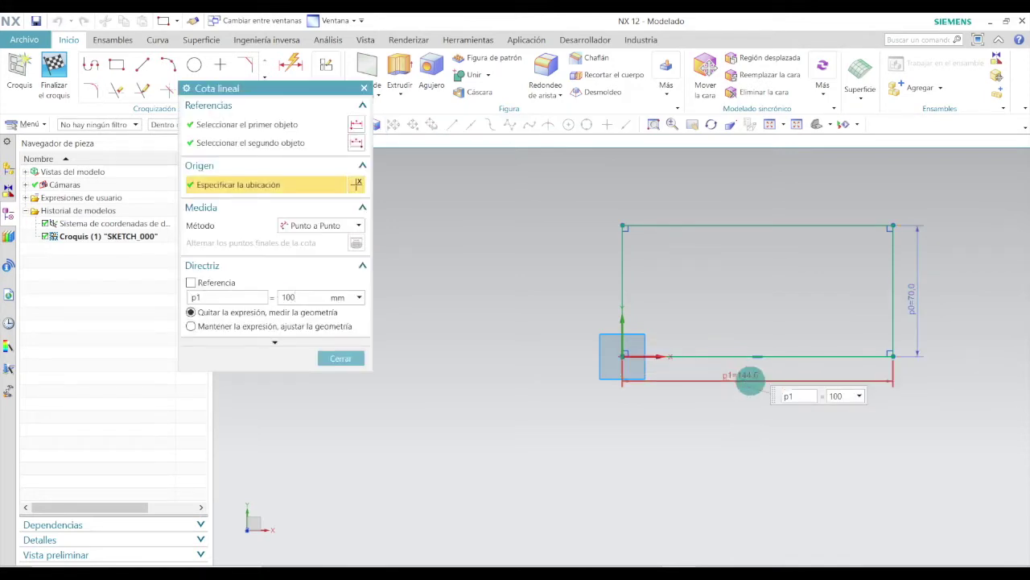
type("100")
key("Return")
left_click(341, 358)
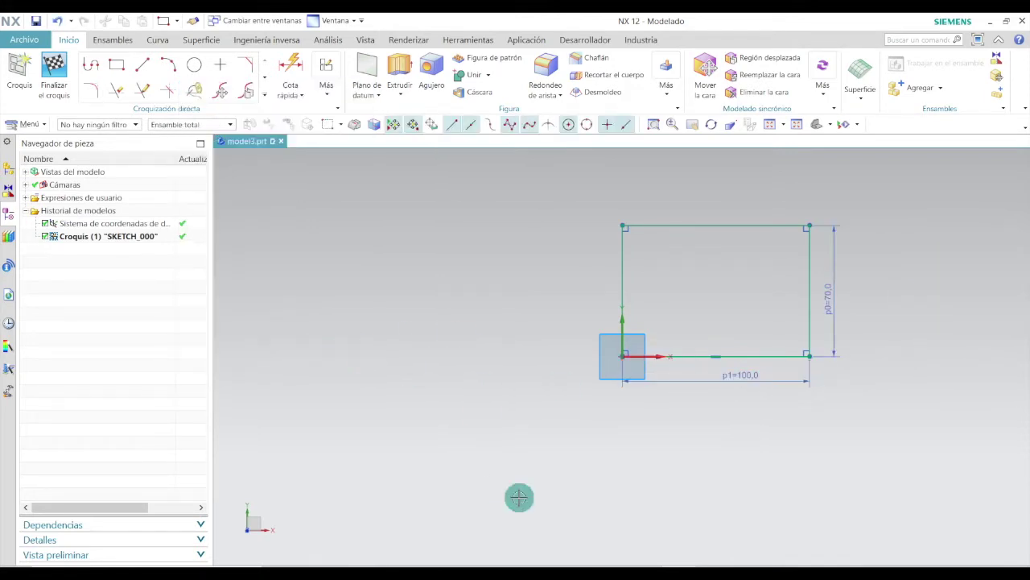
left_click(53, 73)
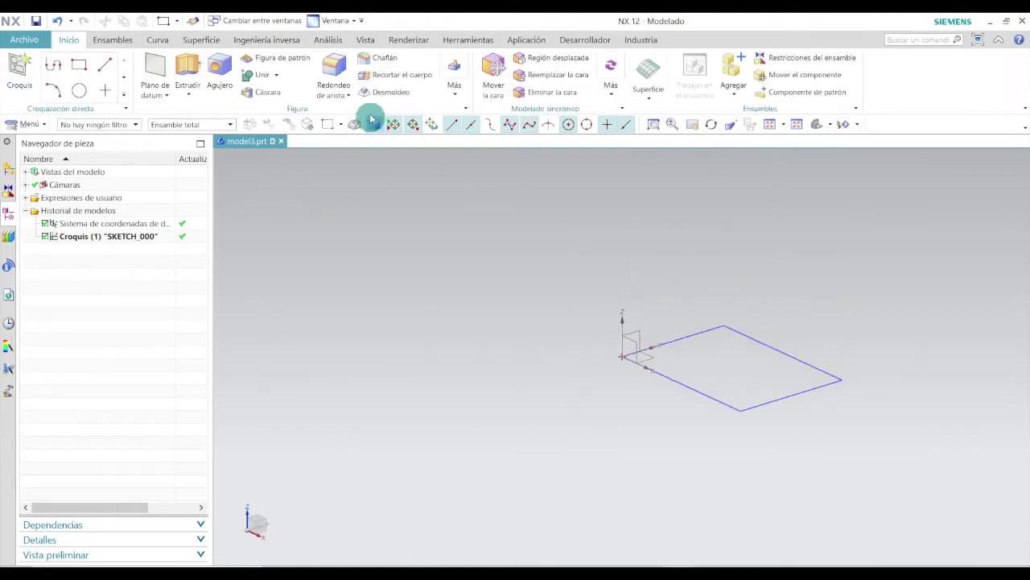
Extrude the rectangle sketch from 0 to 10 mm to form the base plate.
left_click(187, 70)
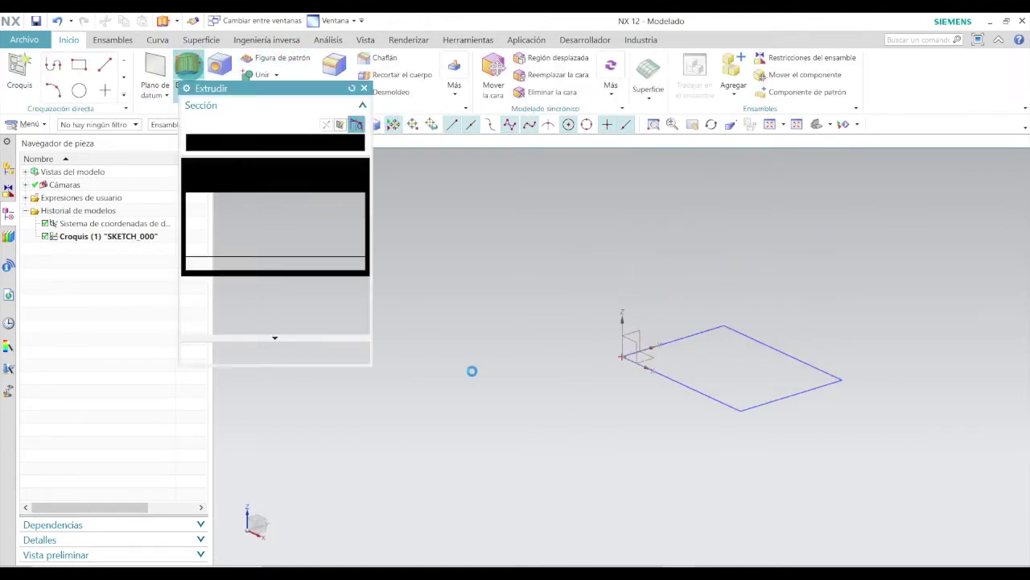
left_click(662, 384)
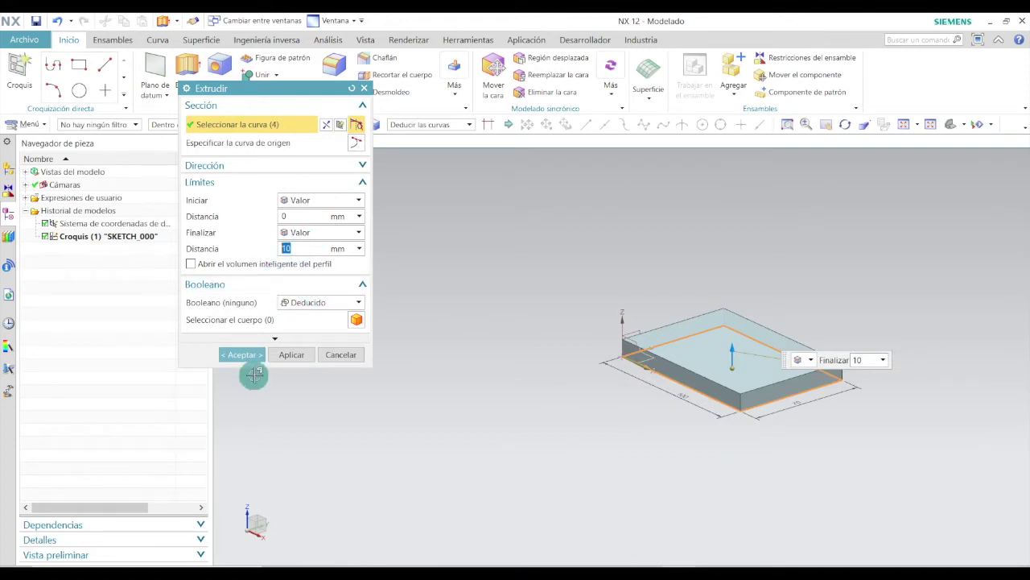
left_click(249, 354)
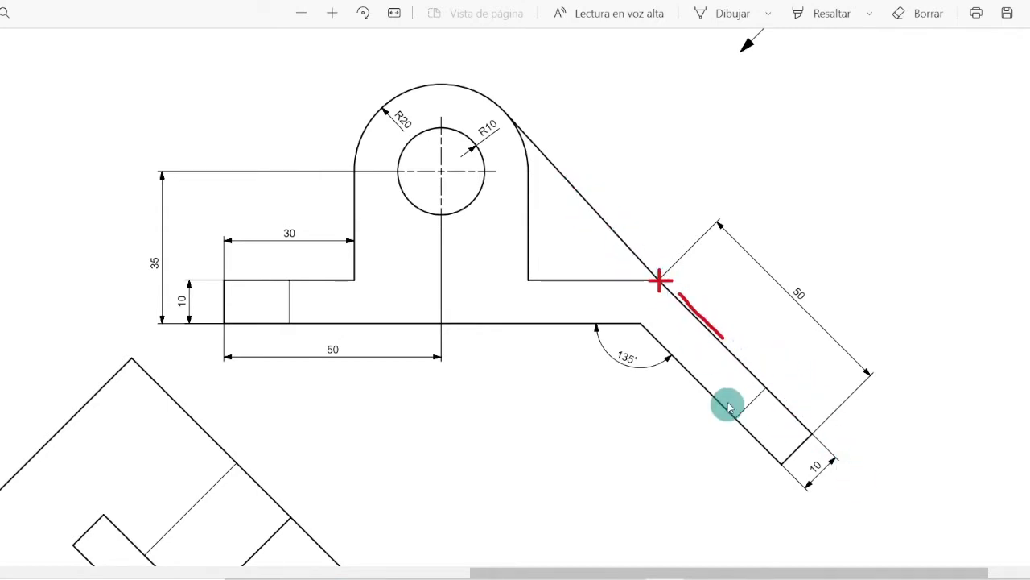
Check the angled flange and its slot dimensions in the technical drawing, and return to NX.
scroll(779, 360, "down", 5)
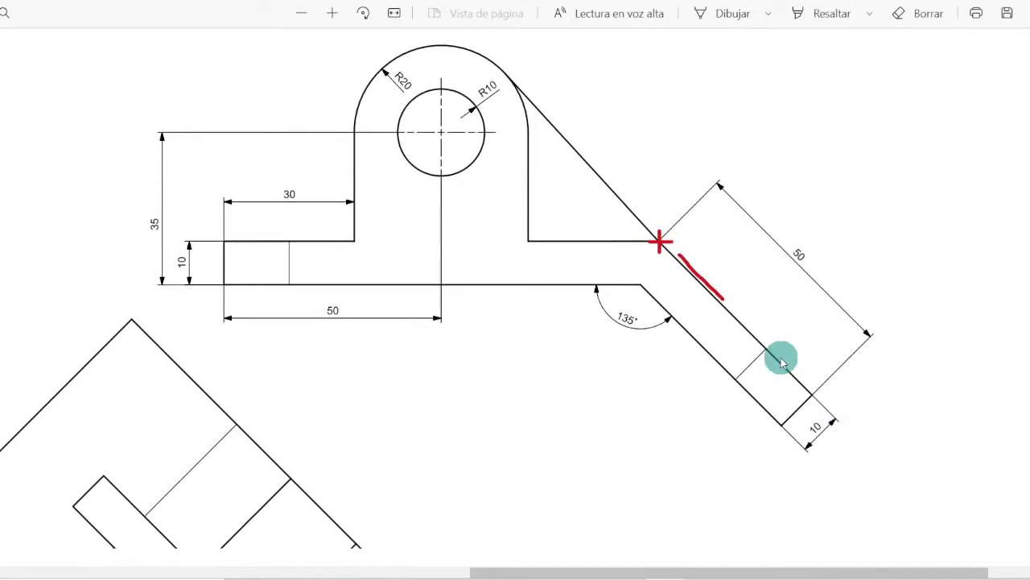
scroll(523, 322, "down", 2)
scroll(536, 354, "up", 6)
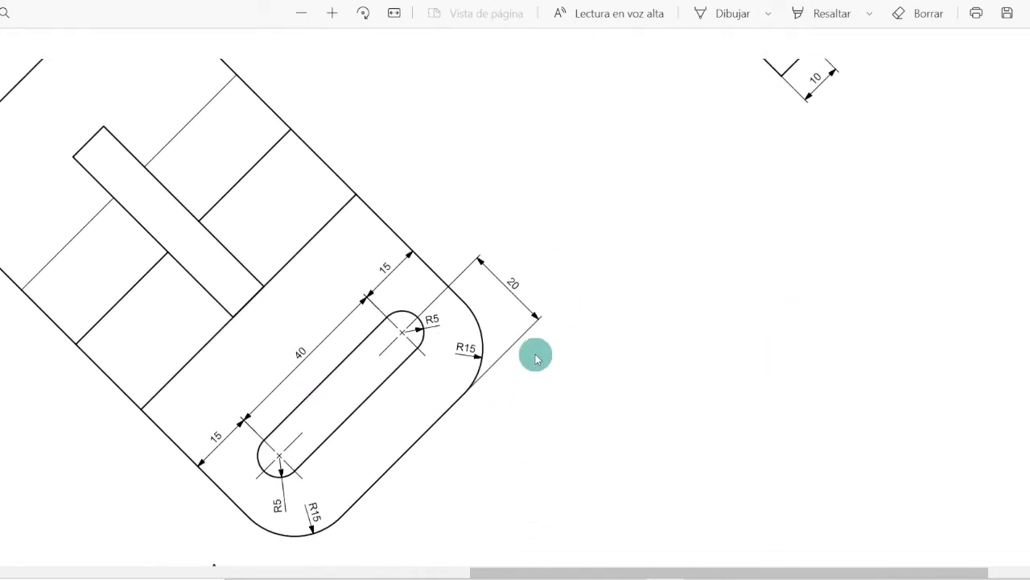
key("alt+Tab")
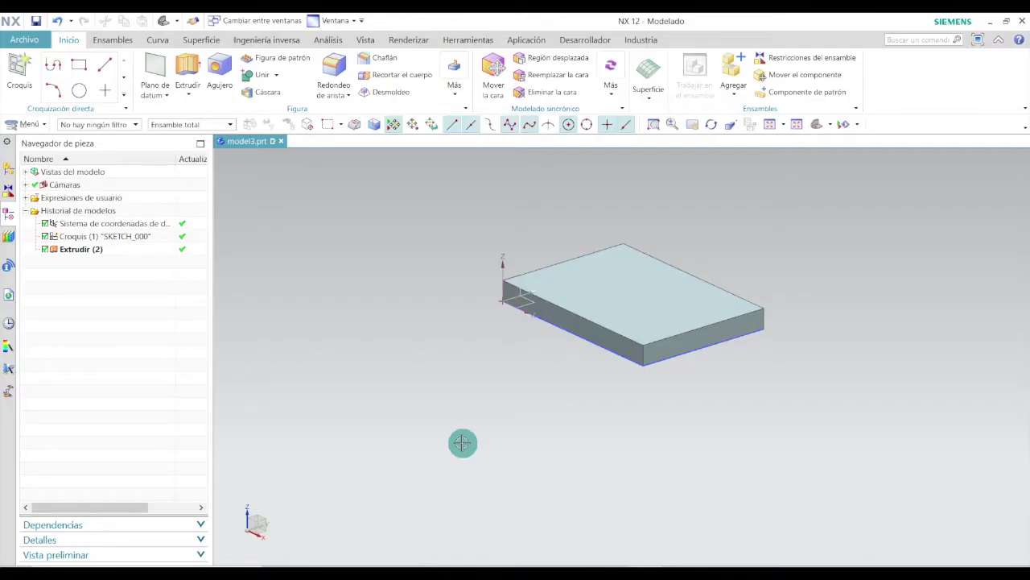
Define a datum plane at 45° to the plate's short end face, passing through that face's upper edge.
left_click(156, 74)
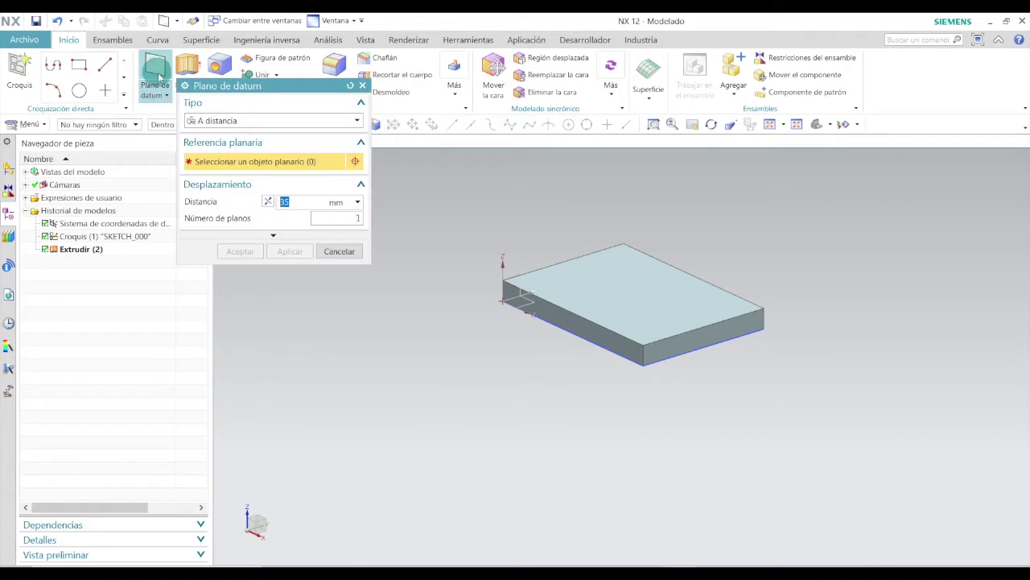
left_click(338, 124)
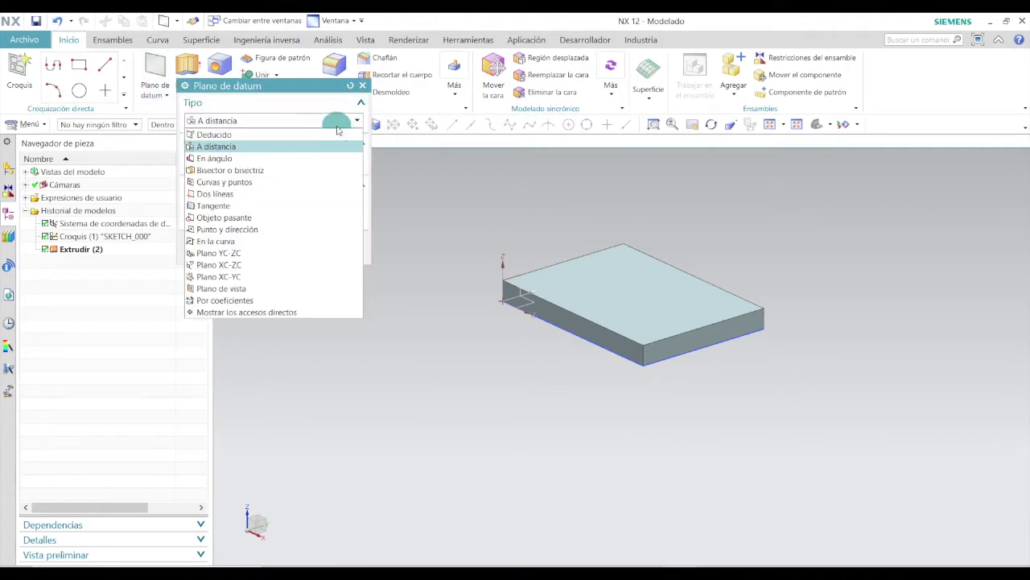
left_click(227, 160)
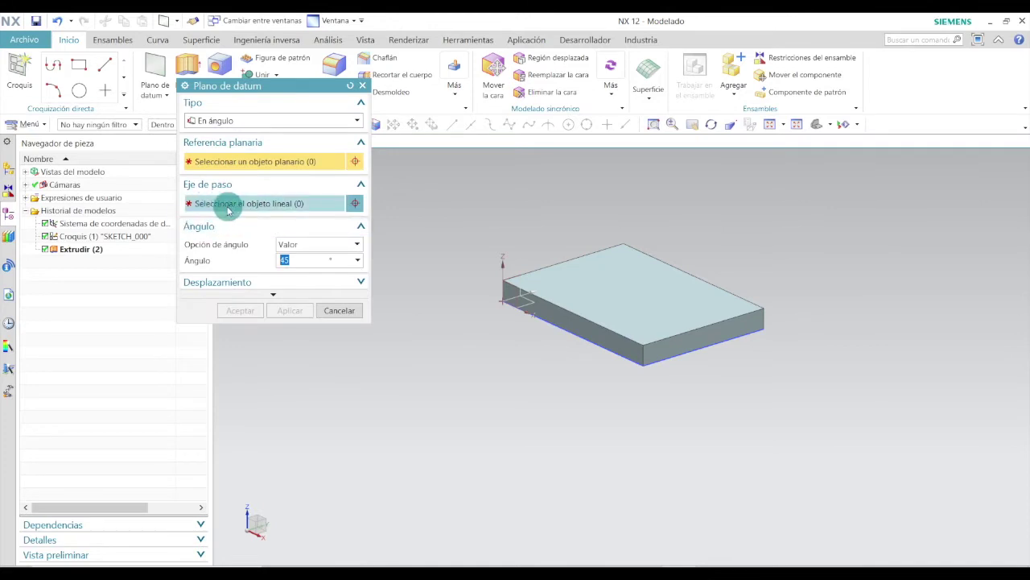
left_click(237, 207)
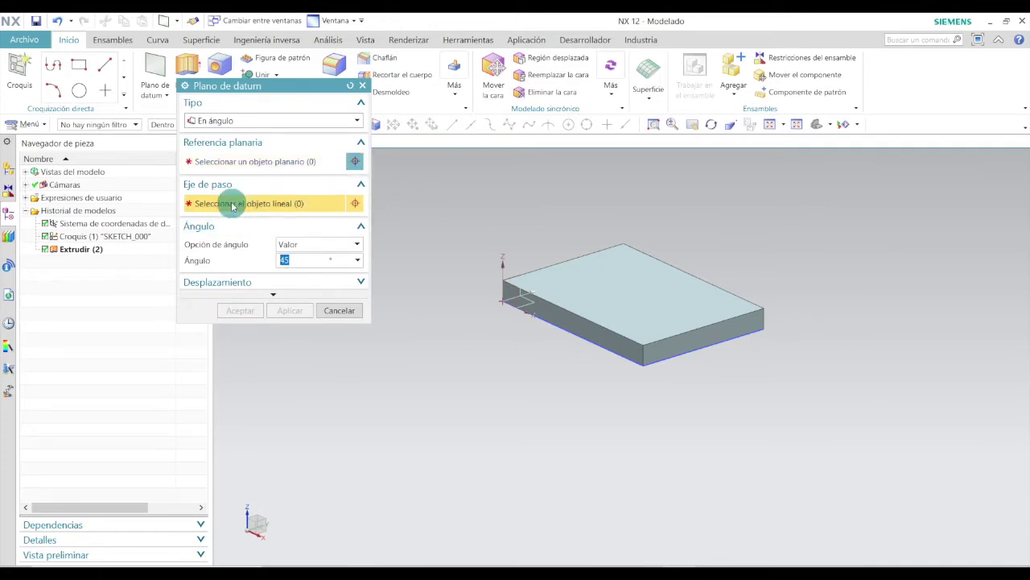
scroll(690, 335, "up", 5)
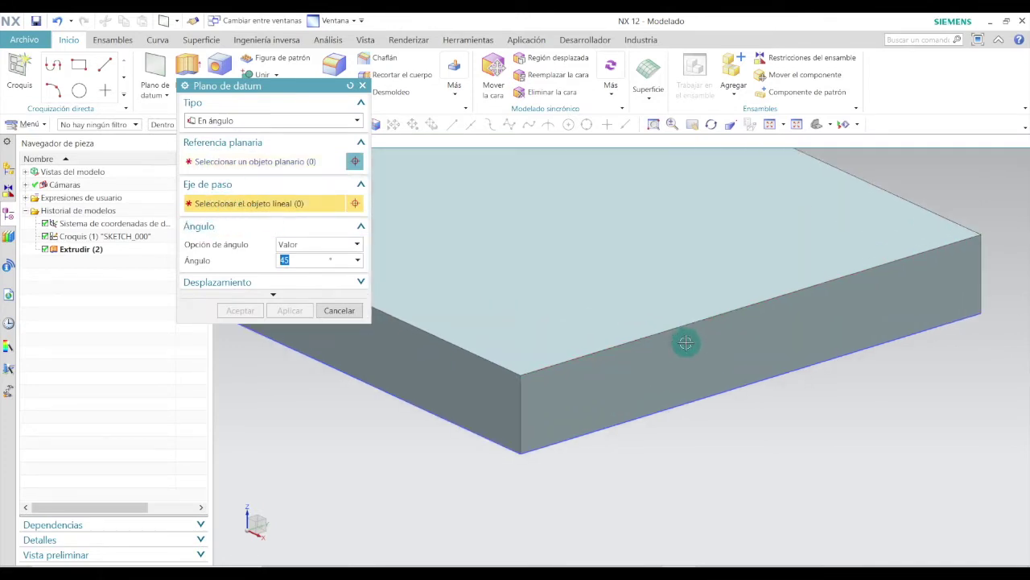
left_click(680, 328)
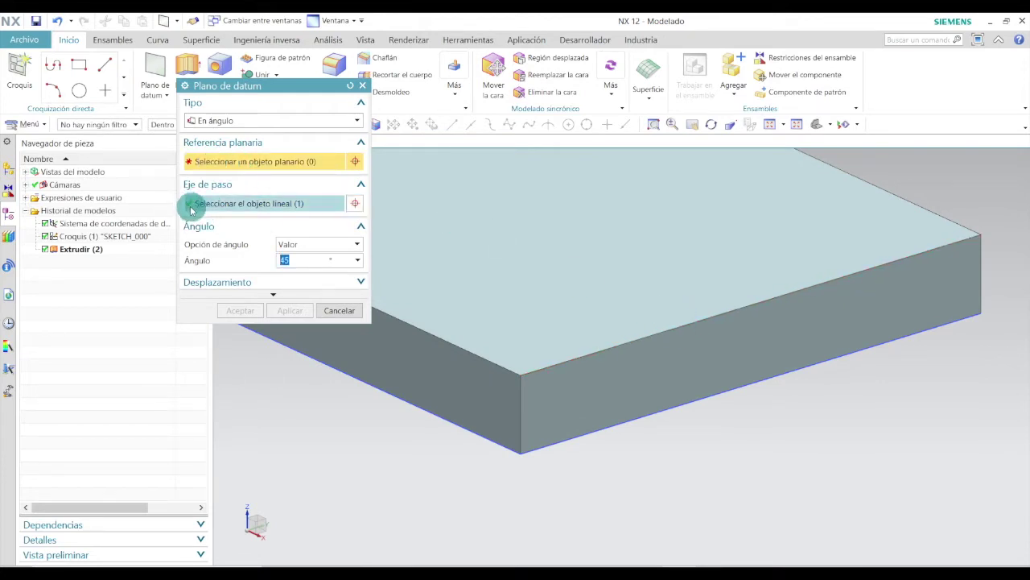
left_click(643, 377)
left_click(284, 260)
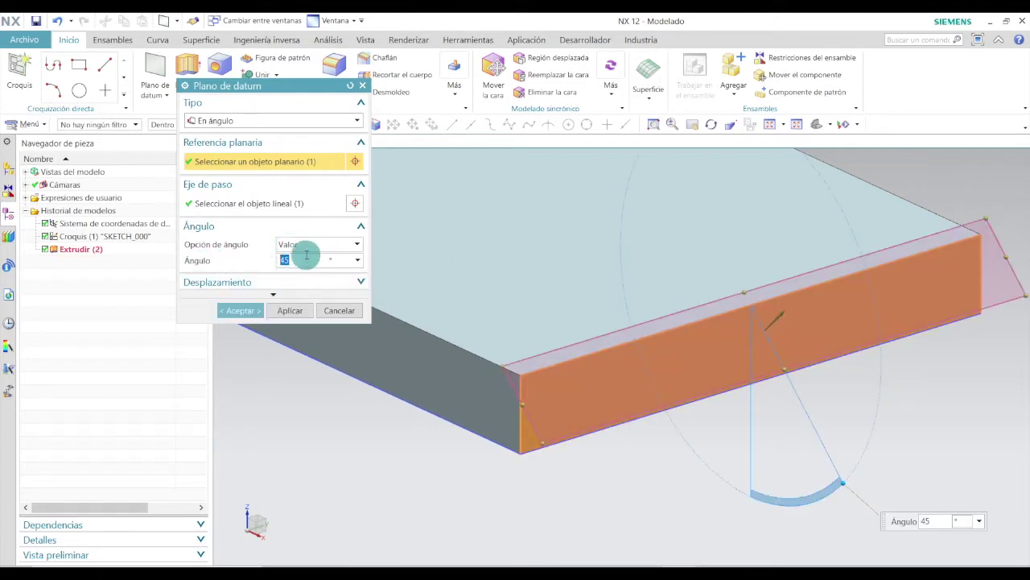
double_click(287, 260)
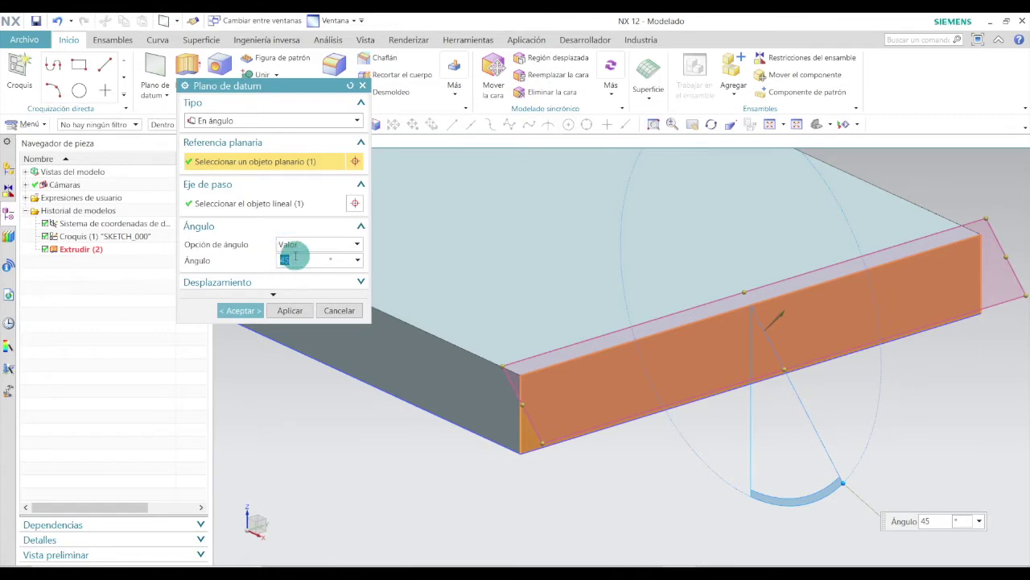
left_click_drag(297, 263, 311, 263)
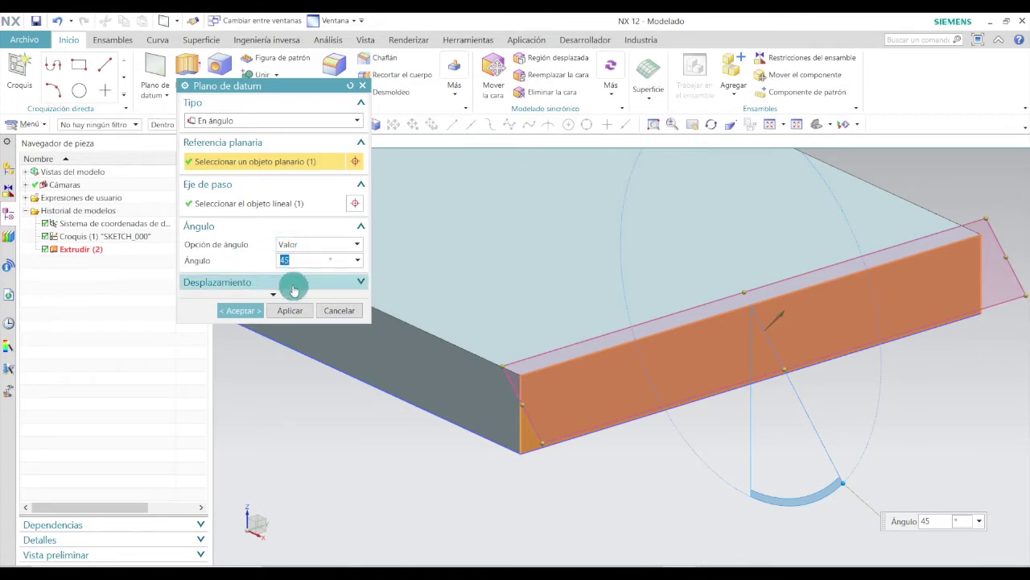
Enlarge the angled datum plane to about 110 mm long, extending it above and below the plate's end face, and create it.
middle_click_drag(480, 287, 647, 355, "shift")
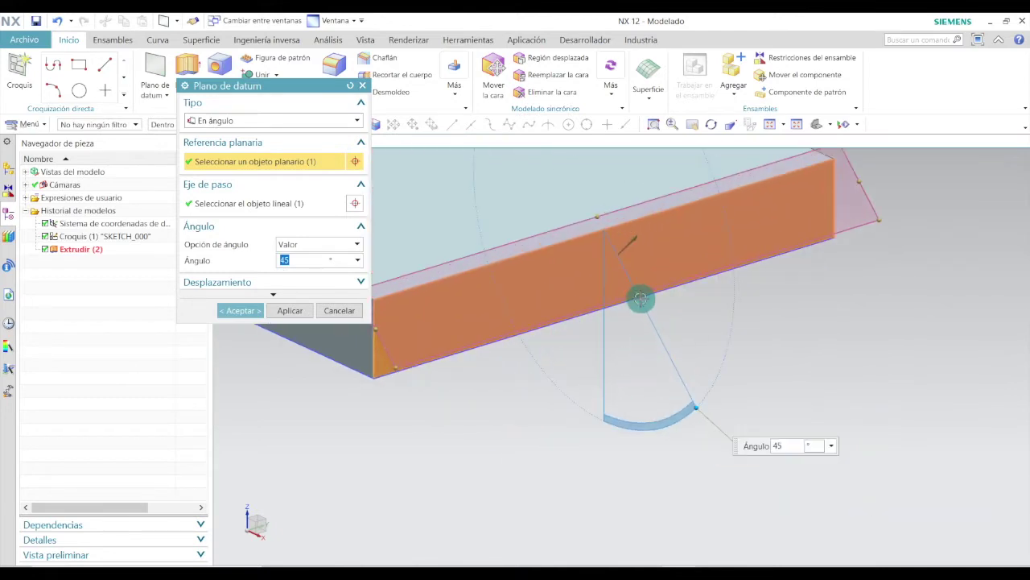
scroll(718, 410, "down", 5)
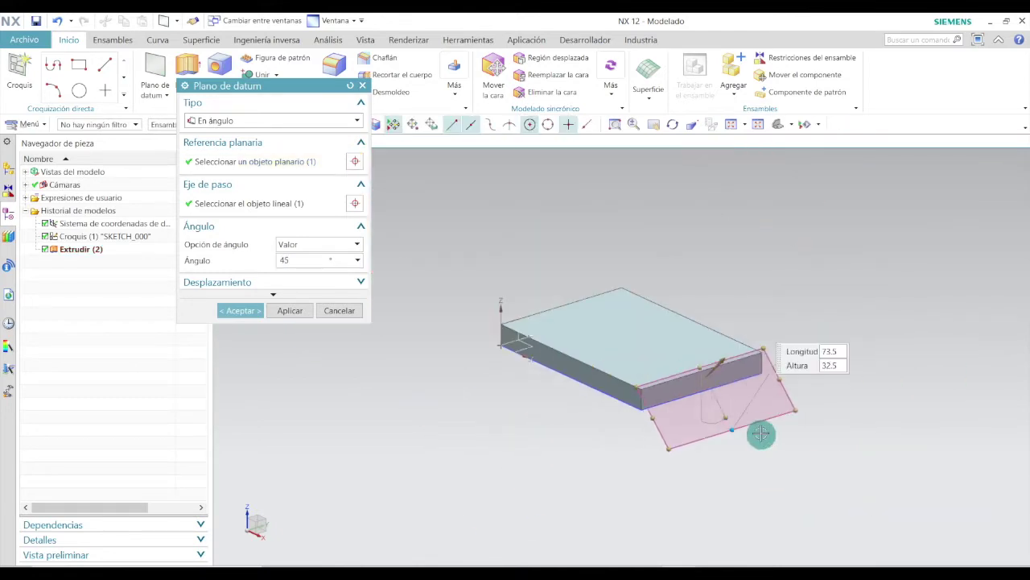
left_click_drag(735, 434, 627, 441)
left_click_drag(789, 394, 818, 383)
middle_click_drag(706, 364, 706, 336)
left_click_drag(707, 336, 728, 405)
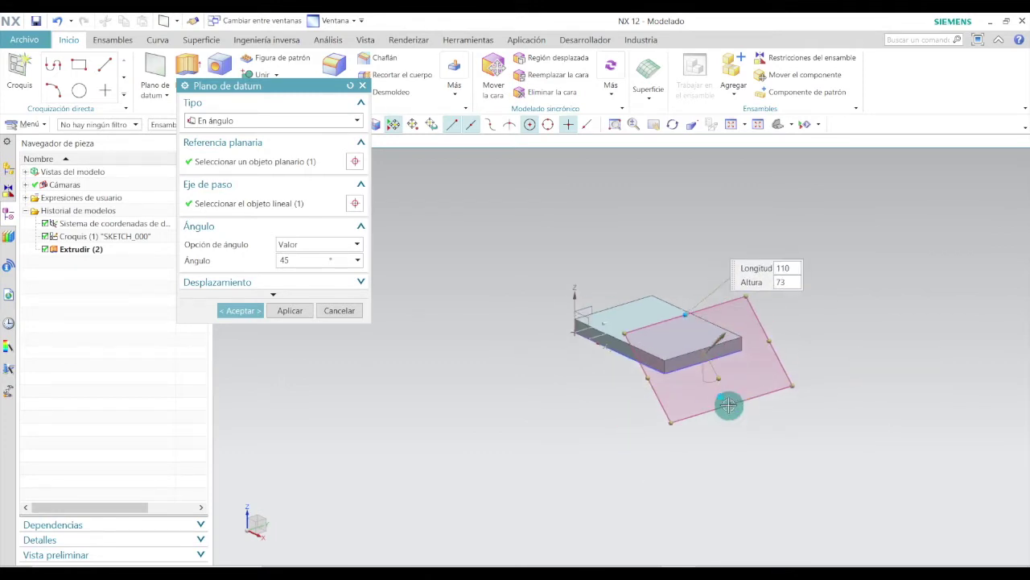
scroll(773, 352, "up", 3)
left_click(240, 310)
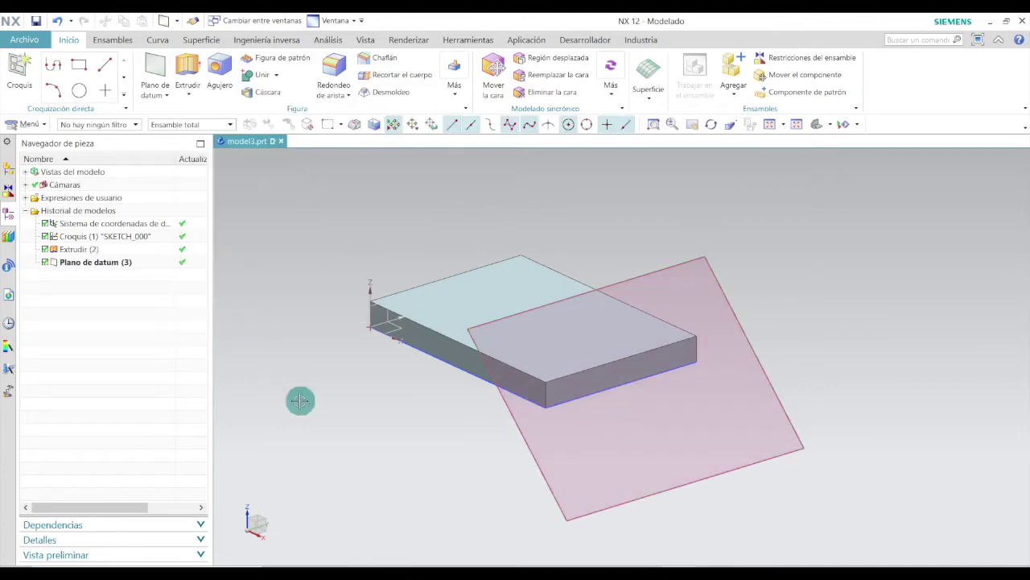
On the angled datum plane, sketch a rectangle about 70 mm wide and 37.5 mm high with one corner on the sketch origin.
left_click(20, 71)
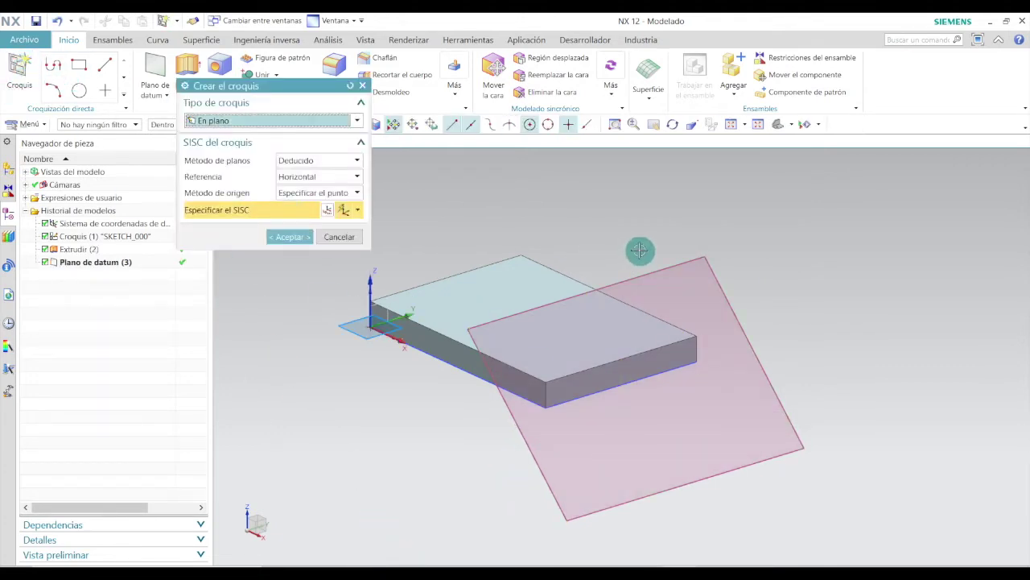
left_click(675, 259)
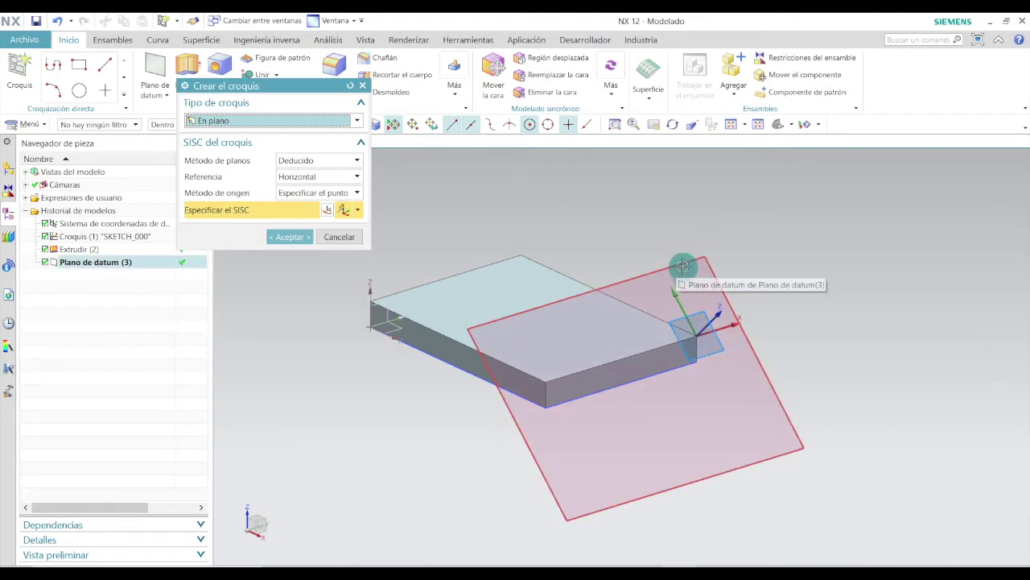
left_click(301, 237)
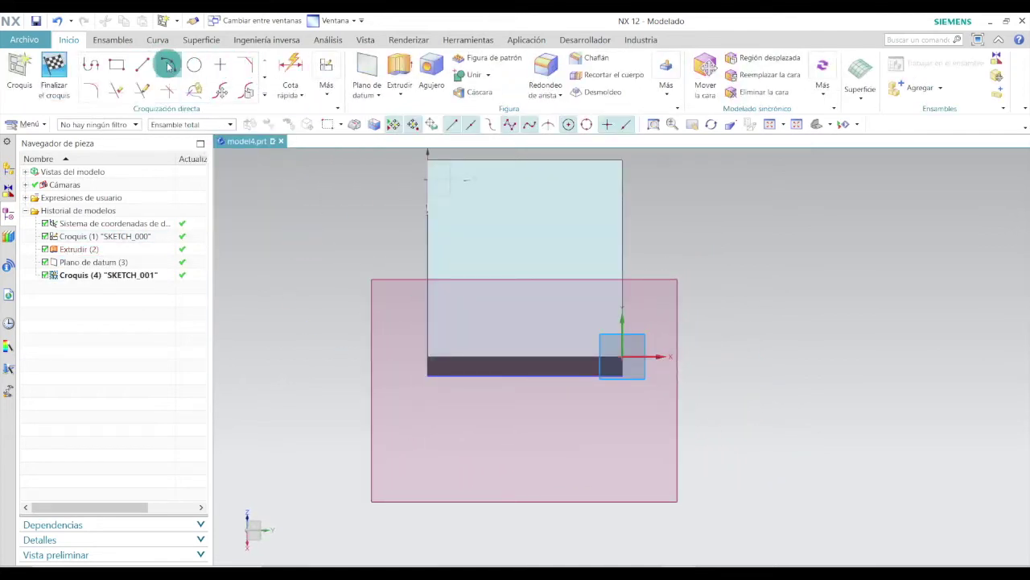
left_click(118, 66)
scroll(457, 414, "up", 4)
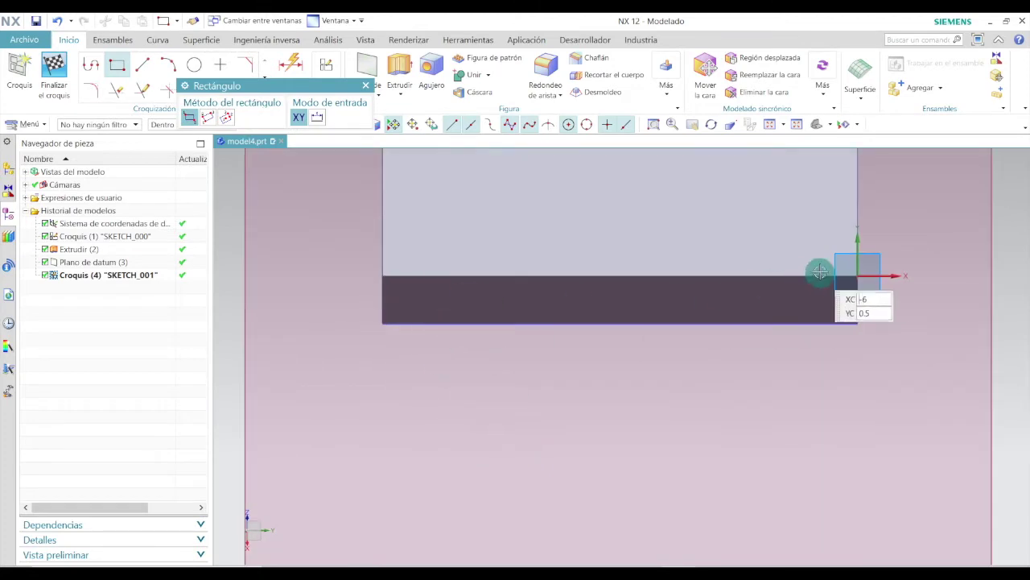
left_click(858, 276)
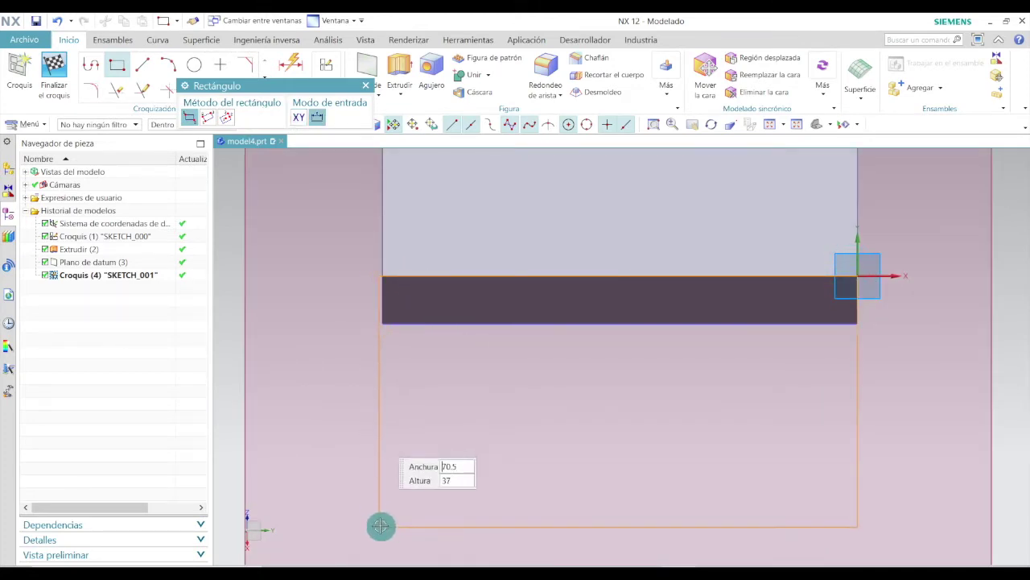
left_click(382, 530)
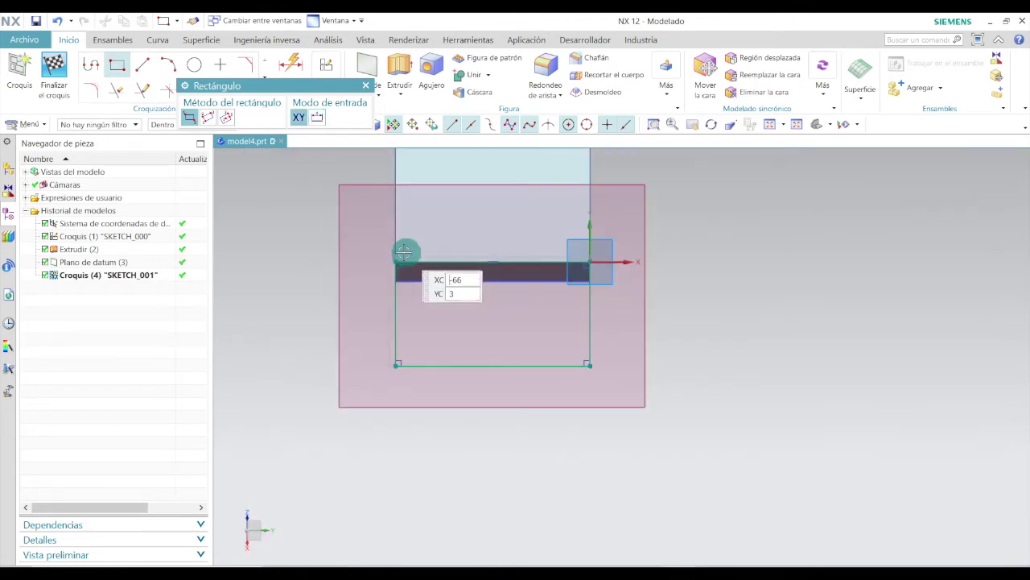
key("Escape")
Set the flange rectangle's height to 50 mm and finish the sketch.
scroll(567, 254, "up", 2)
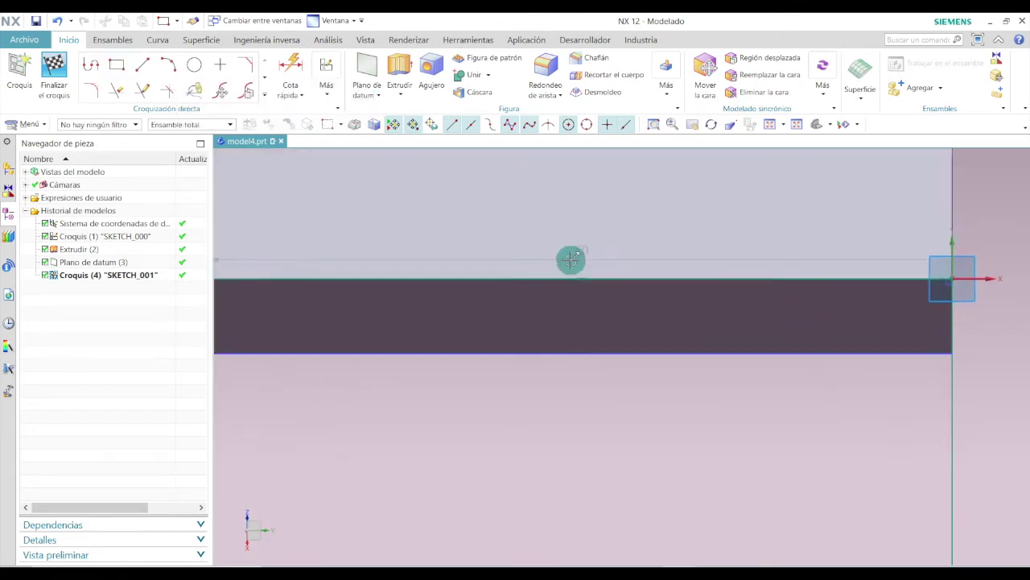
scroll(594, 246, "down", 3)
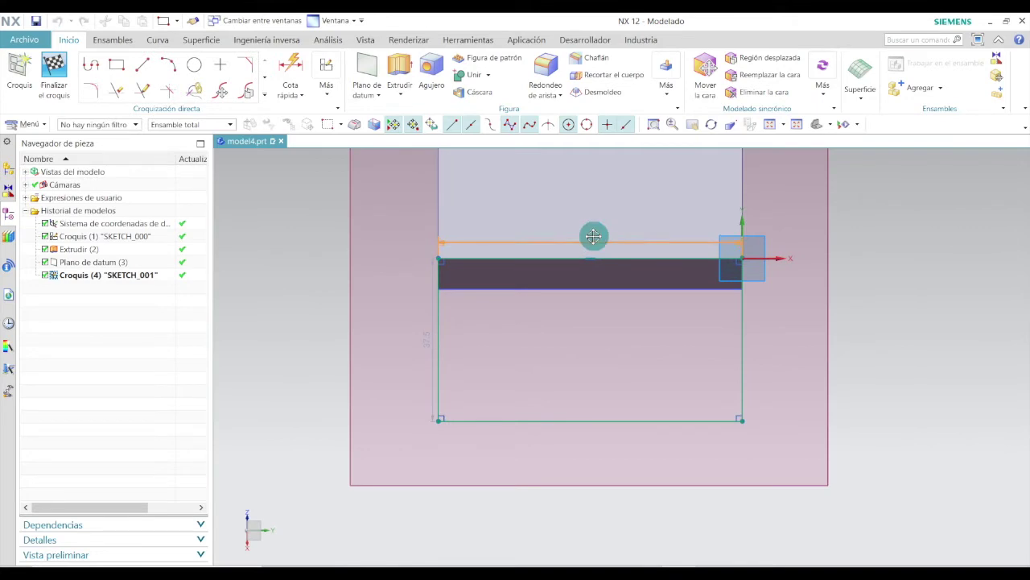
double_click(427, 337)
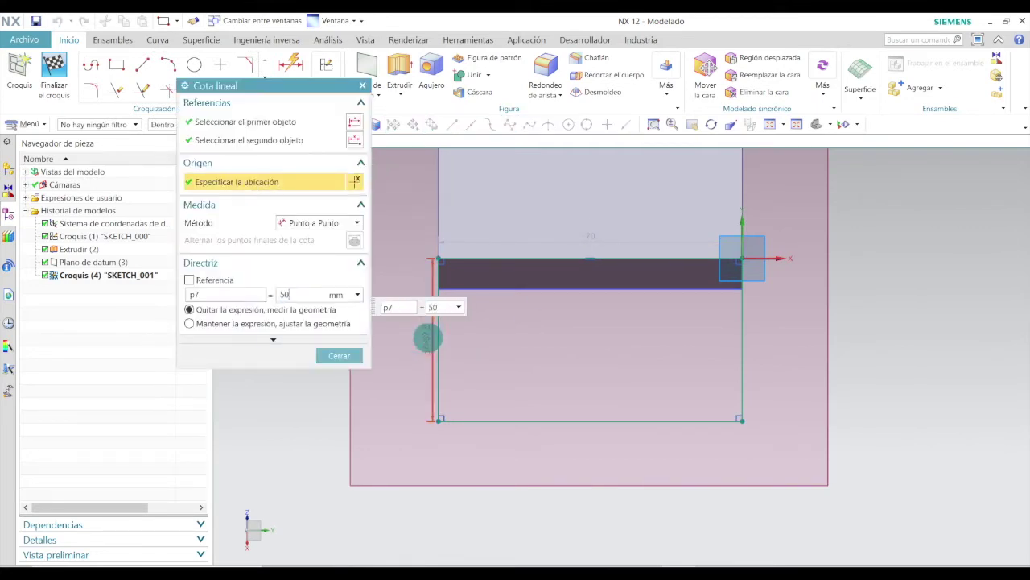
key("Return")
left_click(339, 355)
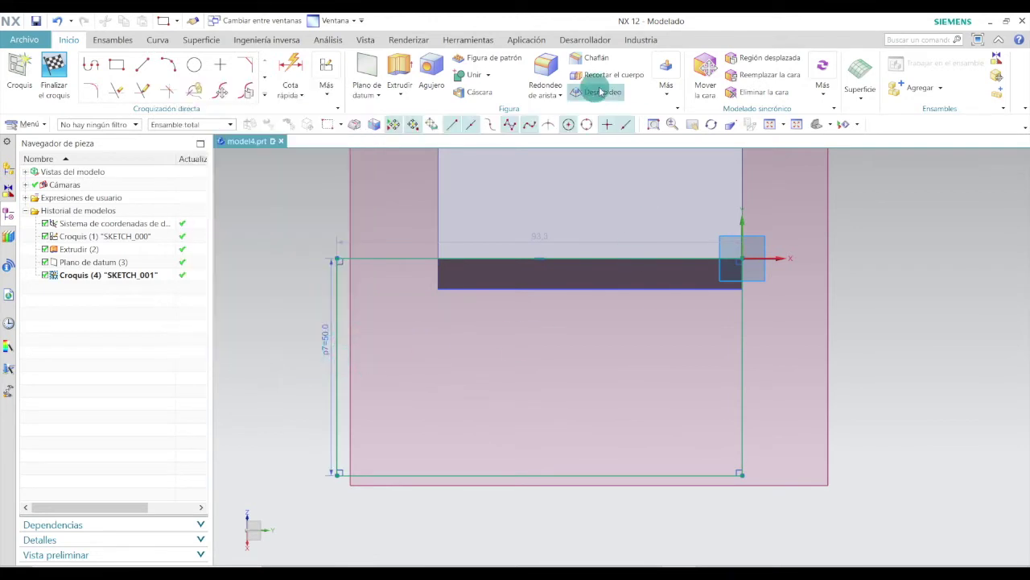
left_click(53, 73)
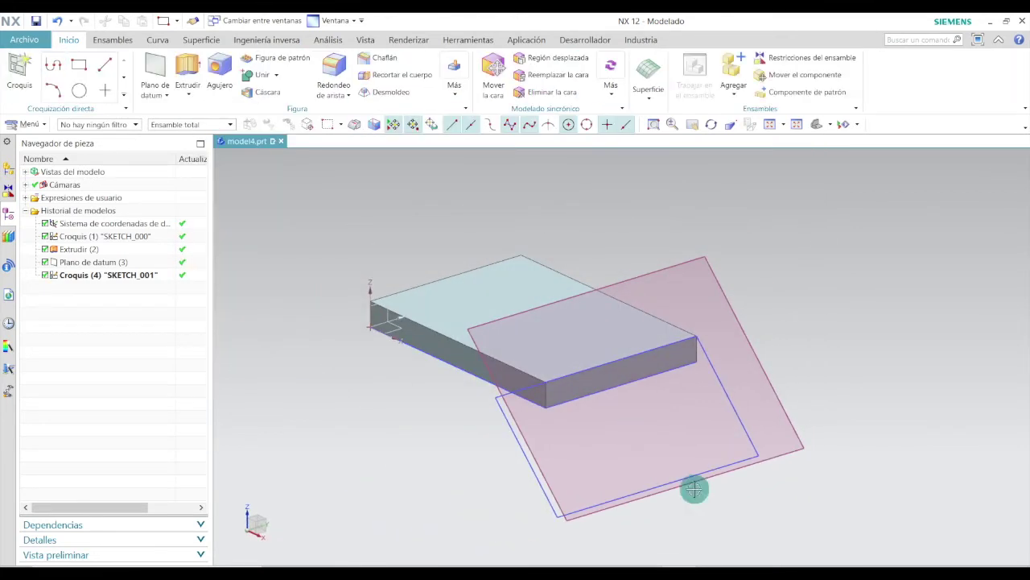
Reopen the flange sketch, set the rectangle's width to 70 mm, and finish the sketch.
scroll(697, 490, "up", 3)
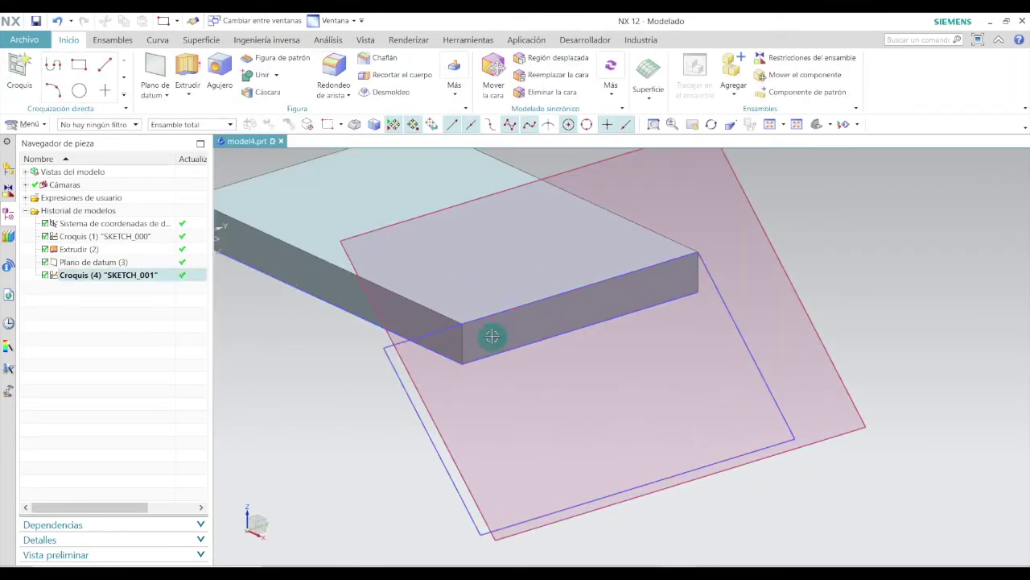
double_click(78, 277)
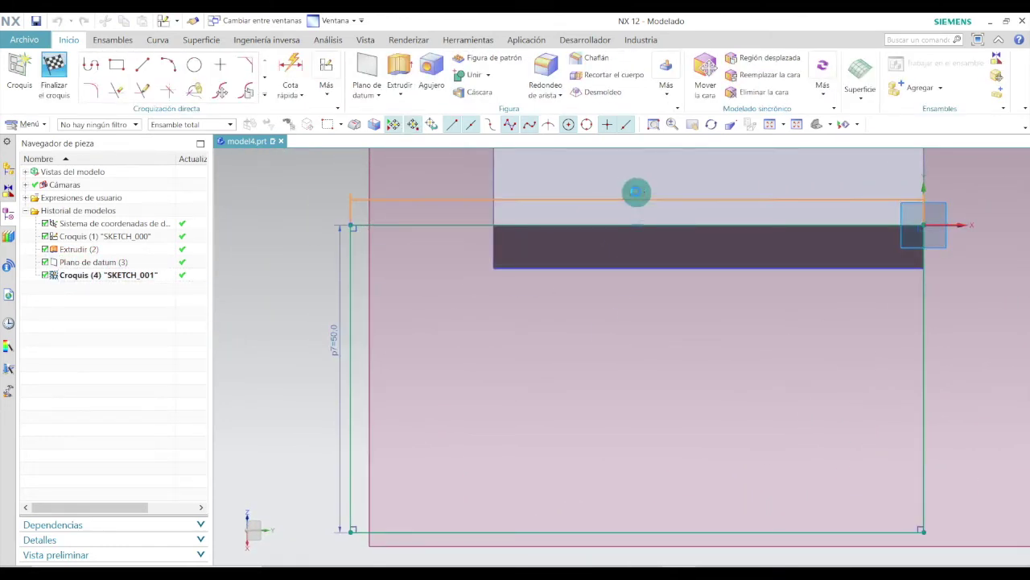
double_click(636, 191)
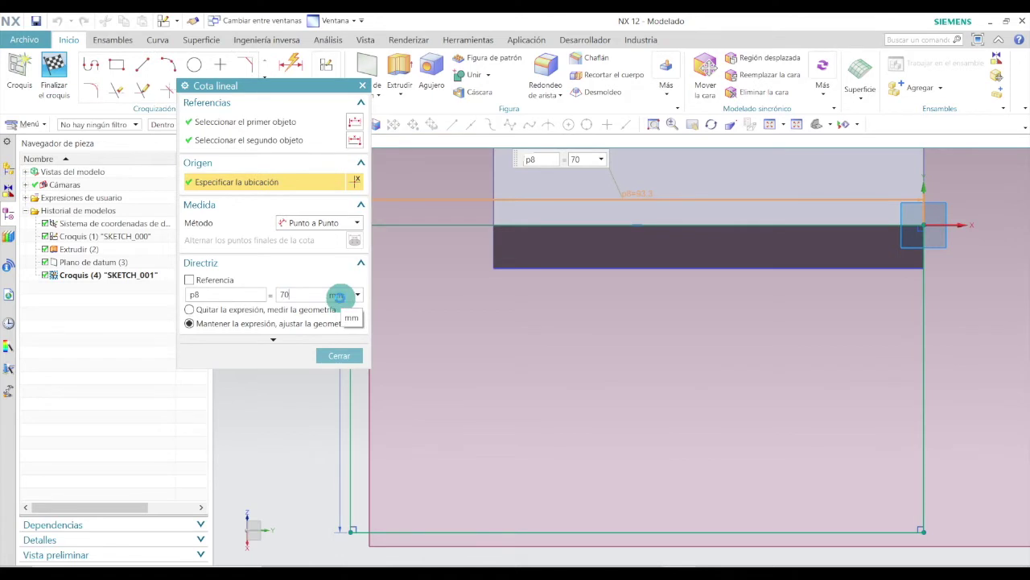
type("70")
key("Return")
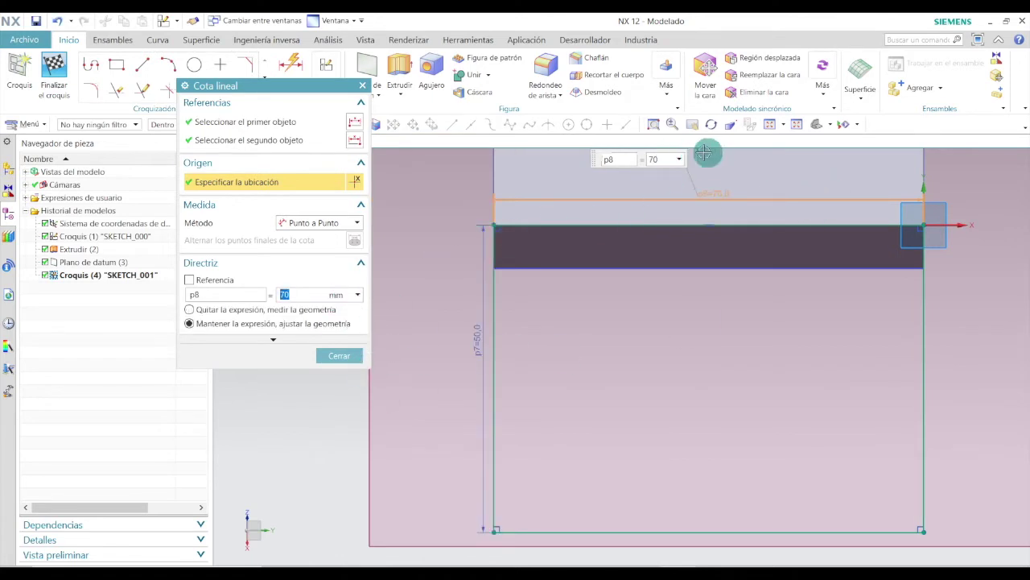
left_click(466, 325)
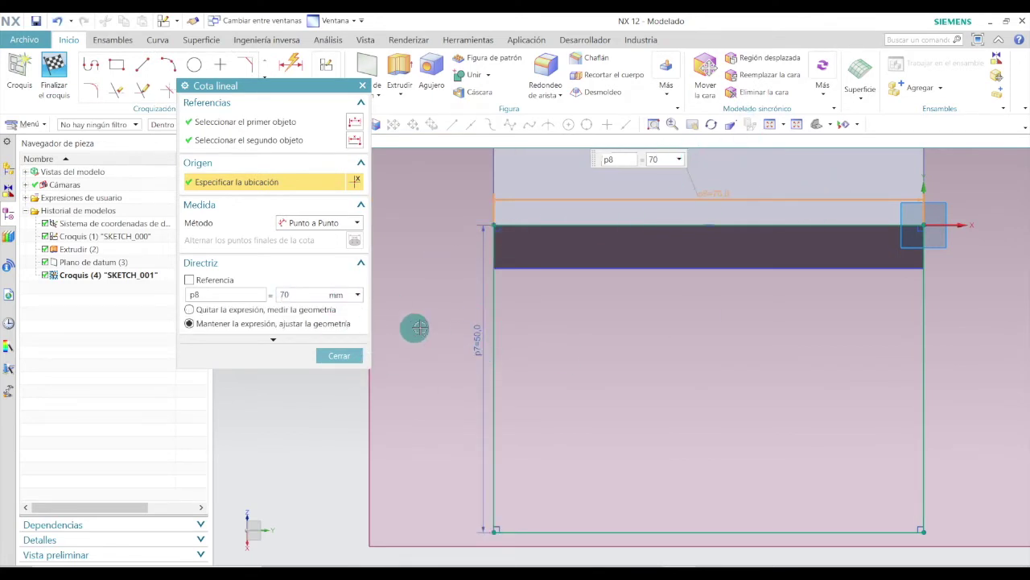
left_click(339, 355)
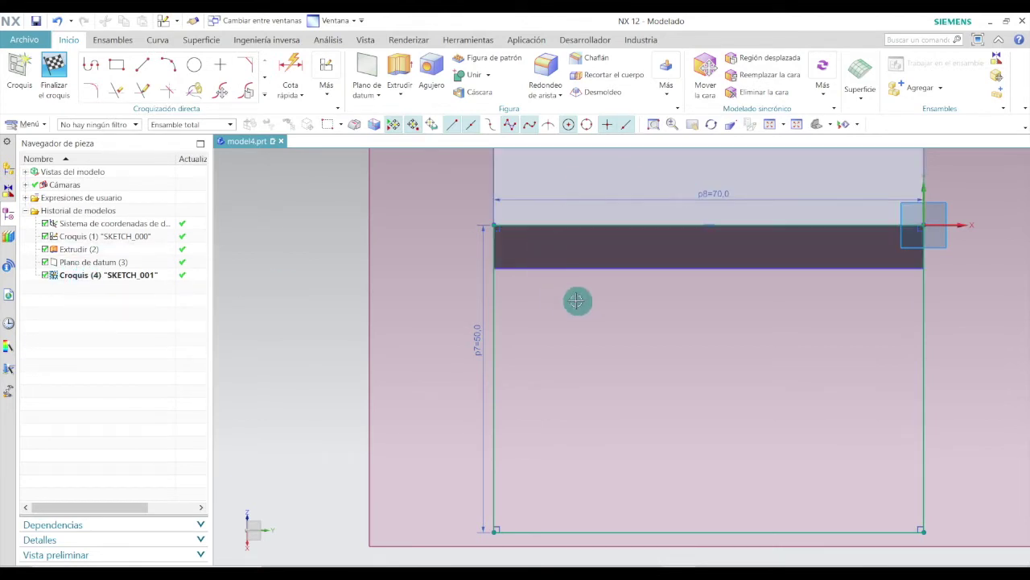
left_click(54, 68)
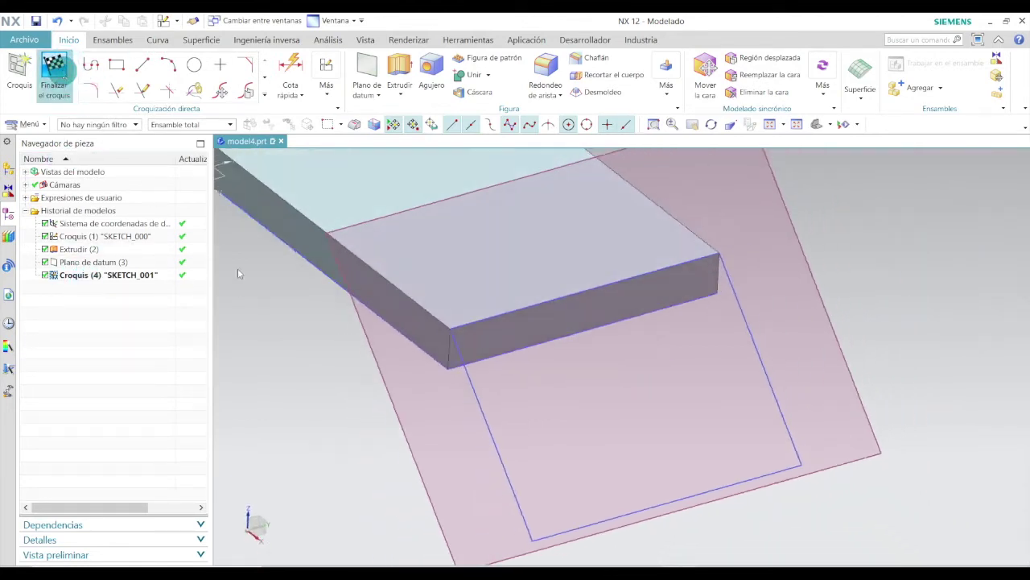
Extrude the 70 × 50 mm flange rectangle from 0 to 10 mm, reversing the direction toward the underside of the bracket.
scroll(636, 292, "up", 2)
scroll(547, 299, "down", 2)
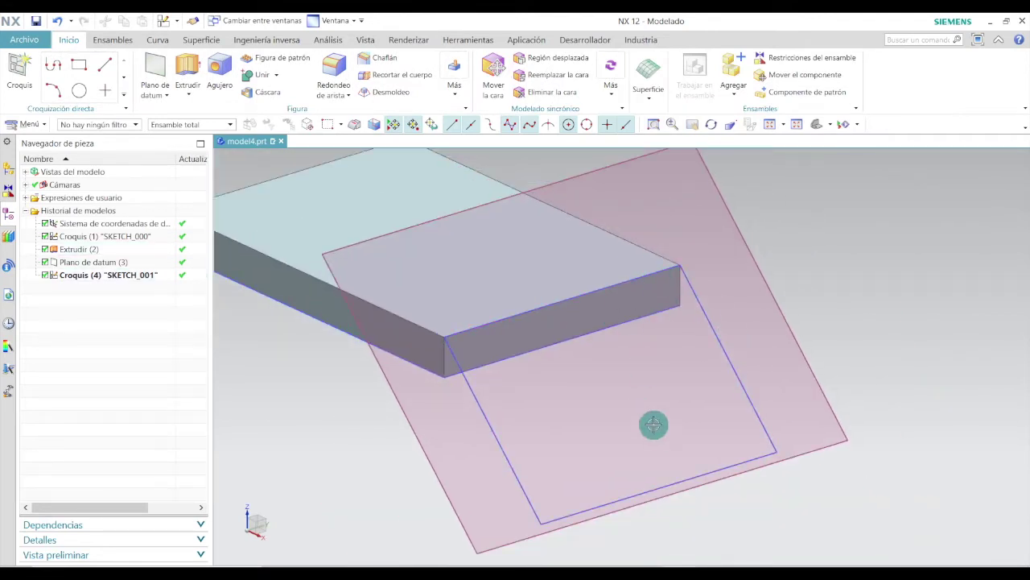
key("ctrl+z")
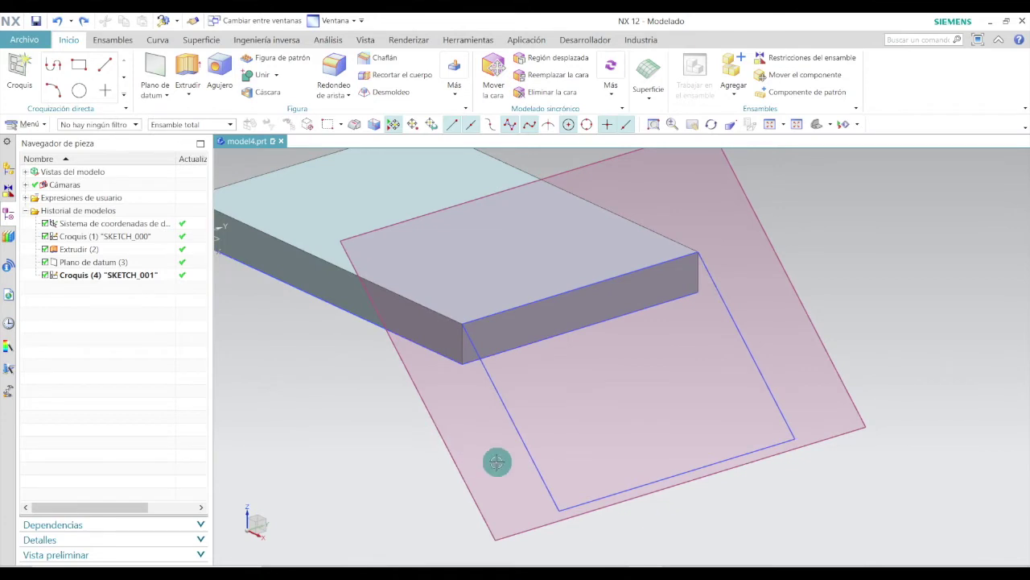
left_click(188, 74)
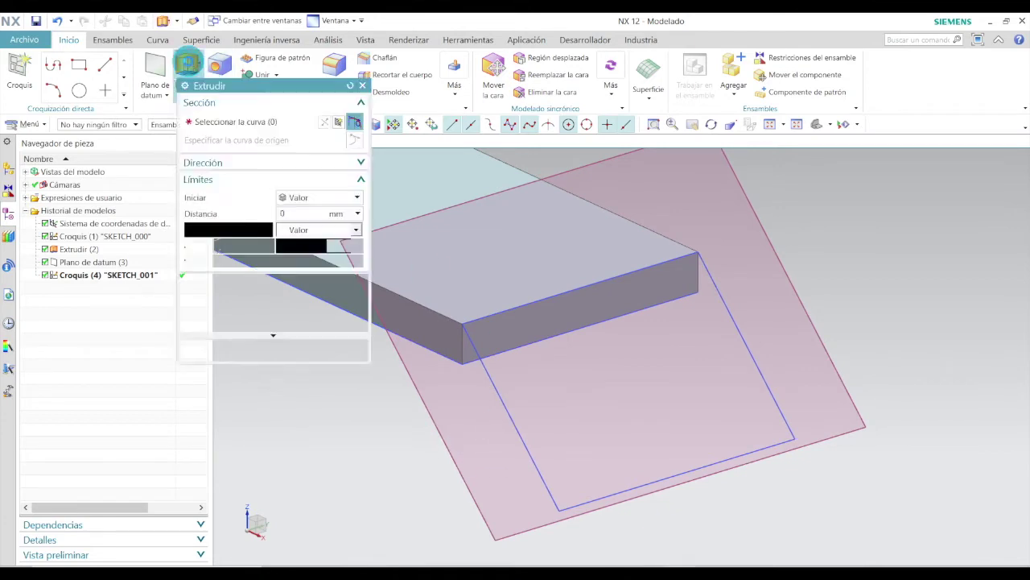
left_click(492, 381)
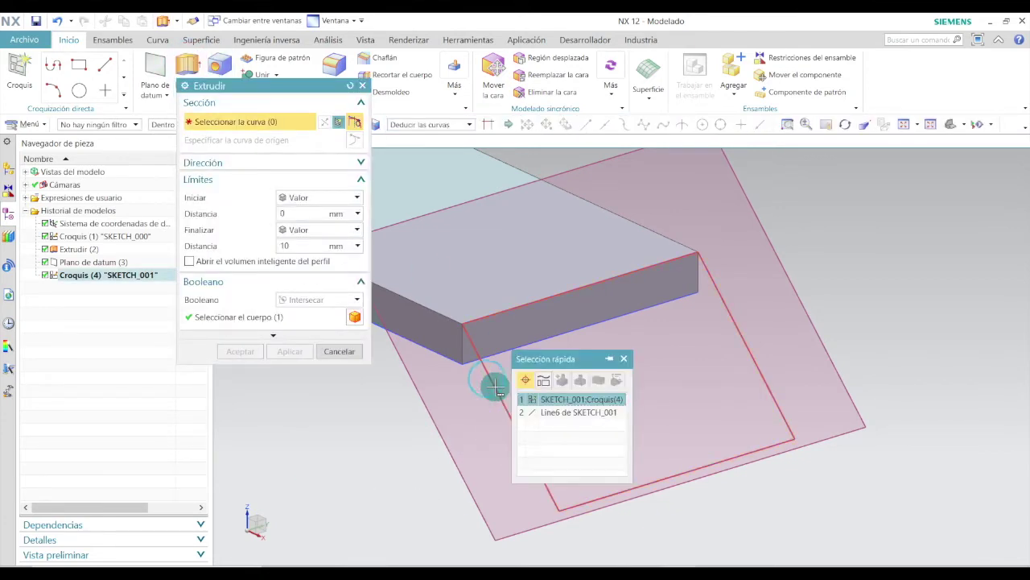
left_click(490, 378)
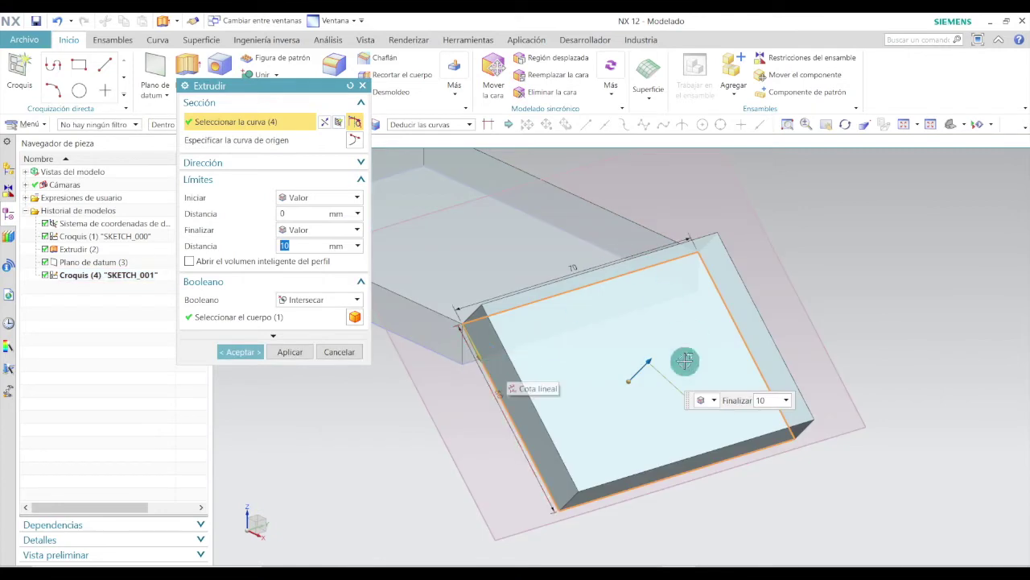
scroll(652, 364, "up", 3)
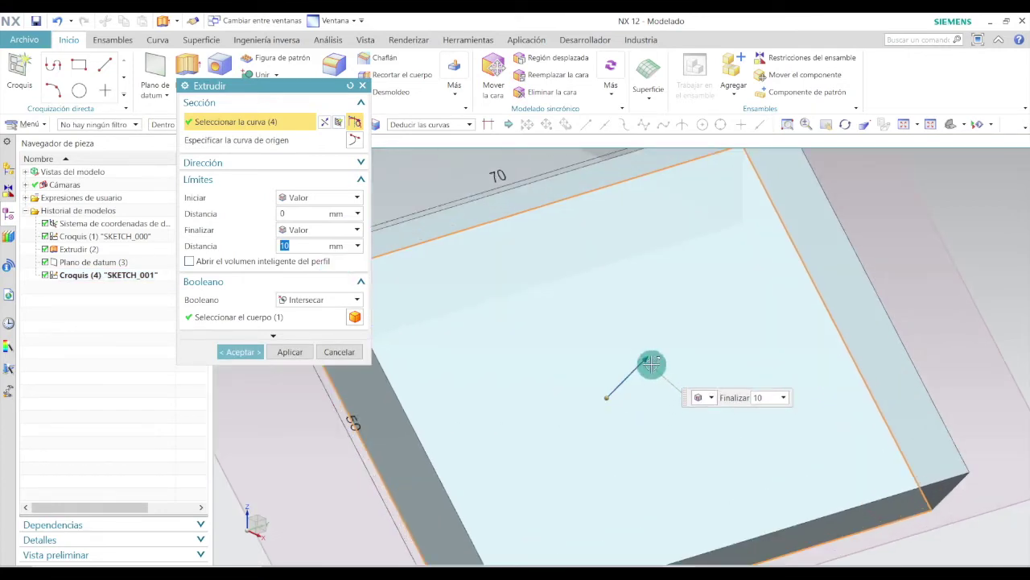
scroll(810, 395, "down", 3)
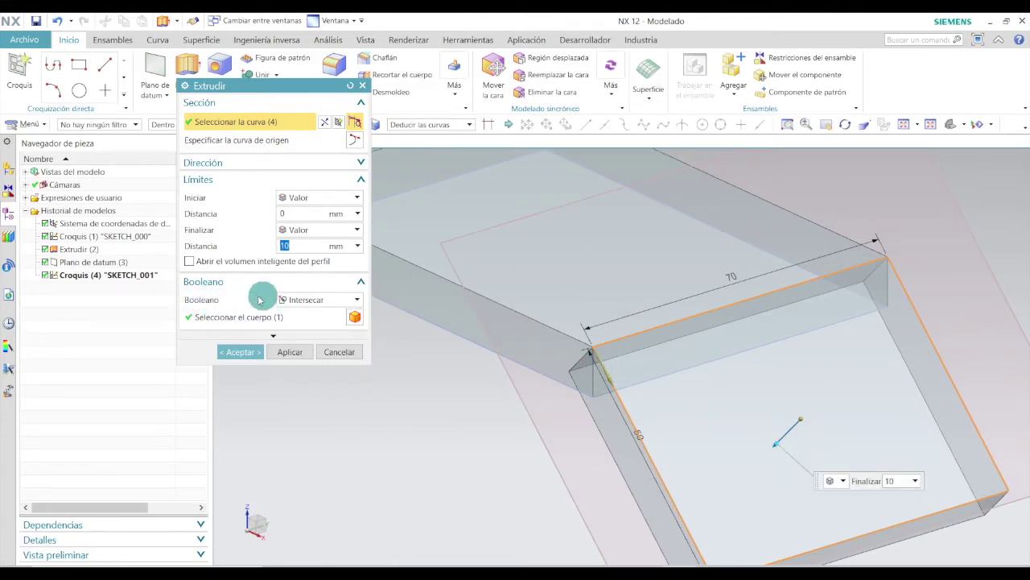
Set the flange extrusion's Boolean to Unite with the base plate body and create it.
left_click(320, 300)
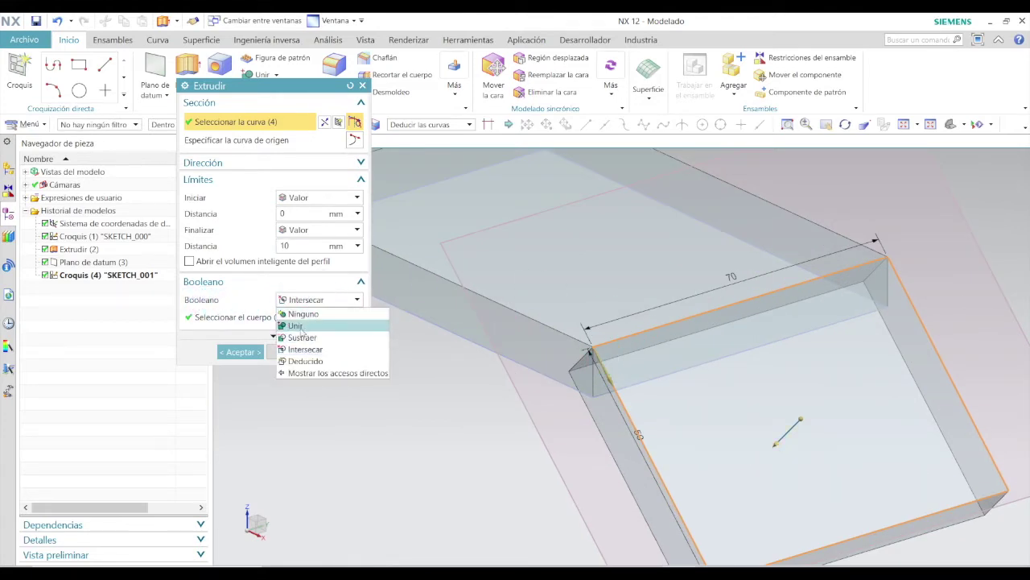
left_click(302, 326)
left_click(591, 294)
left_click(259, 362)
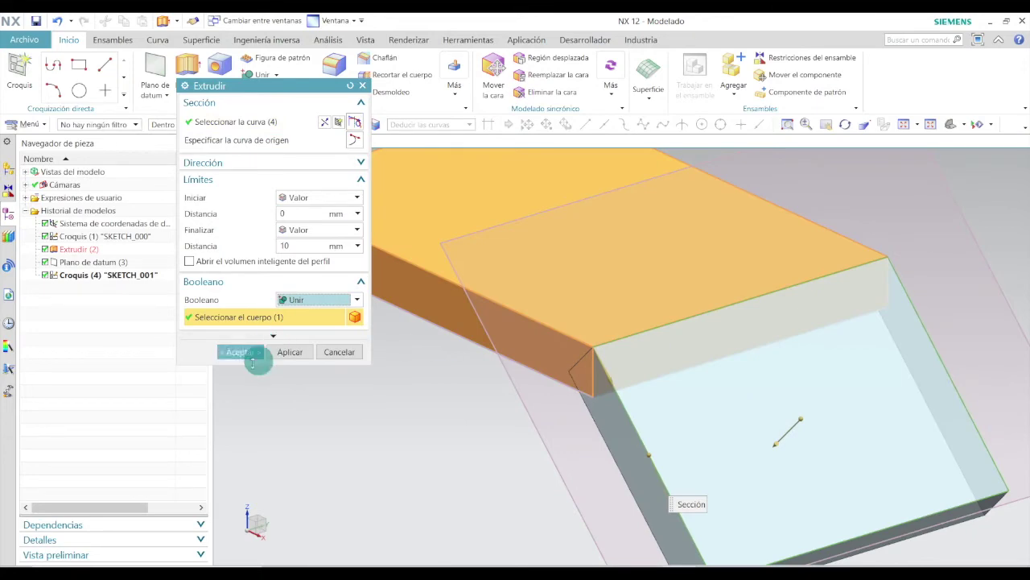
left_click(240, 351)
middle_click_drag(649, 299, 669, 313)
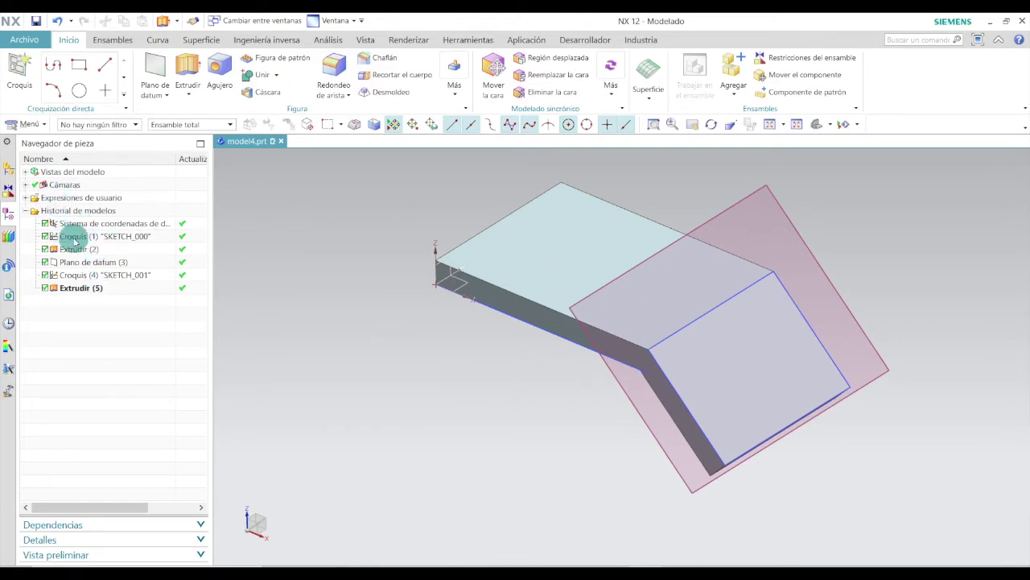
Hide the base plate sketch, the angled datum plane and the flange sketch.
right_click(103, 240)
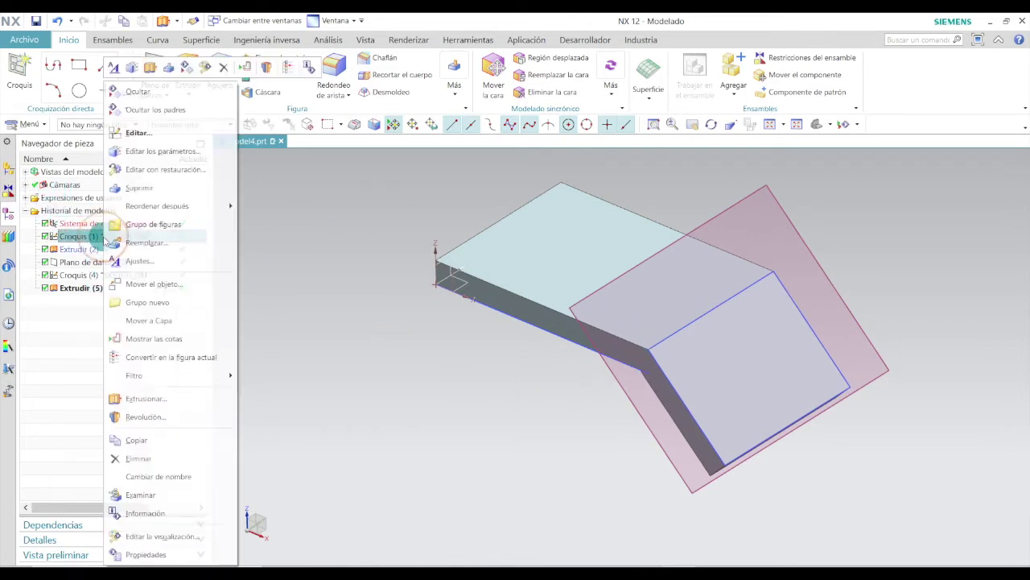
left_click(153, 104)
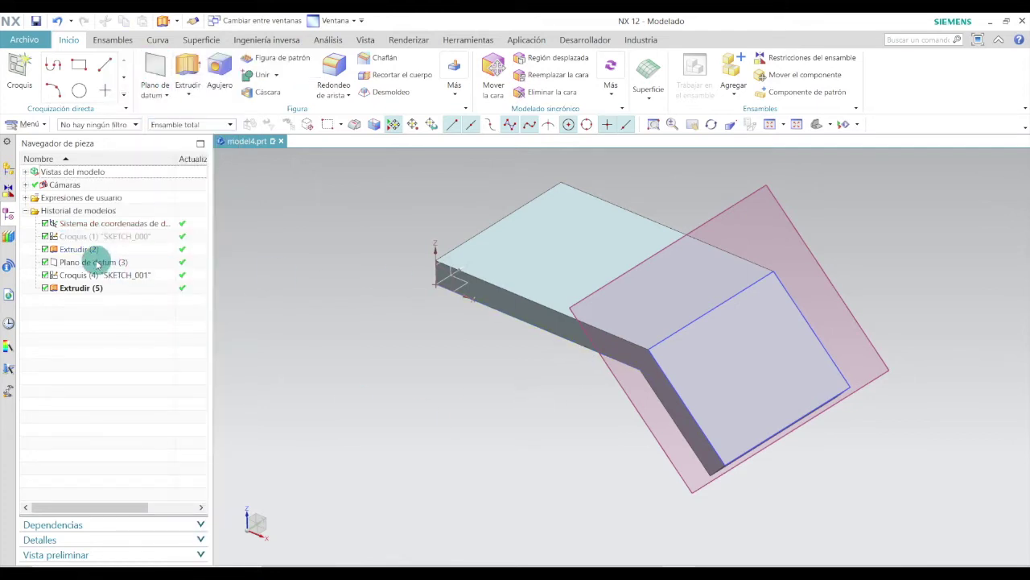
right_click(97, 264)
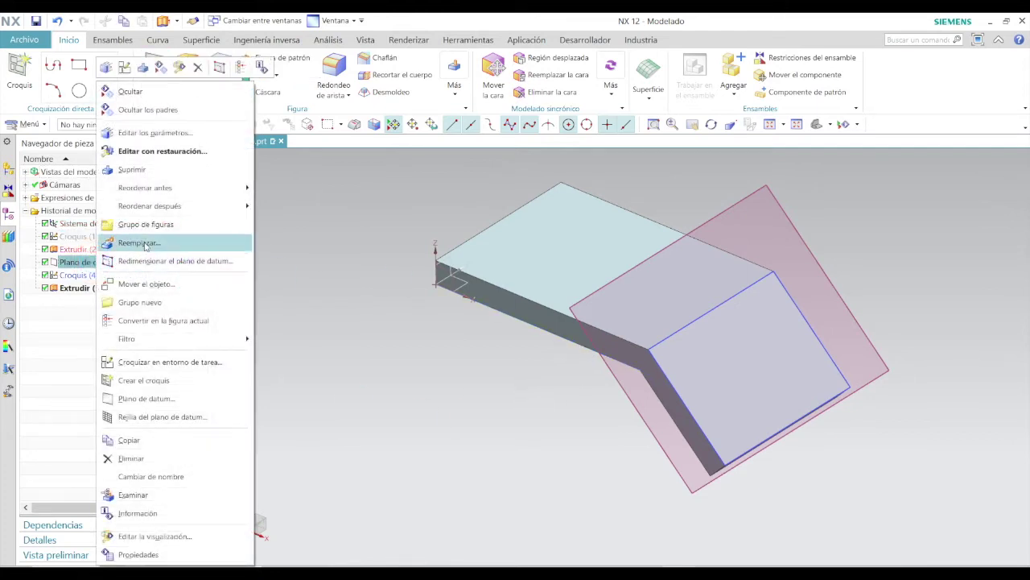
left_click(138, 91)
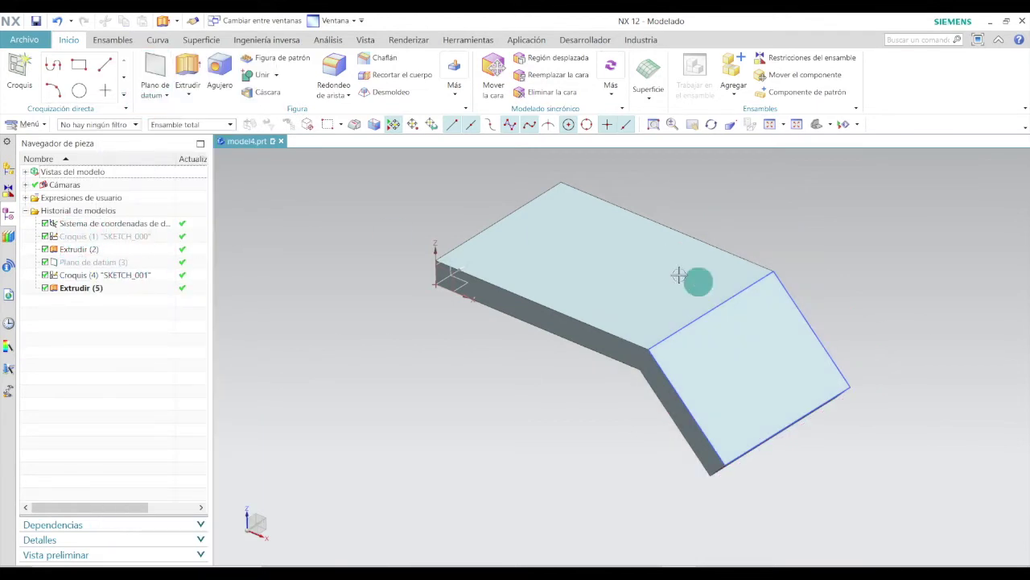
left_click(81, 276)
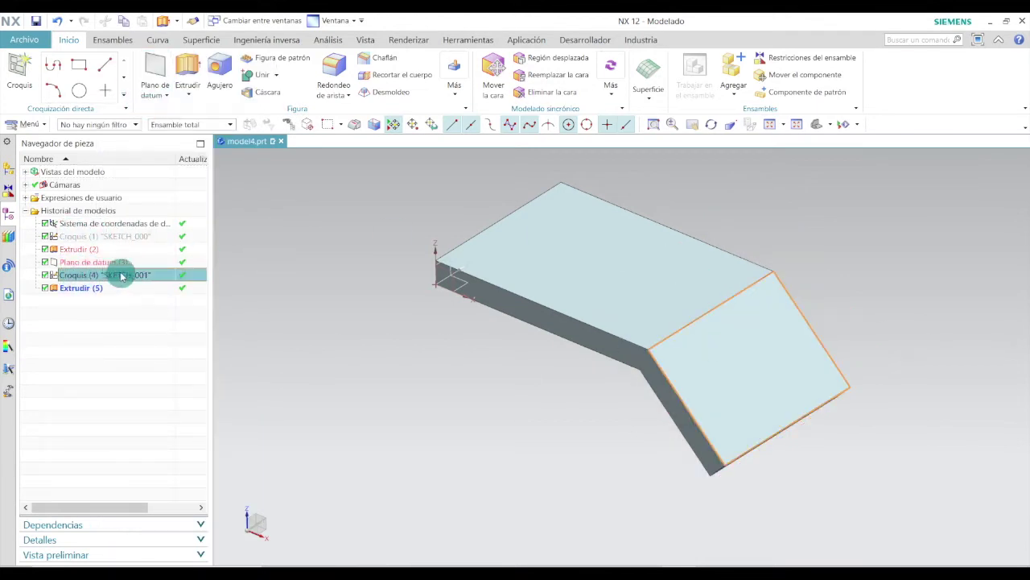
right_click(99, 276)
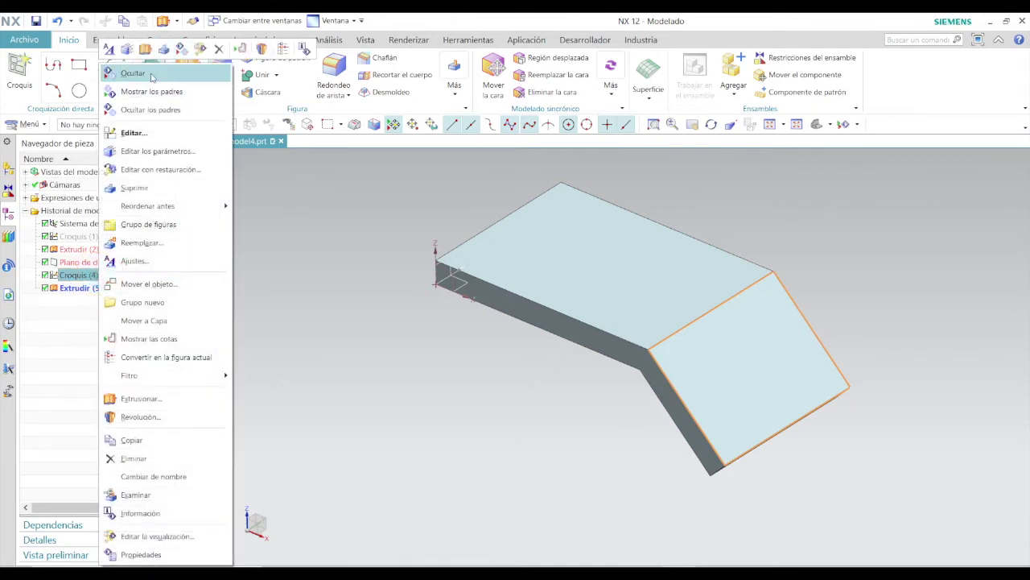
left_click(141, 70)
mouse_move(780, 265)
middle_mouse_down()
mouse_move(782, 234)
mouse_move(788, 273)
middle_mouse_up()
Check the lug dimensions on the drawing and define a datum plane at a distance of -35 mm from the bracket's long side face.
key("alt+Tab")
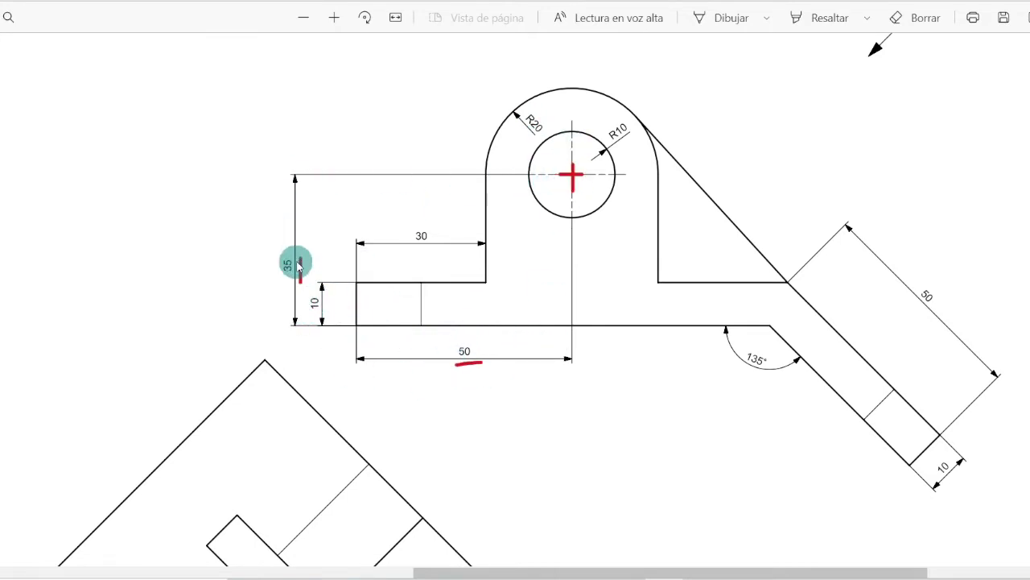
key("alt+Tab")
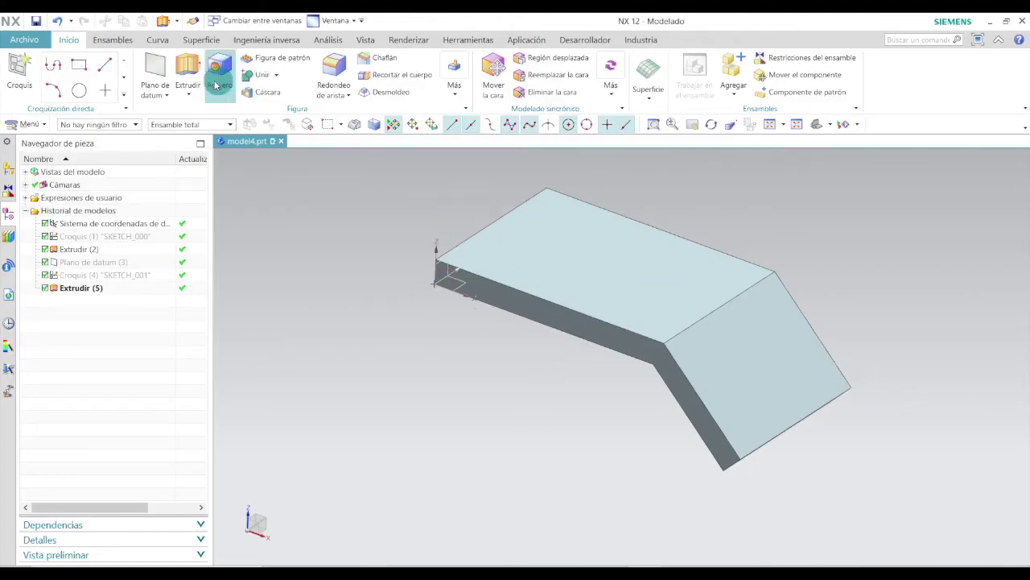
left_click(166, 95)
left_click(165, 114)
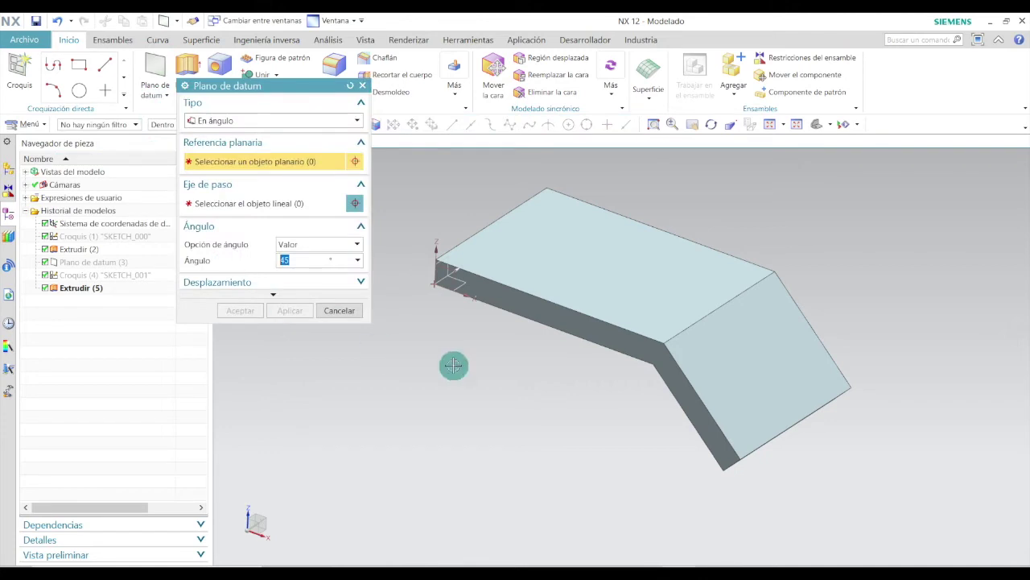
left_click(220, 120)
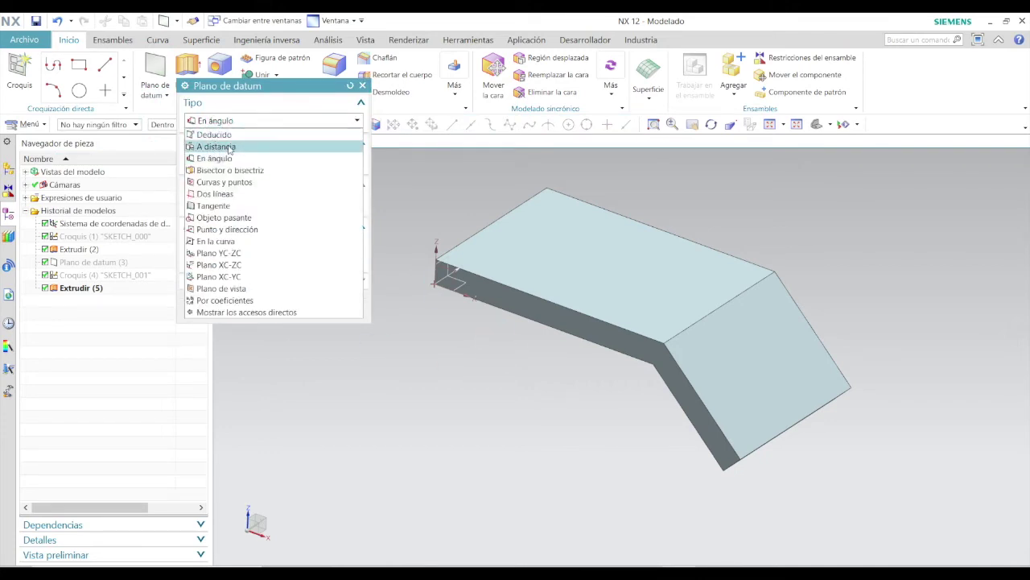
left_click(229, 147)
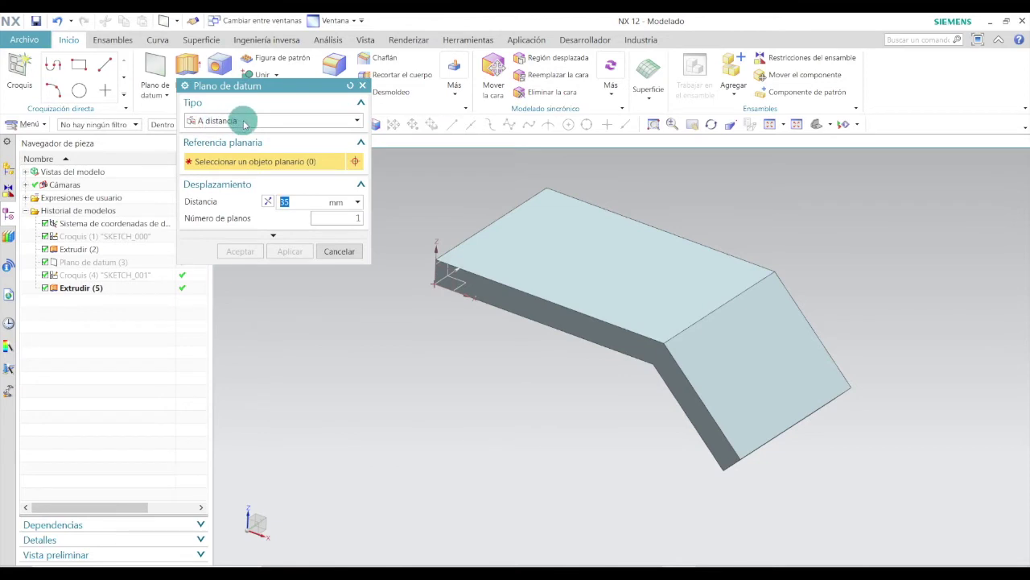
left_click(511, 300)
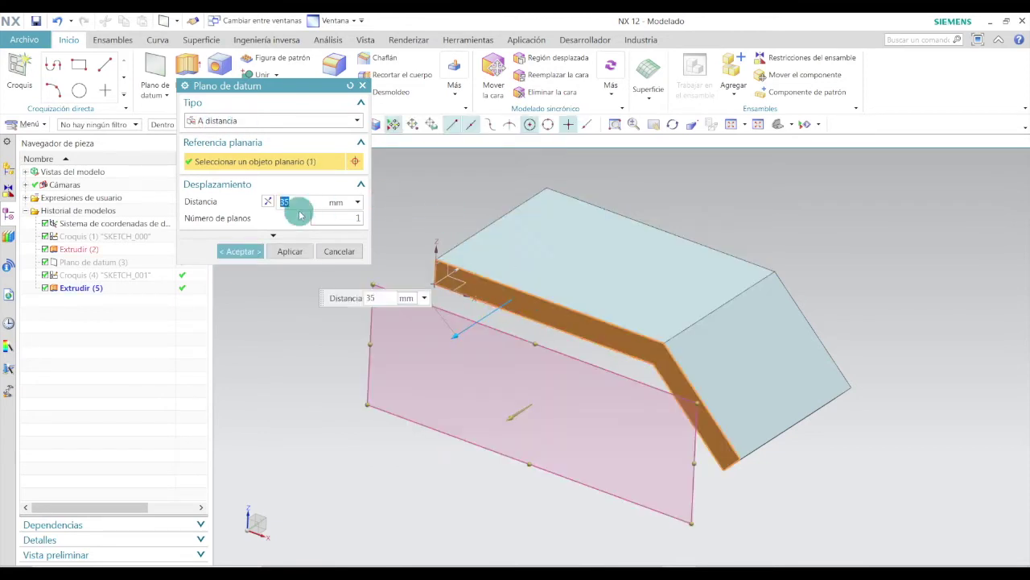
middle_click_drag(668, 267, 623, 256)
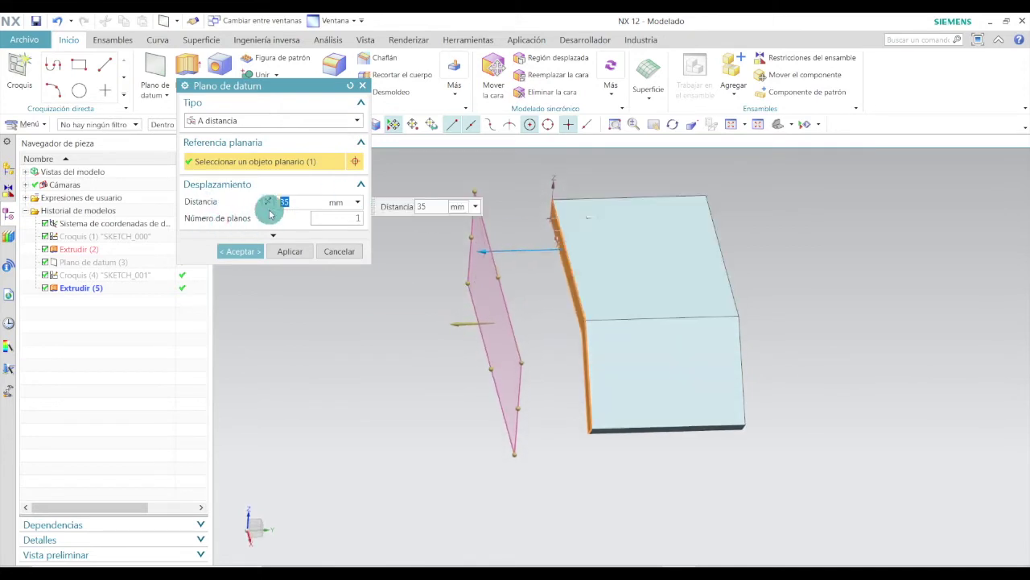
key("Return")
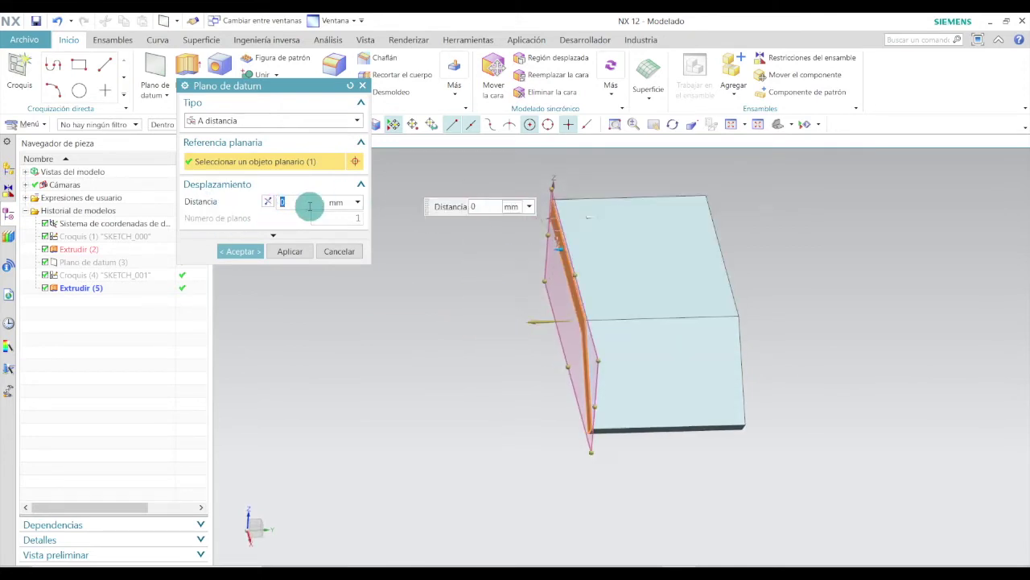
scroll(534, 249, "up", 3)
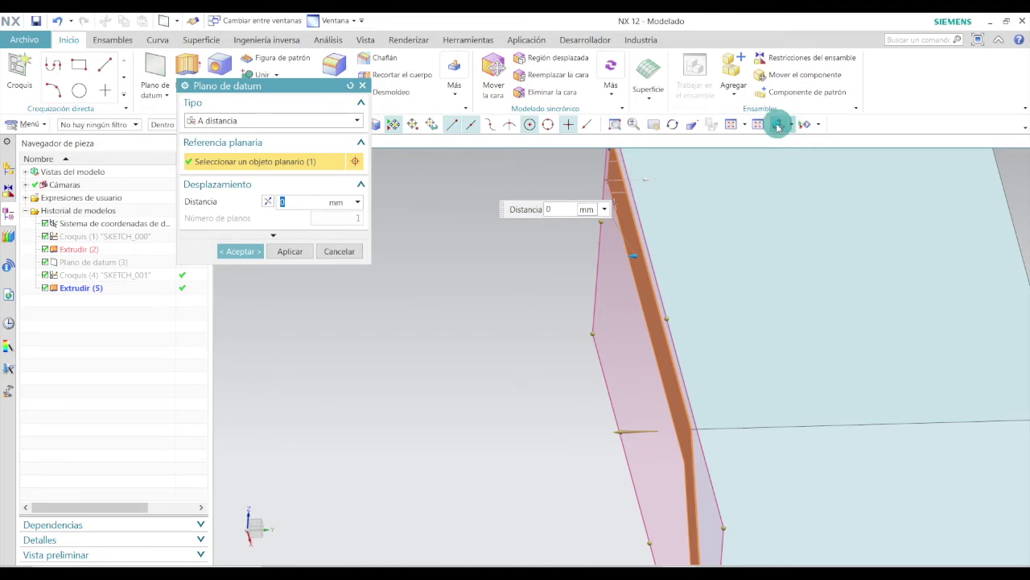
left_click(778, 124)
double_click(296, 201)
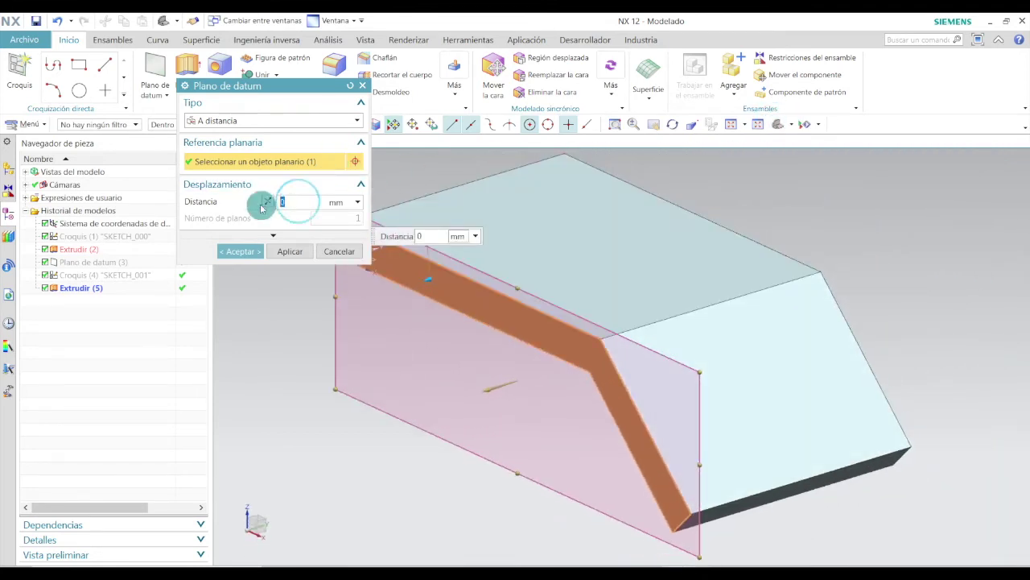
type("-35")
left_click(267, 202)
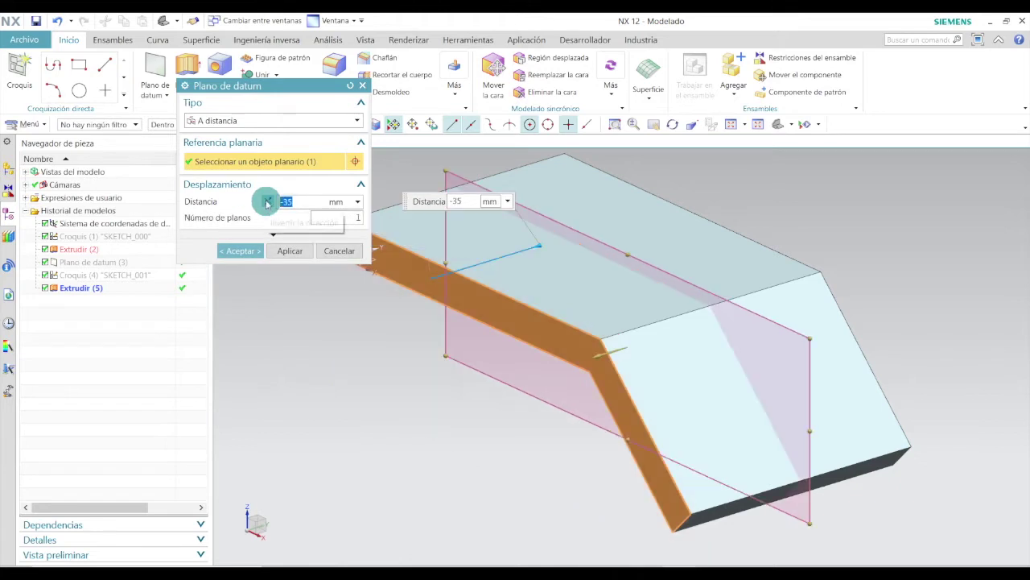
Enlarge the offset datum plane to about 238 × 90 mm, extending it well above the base plate, and create it.
scroll(750, 192, "down", 5)
scroll(674, 330, "up", 4)
scroll(751, 409, "down", 1)
scroll(771, 406, "down", 1)
left_click(770, 407)
left_click_drag(535, 248, 476, 192)
left_click_drag(673, 277, 672, 215)
left_click_drag(672, 479, 681, 430)
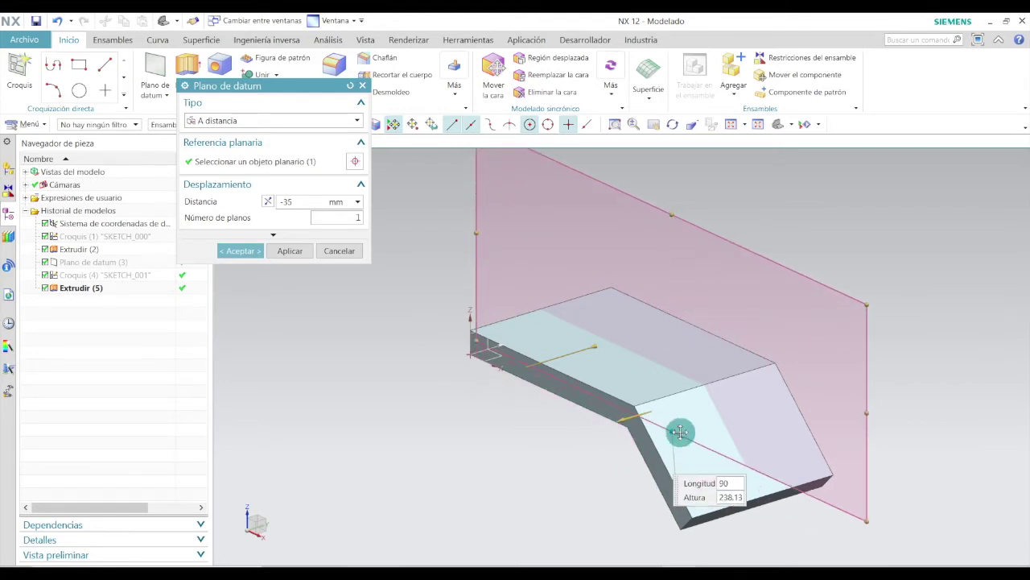
left_click(239, 251)
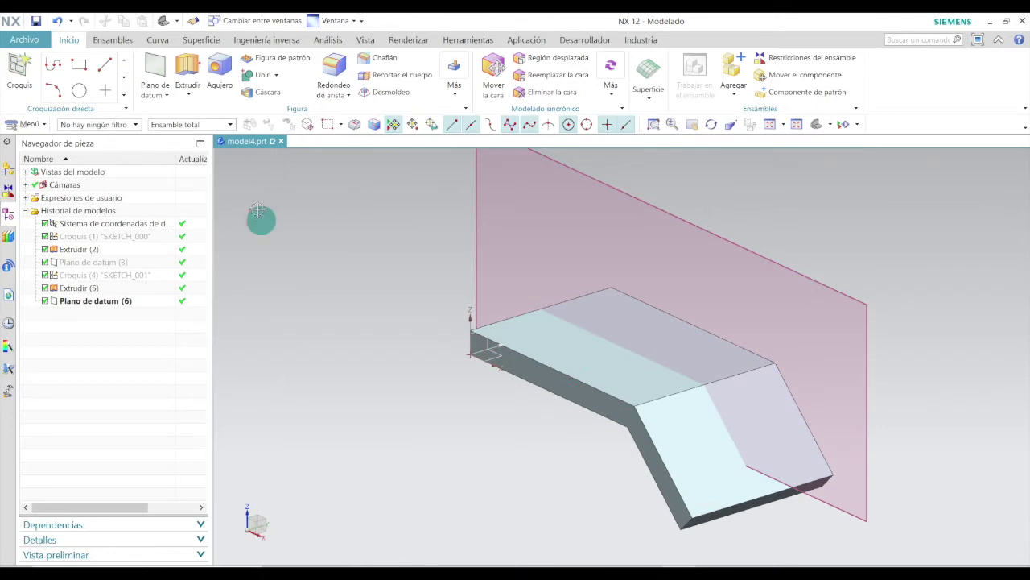
View the bracket from the front and create a sketch on the offset datum plane through the middle of the plate.
middle_click_drag(585, 317, 417, 432)
left_click(830, 126)
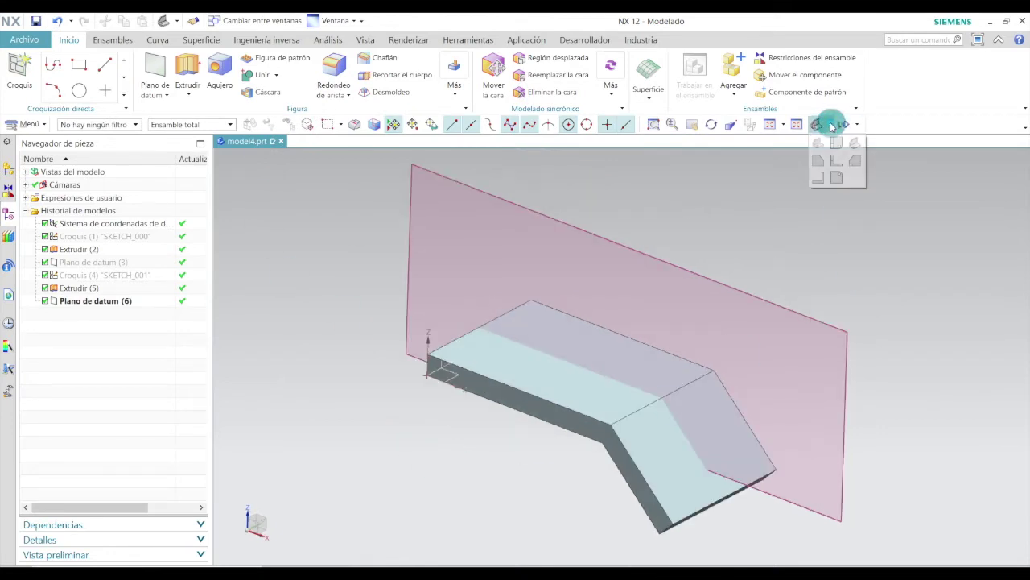
left_click(837, 163)
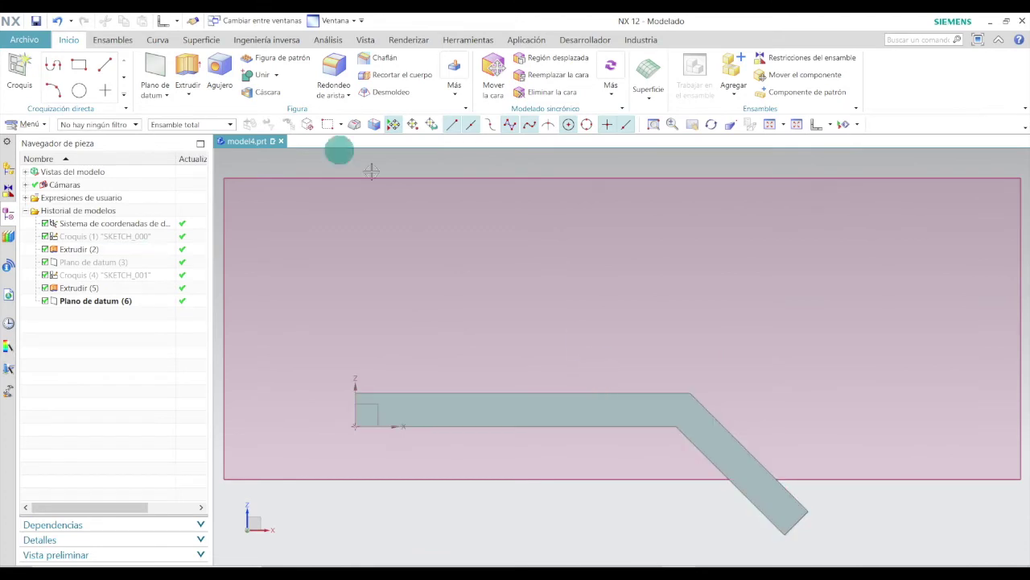
left_click(16, 71)
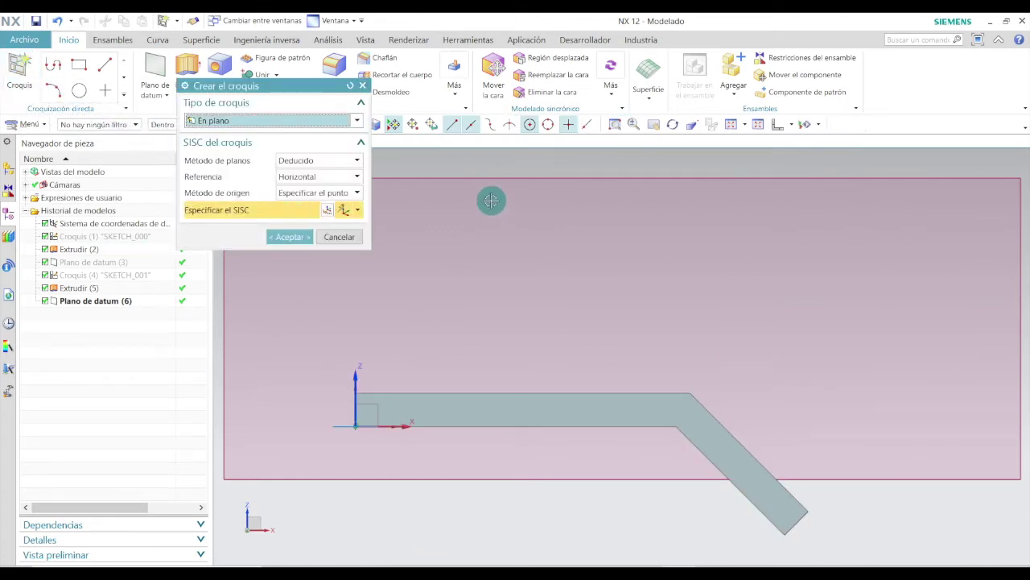
left_click(490, 179)
left_click(286, 237)
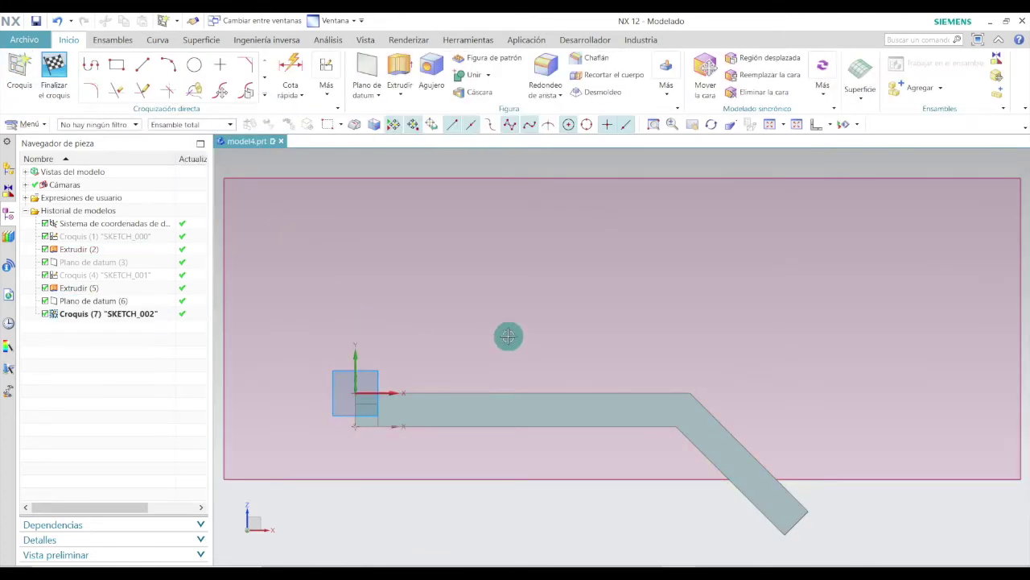
Place a sketch point above the base plate, 35 mm above its top face and 50 mm horizontally from the sketch origin.
left_click(223, 66)
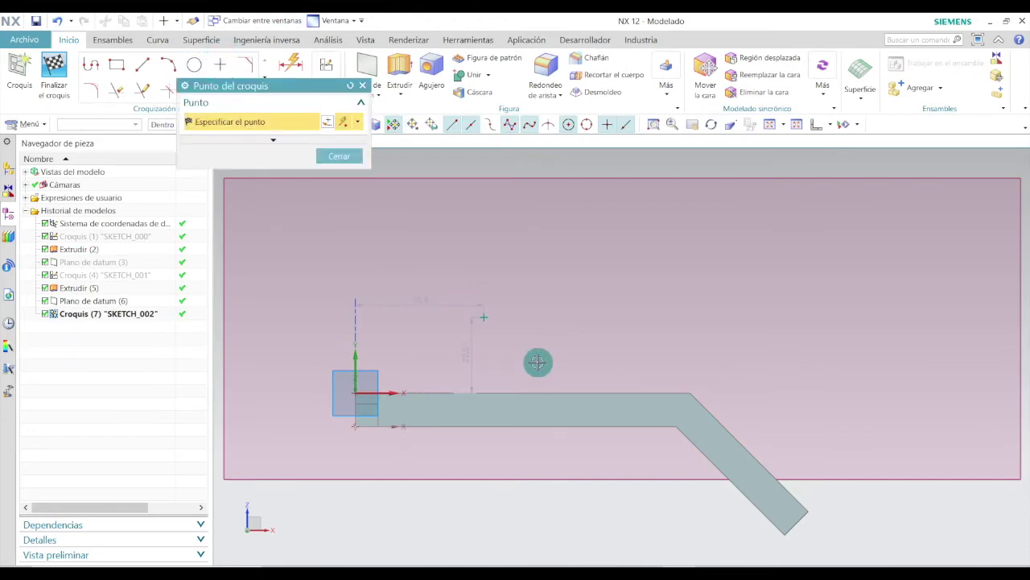
key("Escape")
left_click(469, 355)
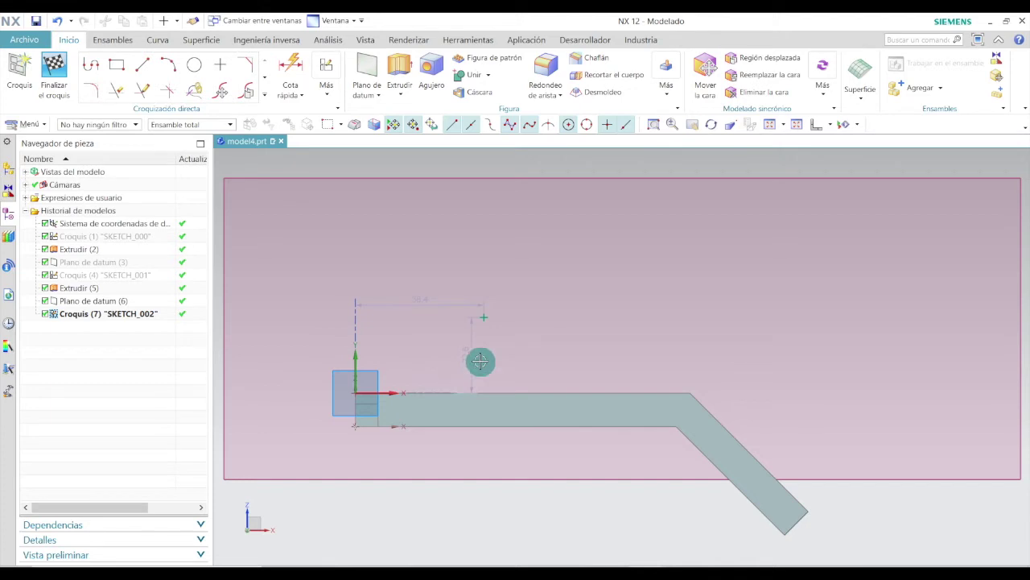
left_click_drag(466, 358, 505, 358)
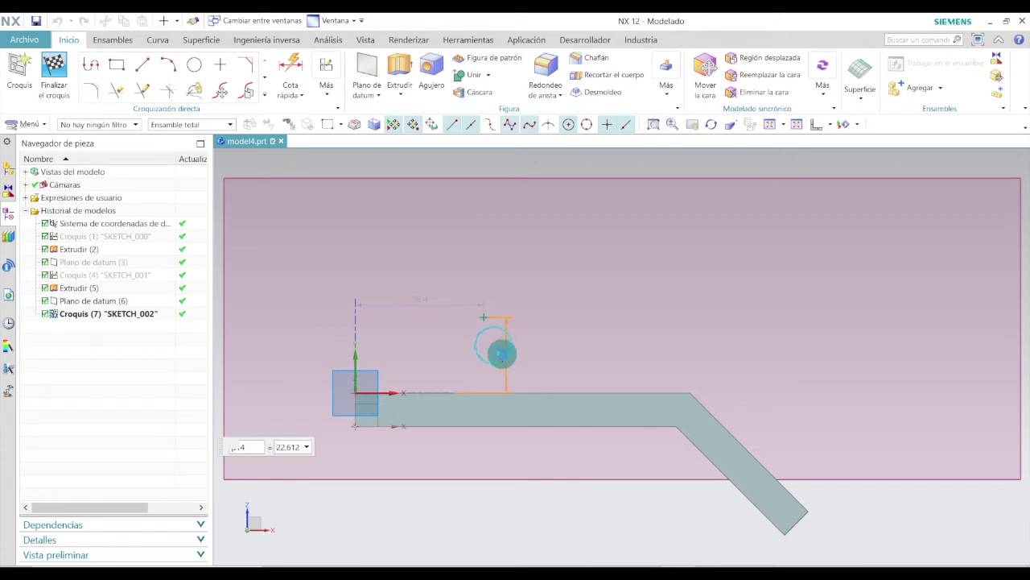
double_click(501, 352)
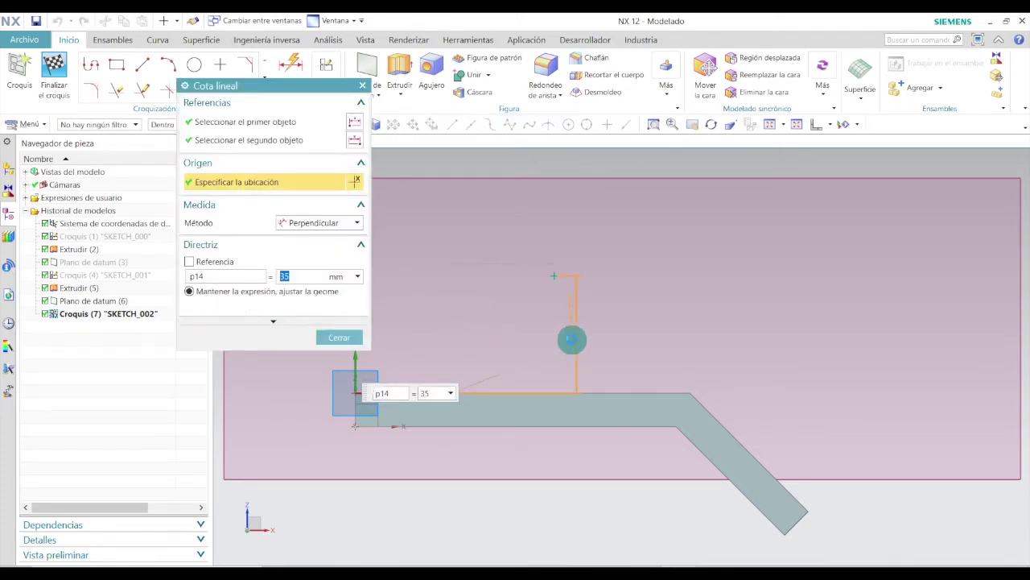
left_click(339, 338)
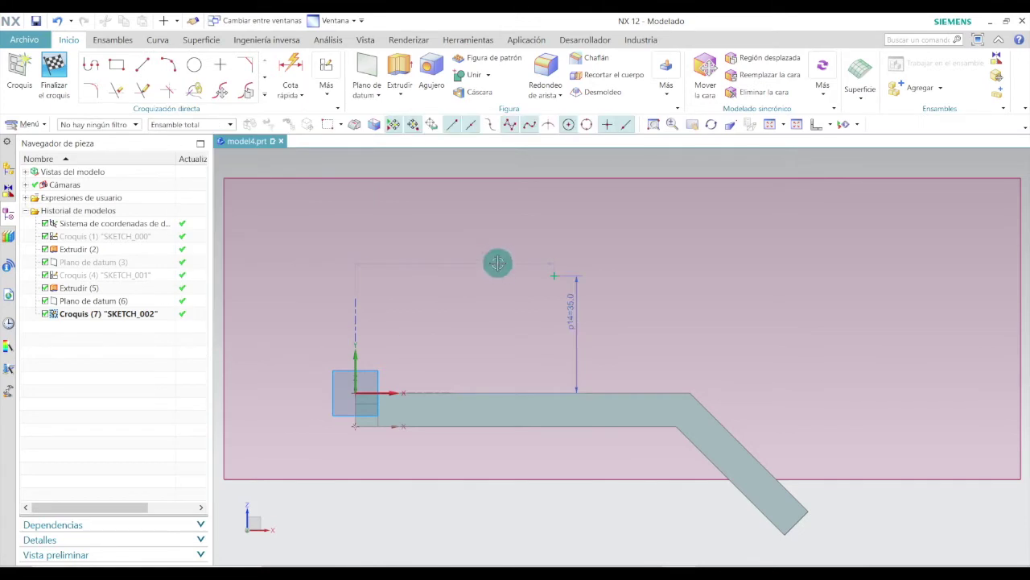
double_click(456, 252)
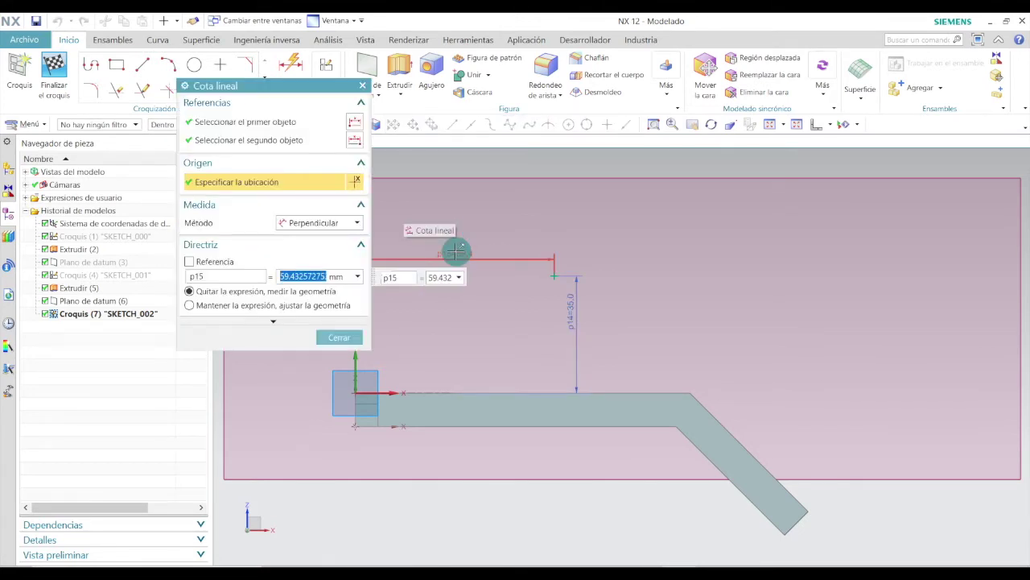
key("Return")
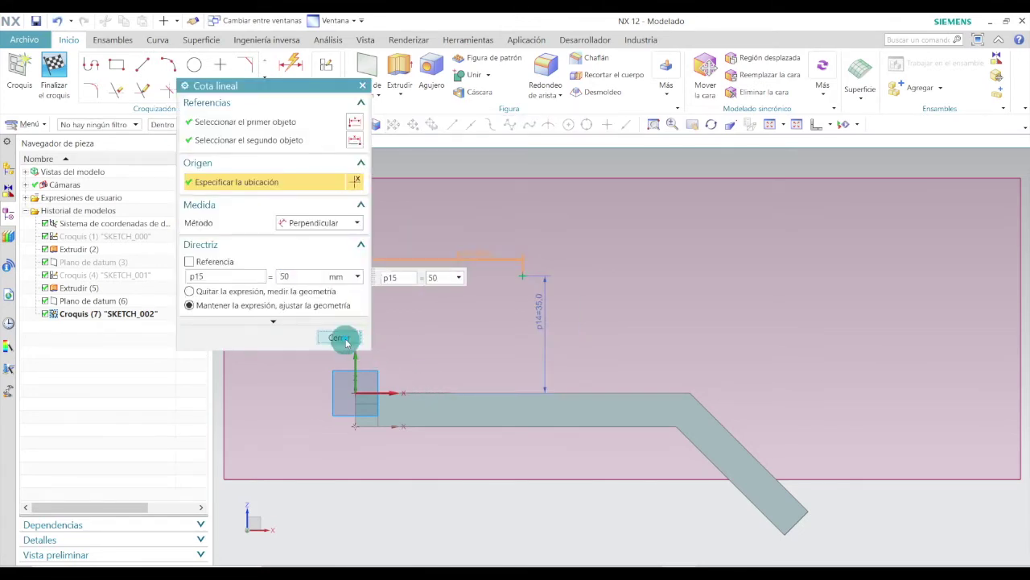
left_click(344, 337)
Draw a circle centred on the sketch point and set its diameter to 20 mm.
left_click(194, 66)
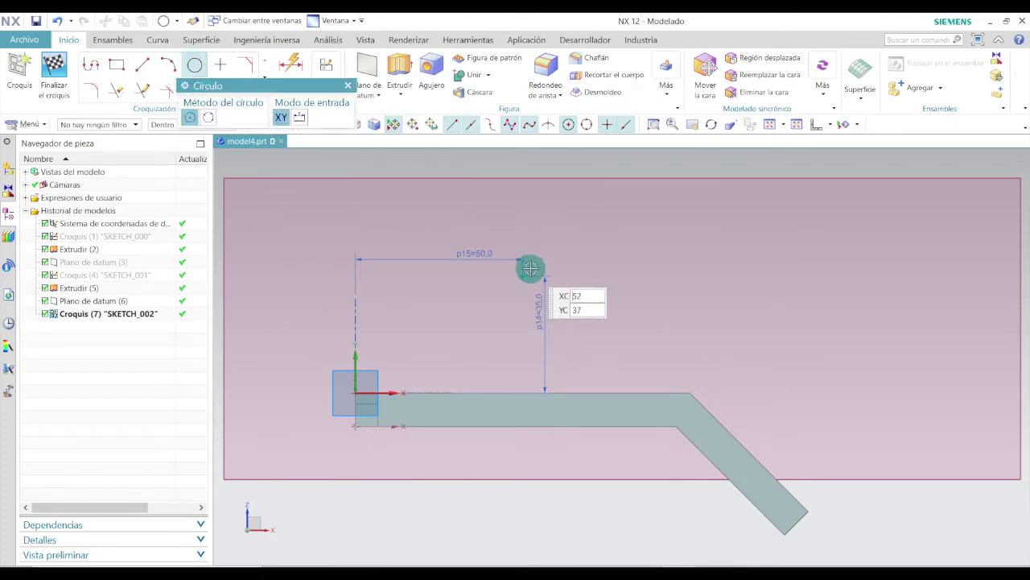
left_click(522, 276)
left_click(558, 255)
key("Escape")
scroll(546, 259, "up", 4)
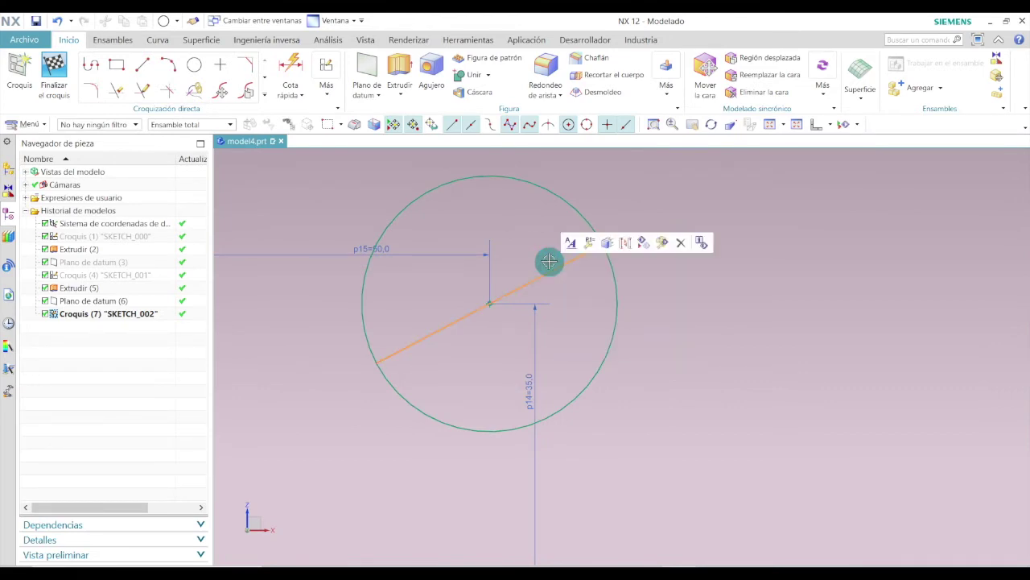
left_click(549, 261)
type("20")
key("Return")
left_click(339, 319)
Draw a second circle concentric with the 20 mm circle and set its diameter to 40 mm.
left_click(194, 64)
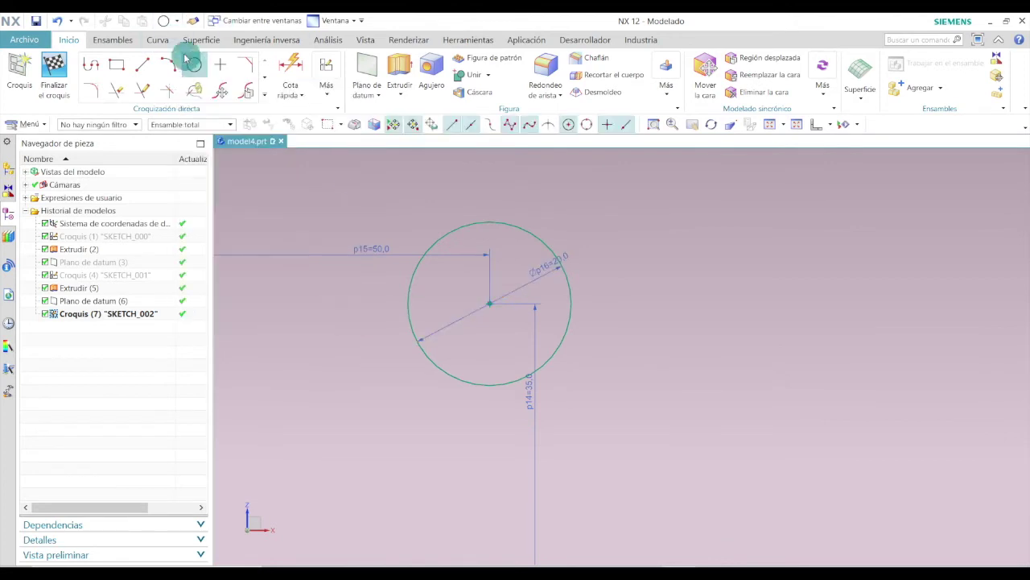
left_click(490, 304)
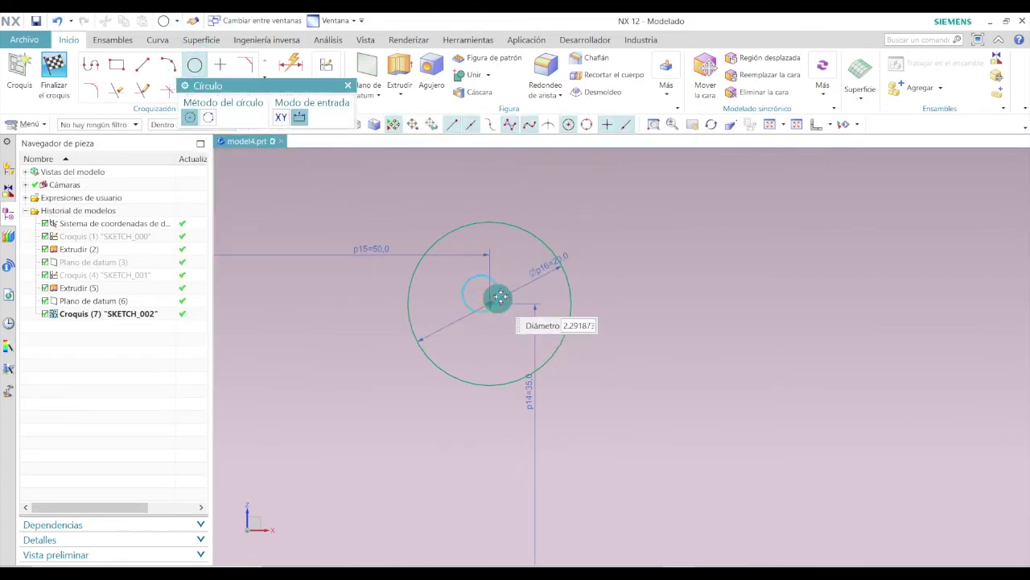
left_click(664, 279)
key("Escape")
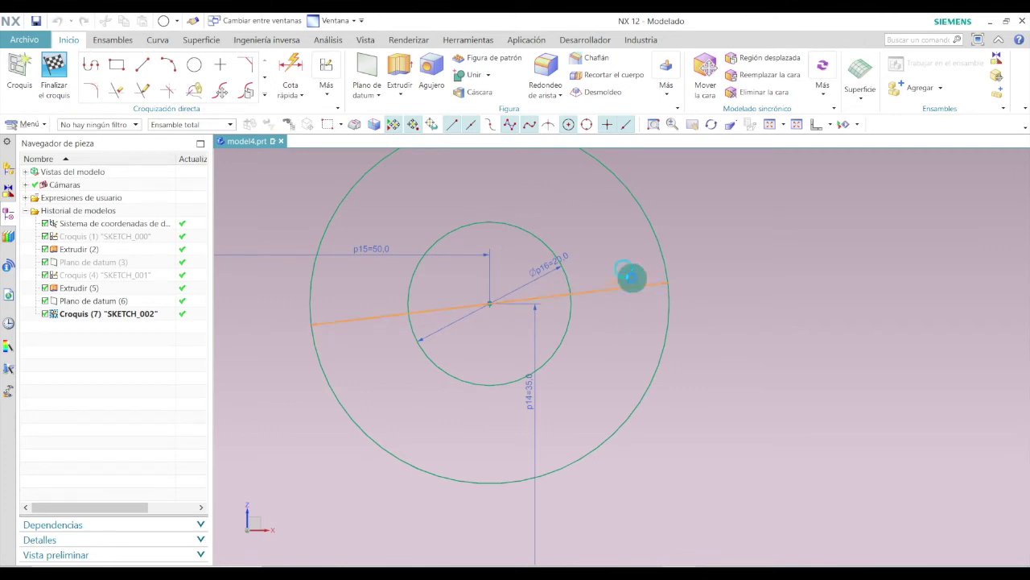
double_click(633, 276)
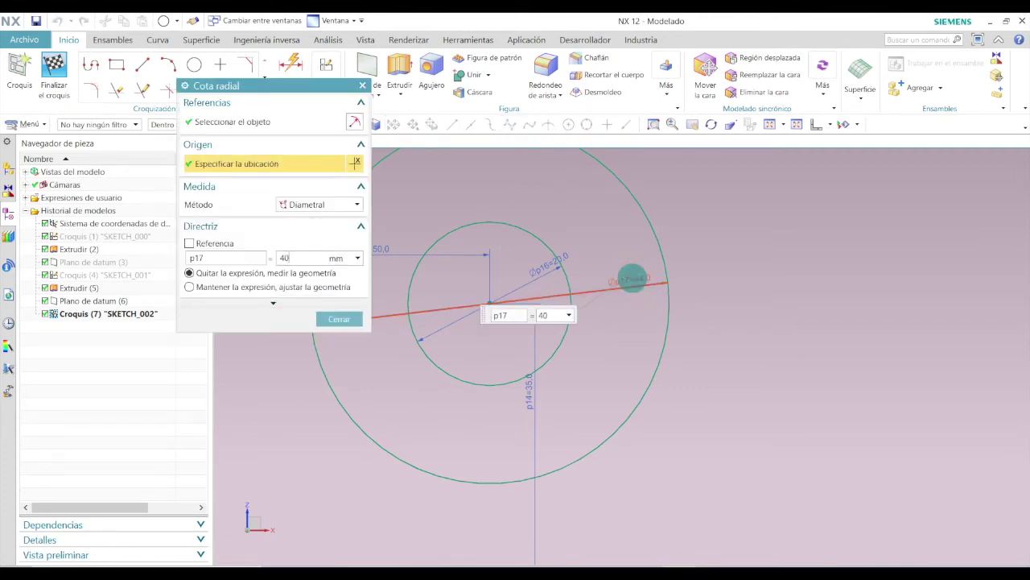
type("40")
key("Return")
left_click(337, 318)
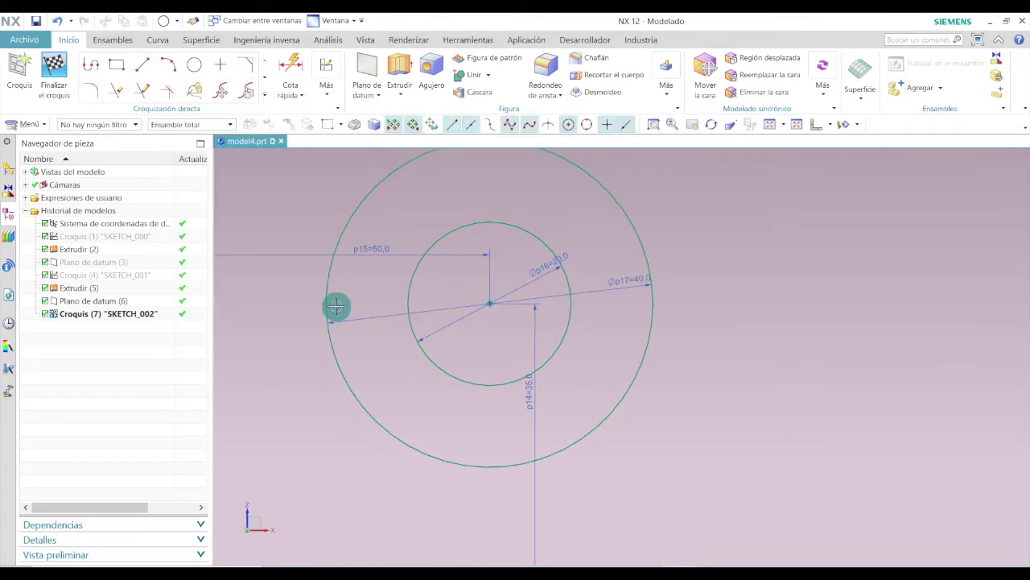
Draw two vertical lines, about 37 mm and 39 mm long, from opposite sides of the 40 mm circle down into the base plate.
scroll(636, 332, "down", 5)
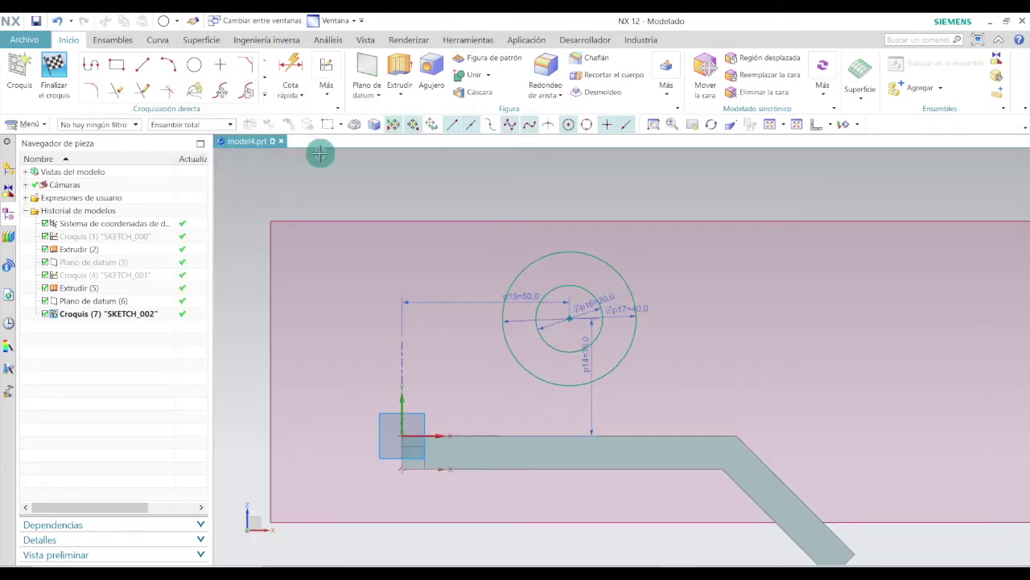
scroll(587, 250, "up", 3)
scroll(678, 276, "down", 3)
scroll(796, 322, "up", 3)
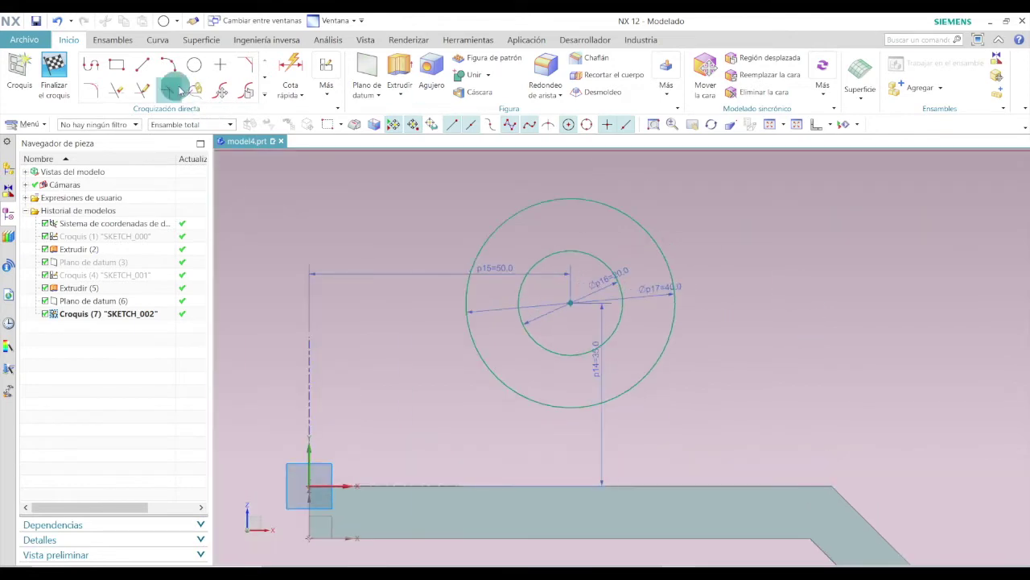
left_click(147, 68)
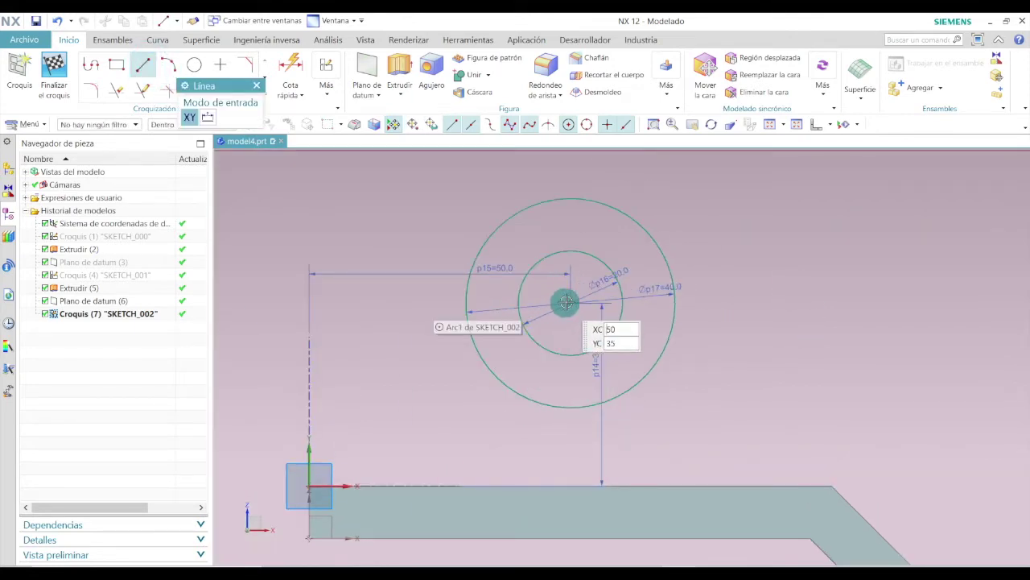
left_click(463, 298)
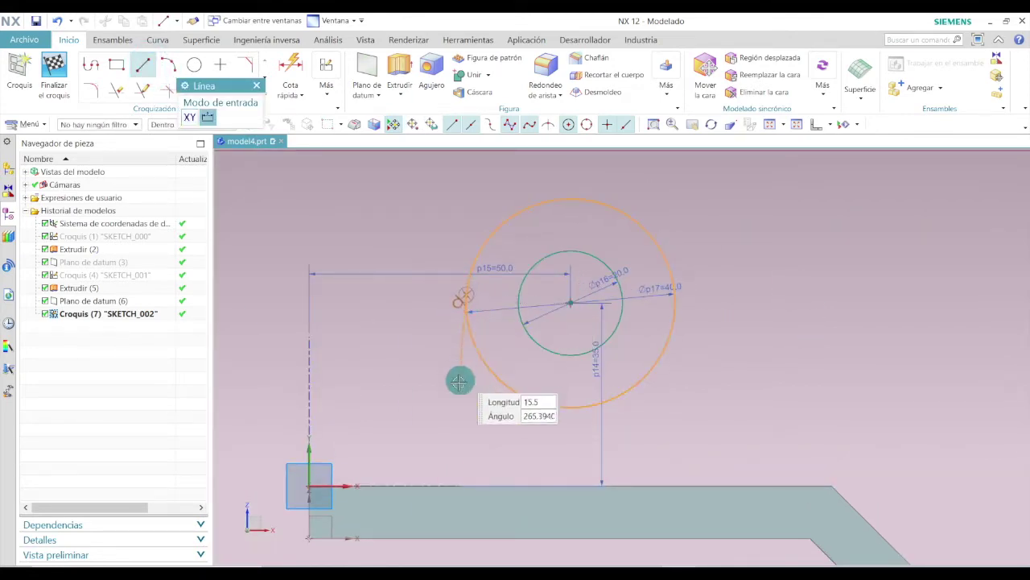
left_click(460, 495)
left_click(145, 64)
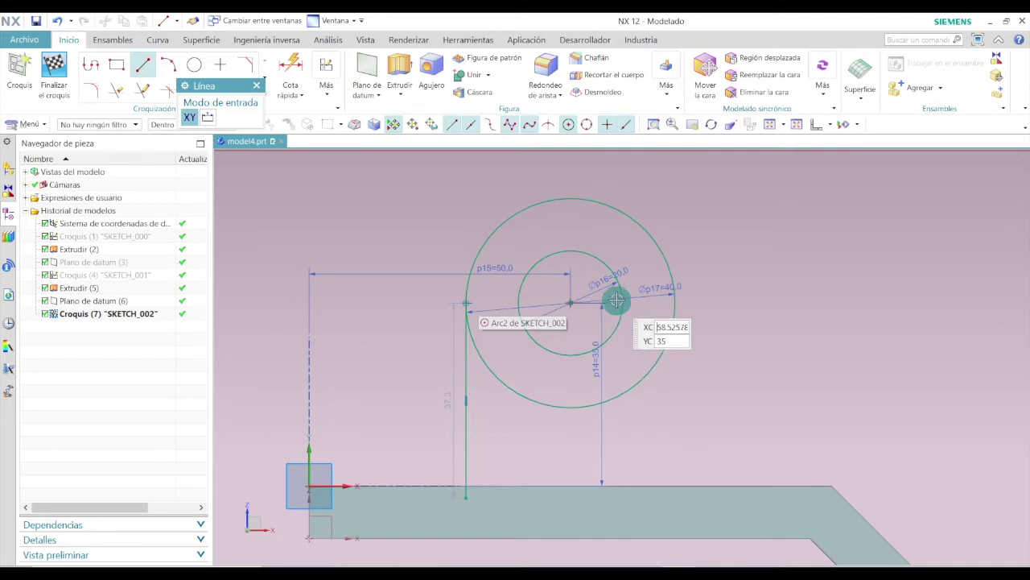
left_click(673, 302)
left_click(674, 509)
scroll(523, 258, "down", 2)
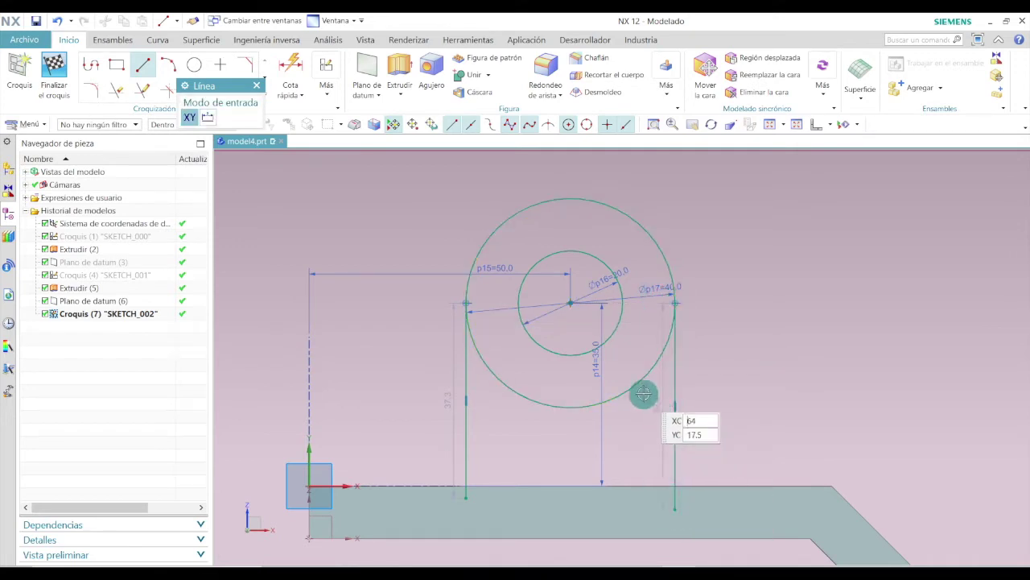
Draw a horizontal line from the sketch origin along the plate's top edge, extending past both vertical lines.
scroll(588, 282, "up", 2)
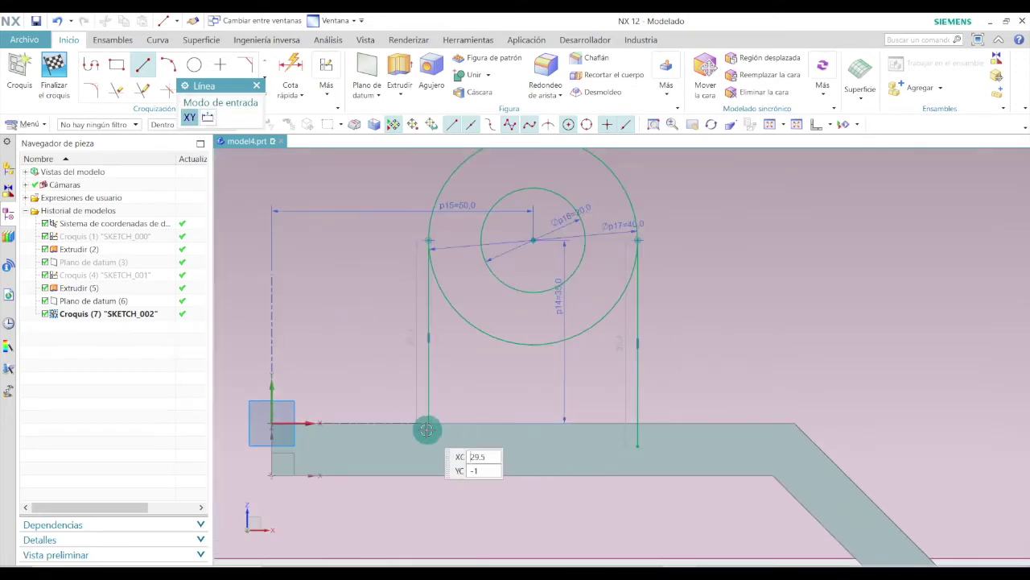
left_click(143, 64)
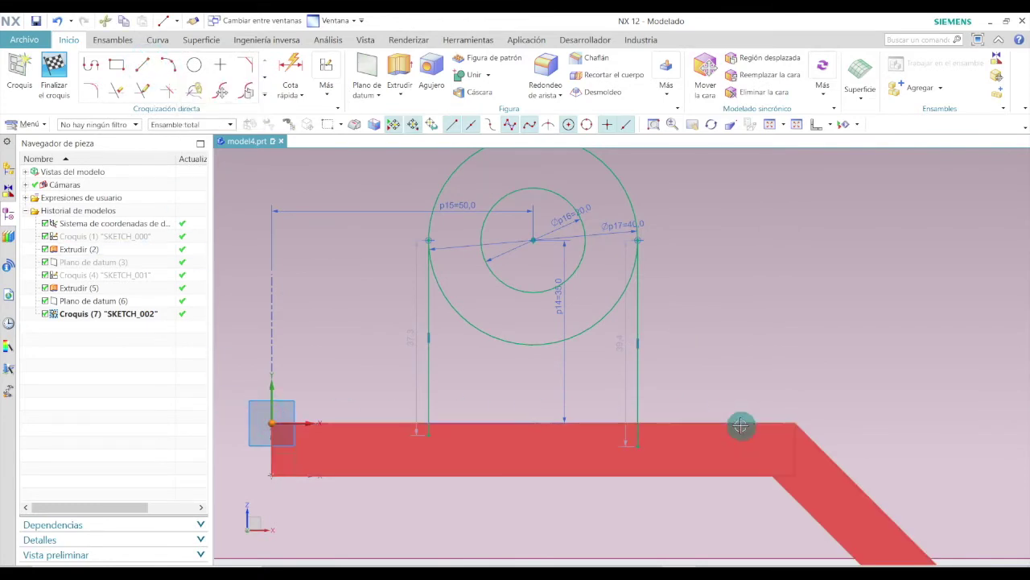
left_click(142, 64)
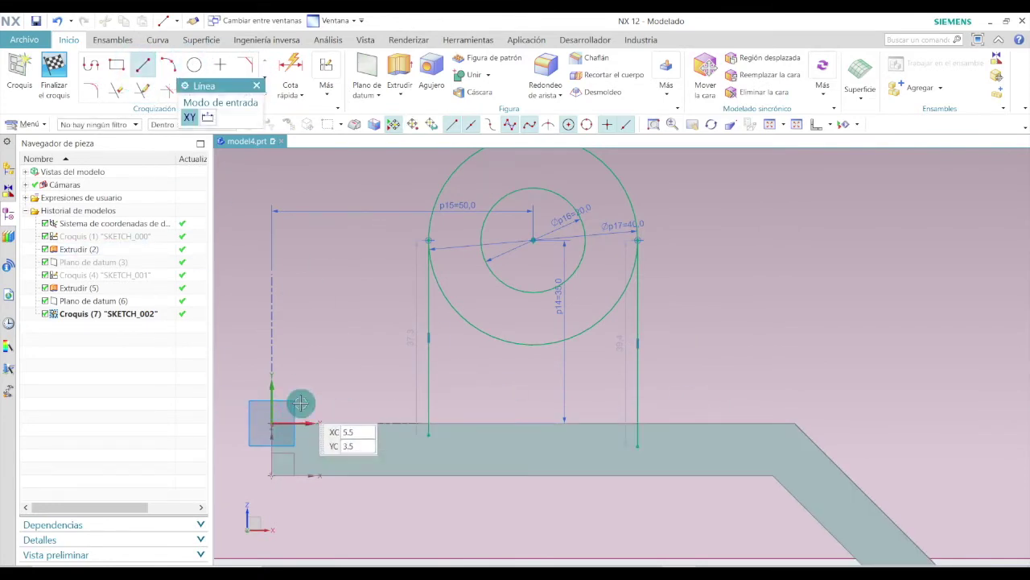
left_click(274, 422)
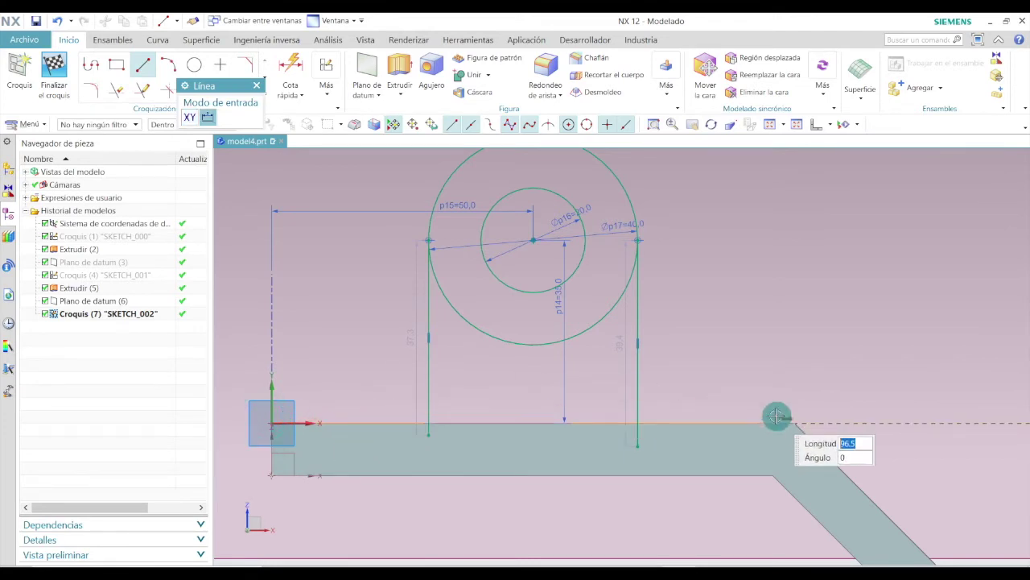
left_click(731, 418)
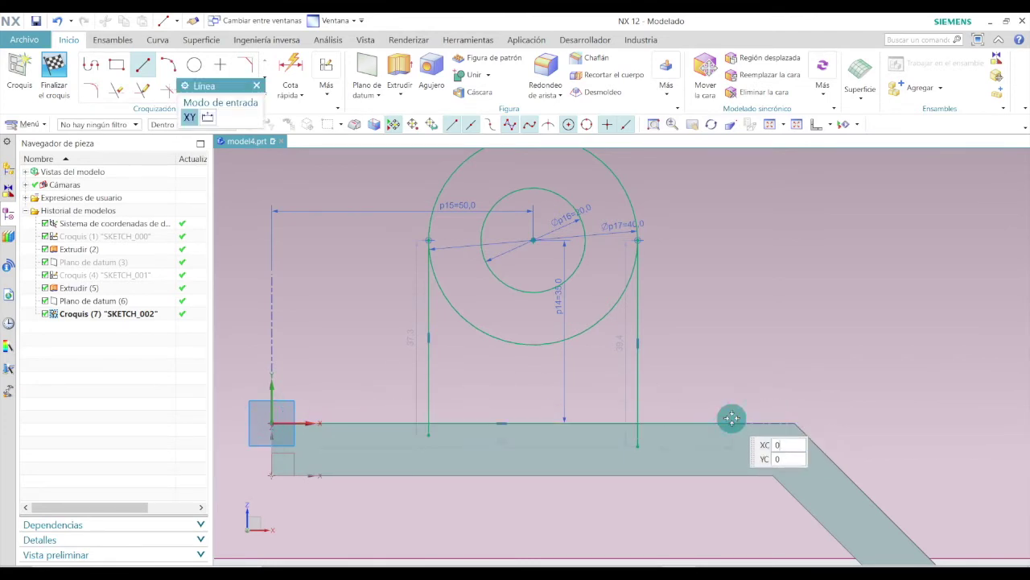
key("Escape")
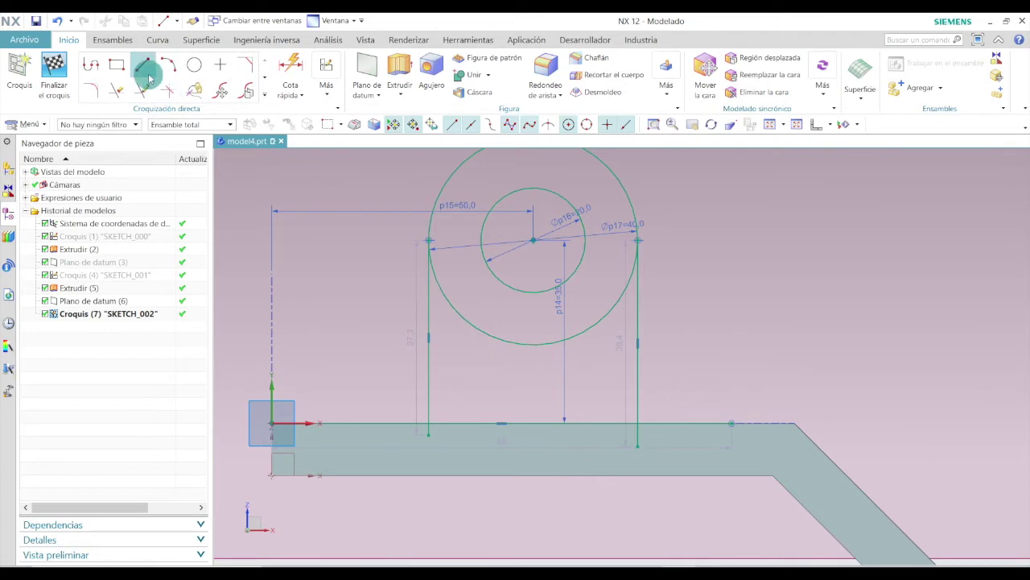
Trim the baseline between the origin and the lug, the vertical line ends below the plate's top edge and the 40 mm circle's lower arc.
left_click(118, 91)
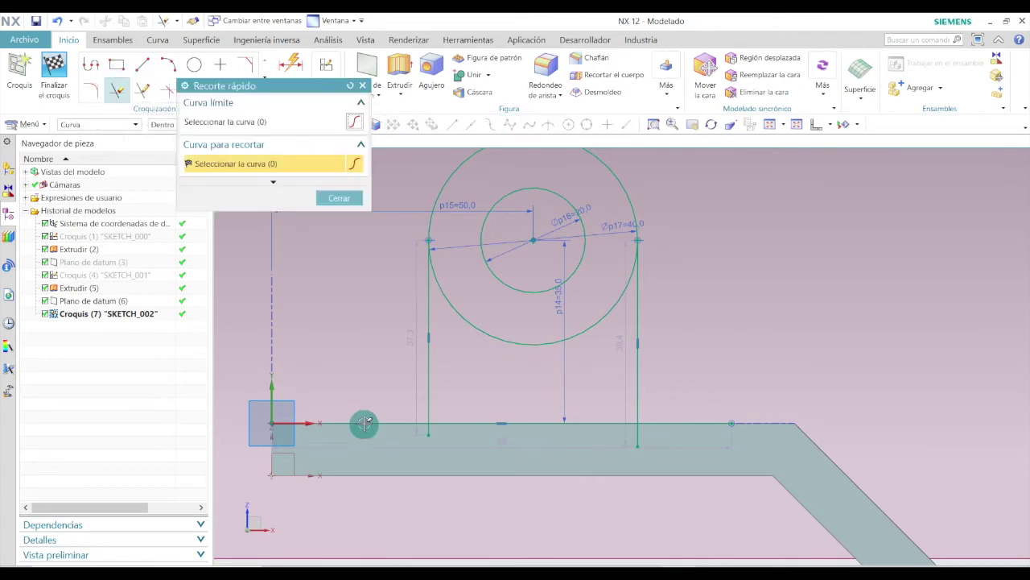
left_click(365, 422)
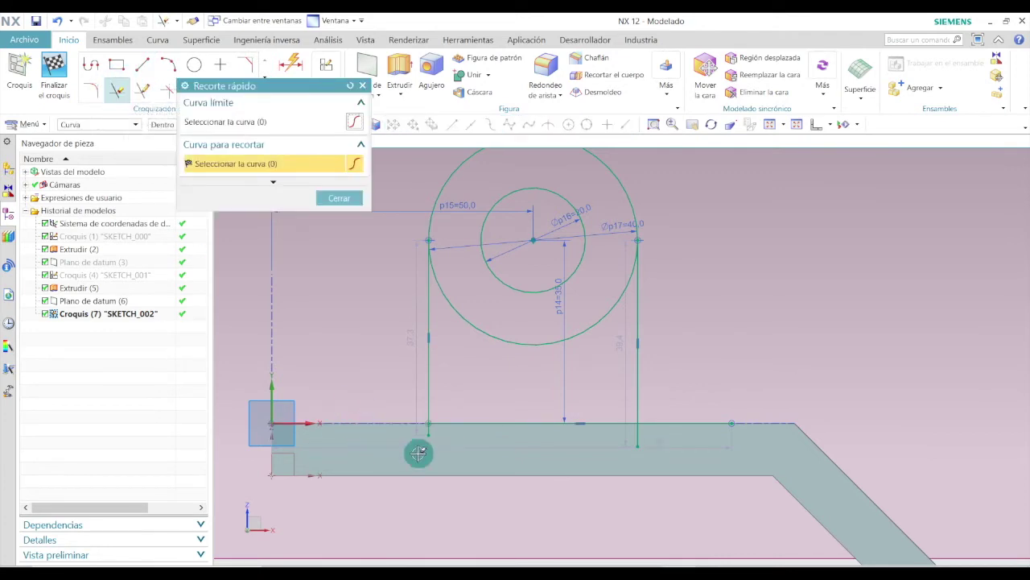
left_click(428, 434)
left_click(634, 423)
left_click(439, 284)
scroll(502, 367, "down", 2)
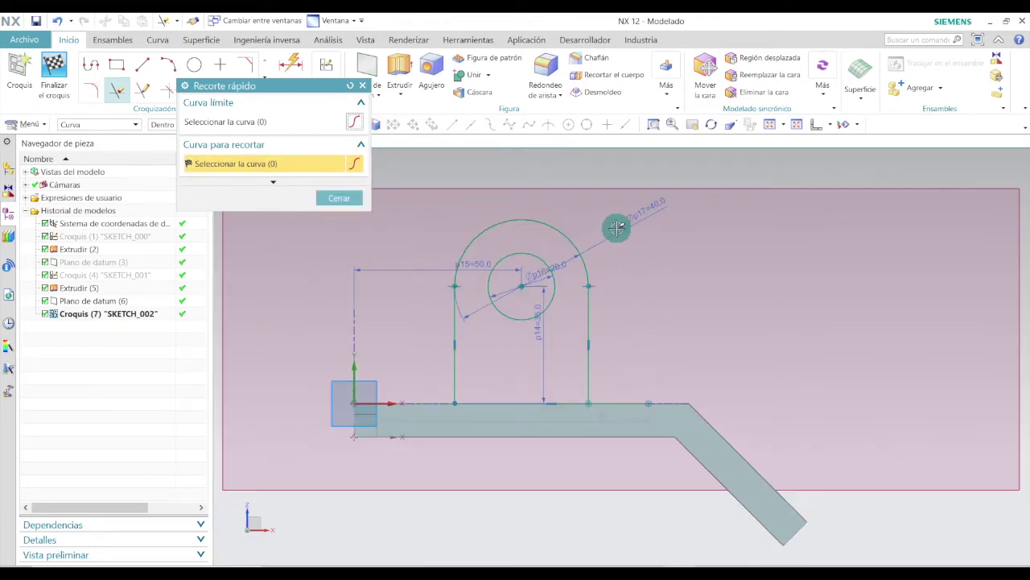
left_click(336, 203)
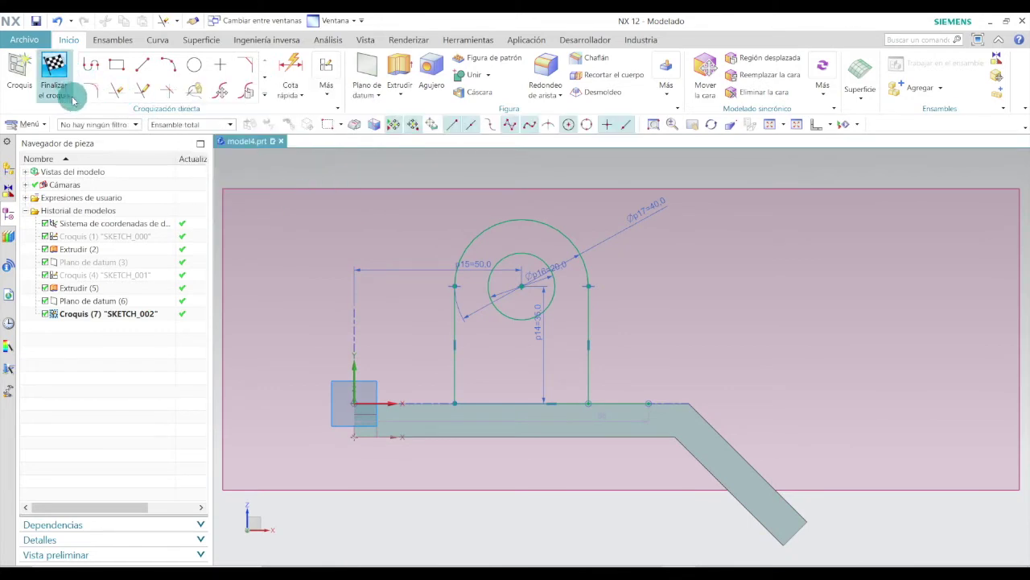
Finish the lug sketch and inspect its profile against the bracket in an isometric view.
left_click(55, 72)
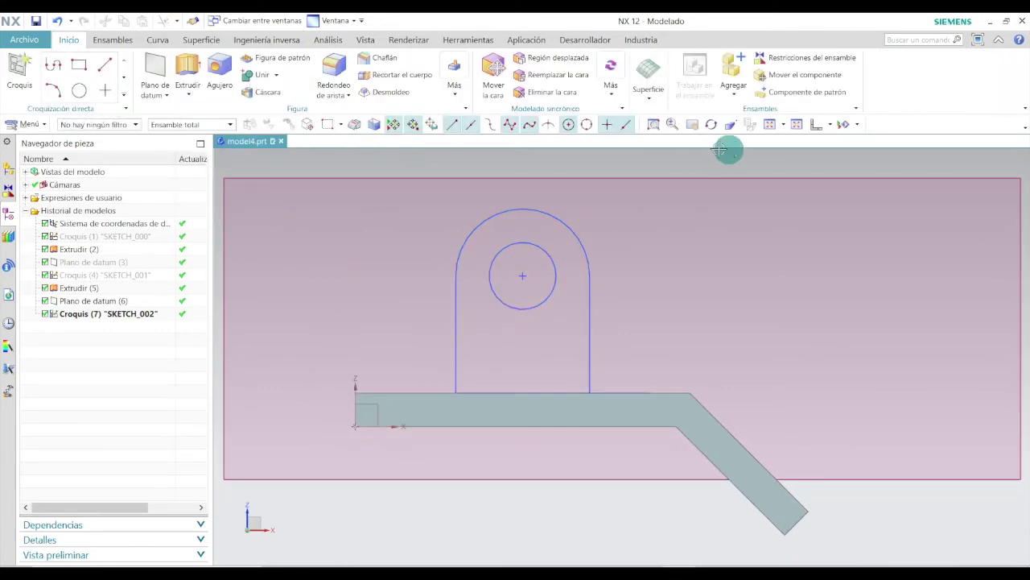
left_click(831, 124)
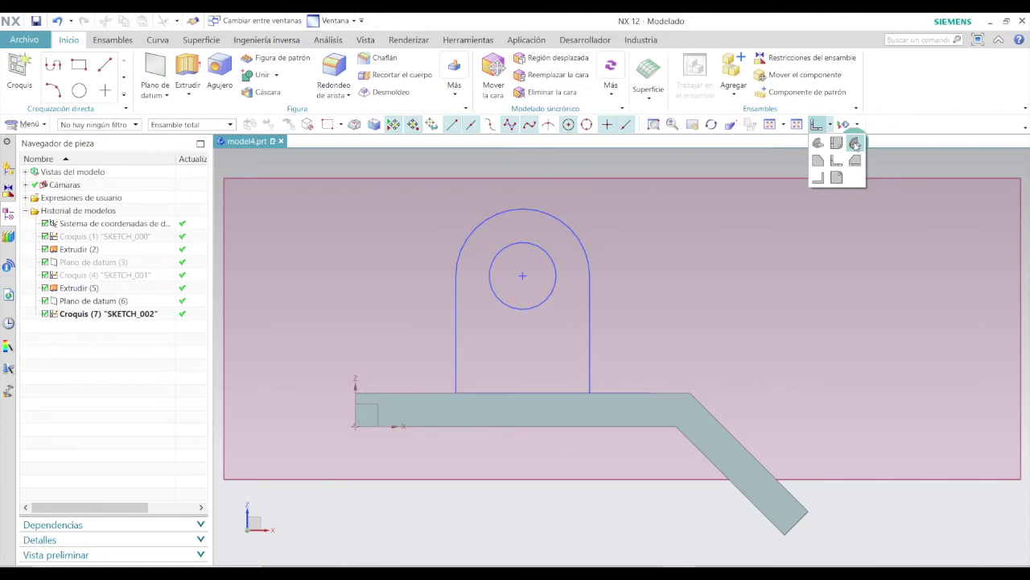
left_click(855, 144)
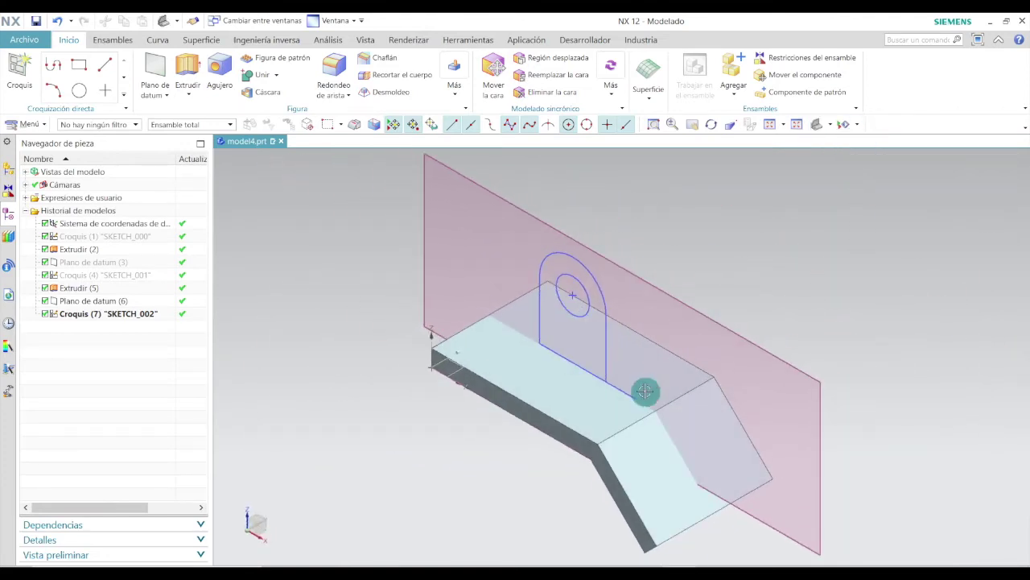
scroll(645, 391, "up", 3)
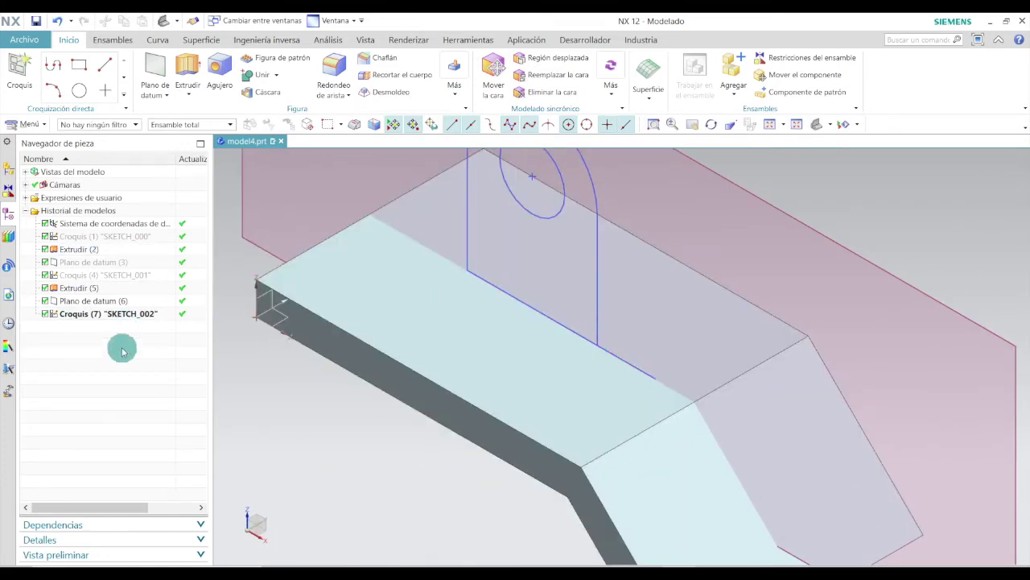
Reopen the lug sketch, trim the baseline segment extending past the lug towards the sloped flange, and finish the sketch.
double_click(117, 314)
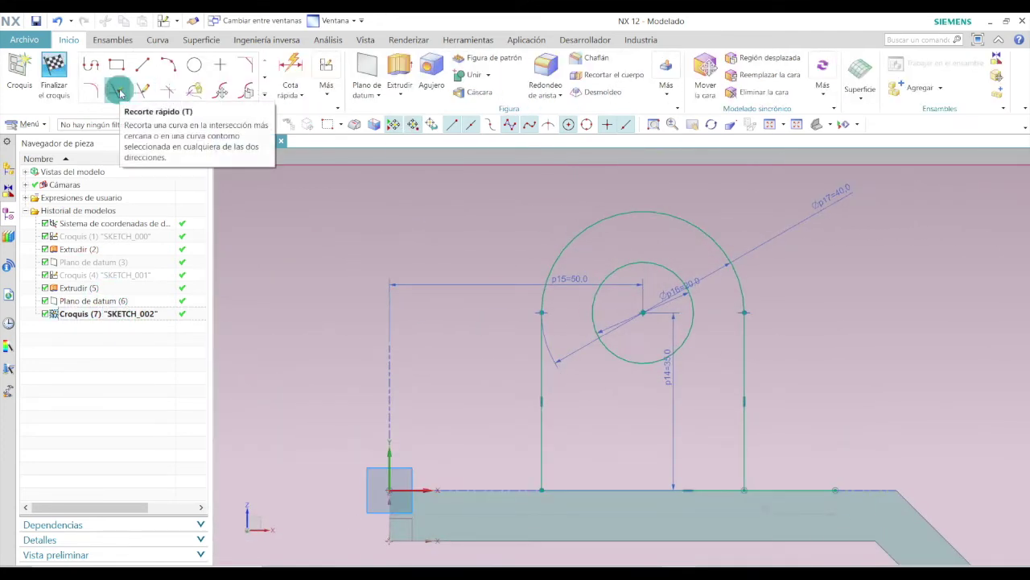
left_click(119, 92)
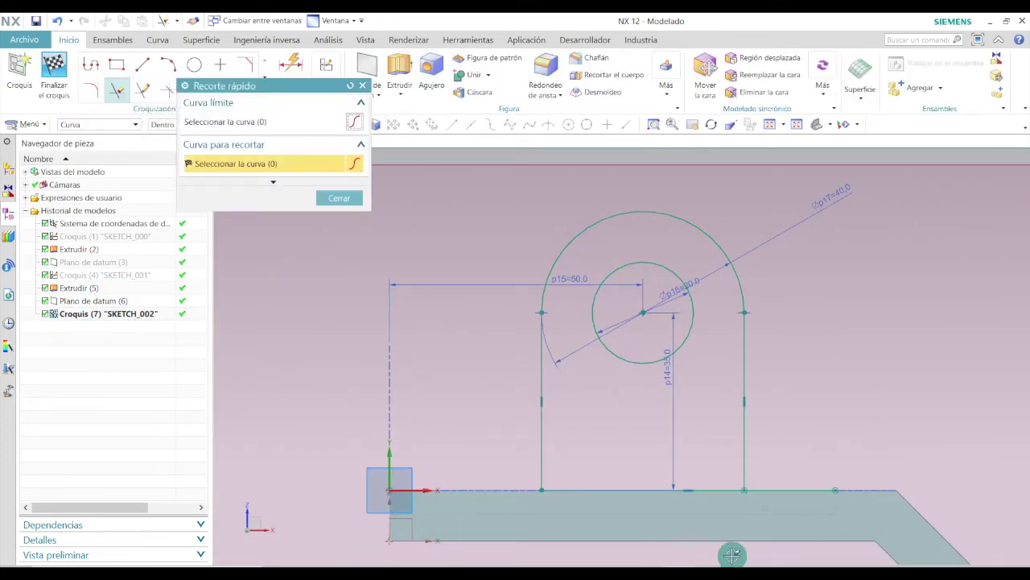
left_click(801, 491)
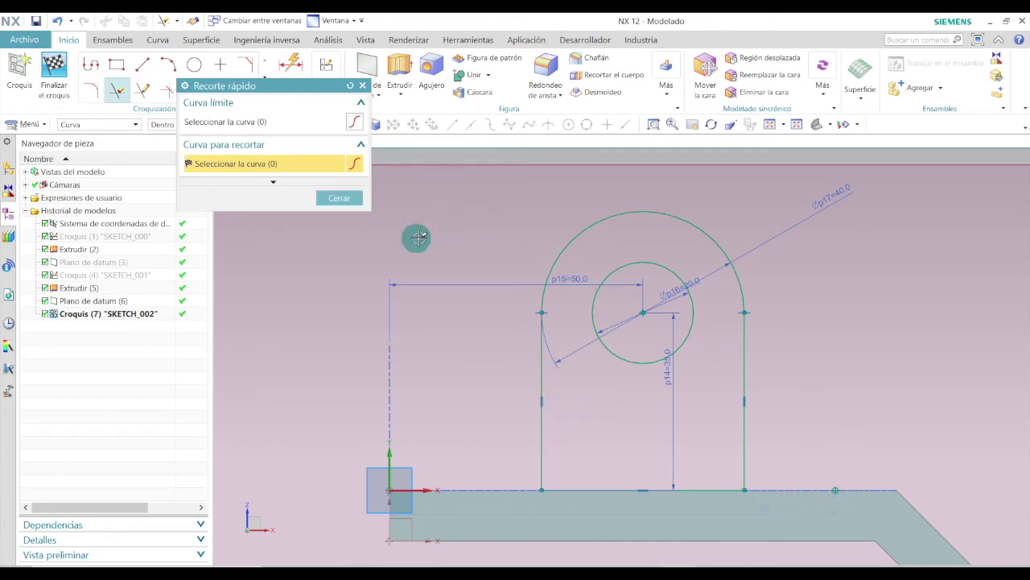
left_click(338, 198)
left_click(51, 74)
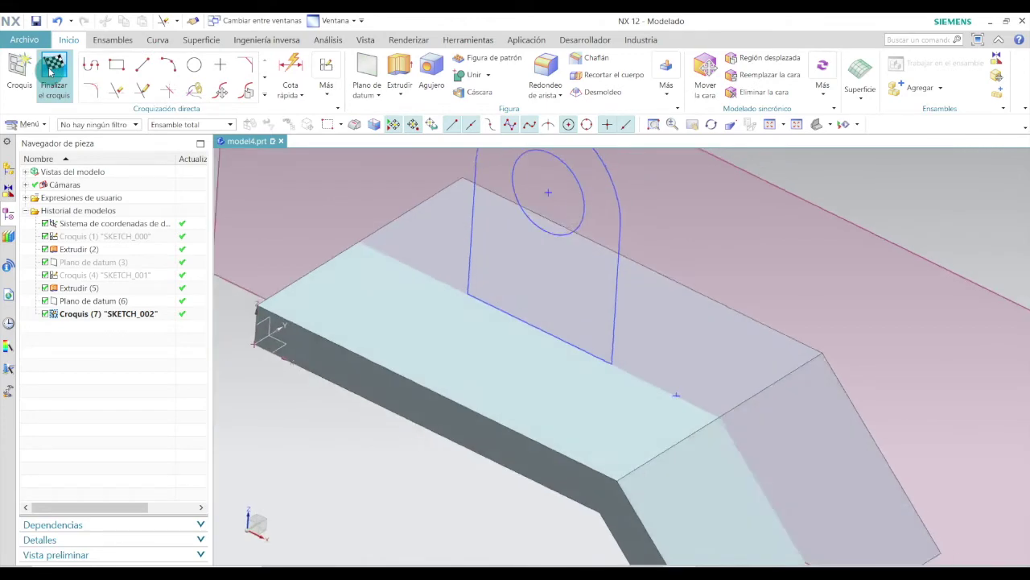
Reopen the lug sketch, delete the leftover point on the plate's top edge beyond the lug, and finish the sketch.
scroll(663, 384, "up", 5)
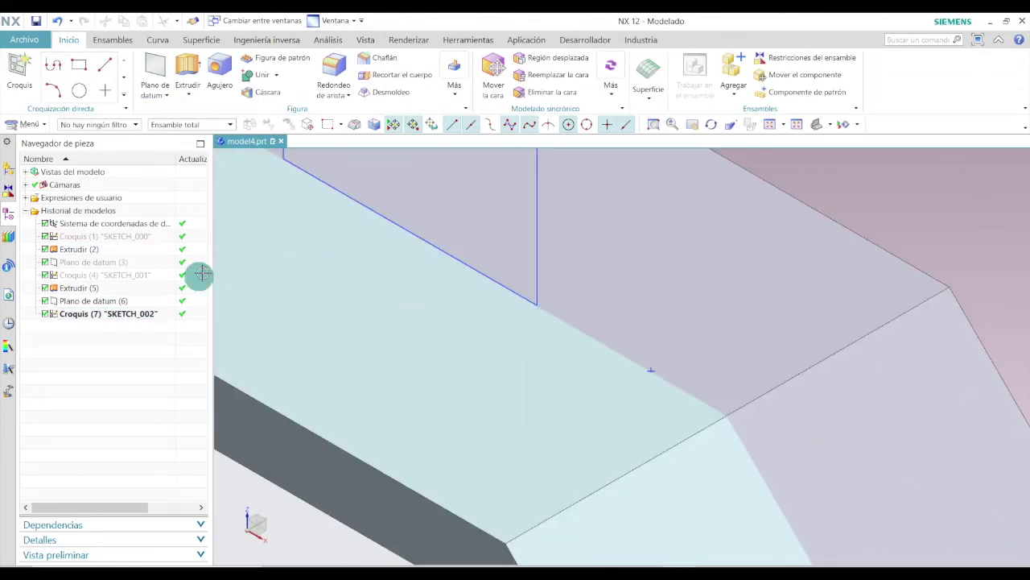
double_click(129, 315)
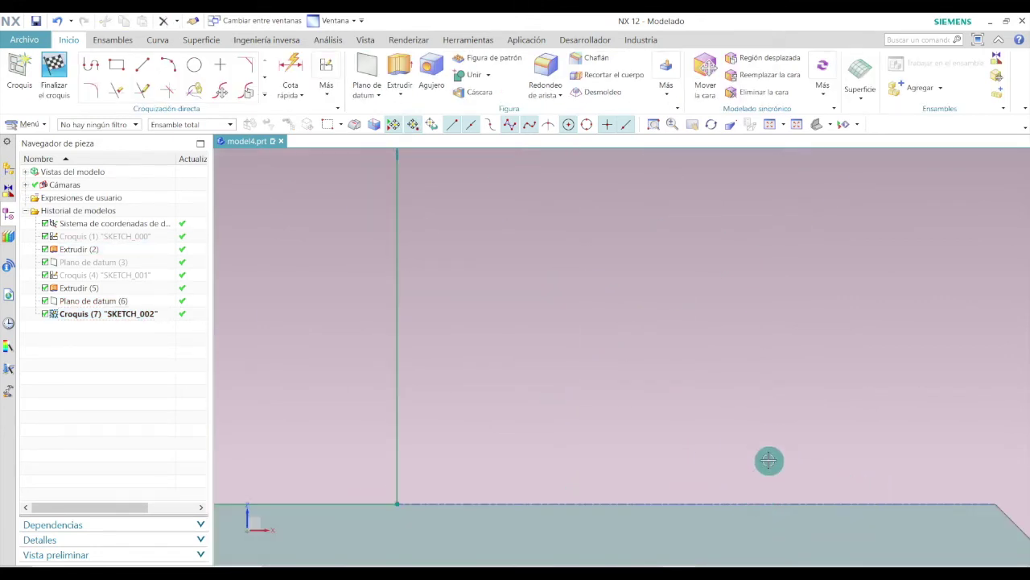
scroll(616, 326, "down", 5)
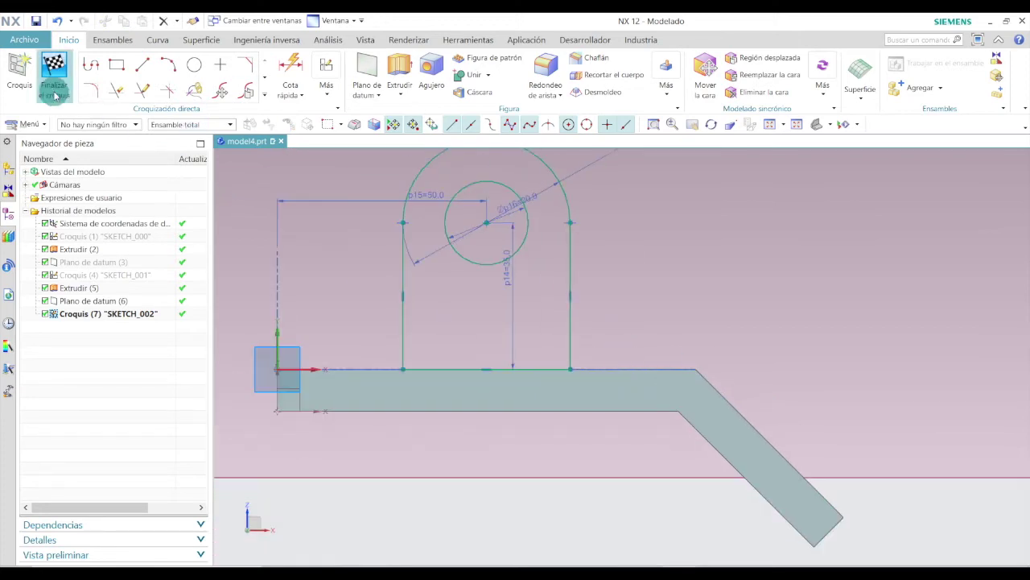
left_click(51, 84)
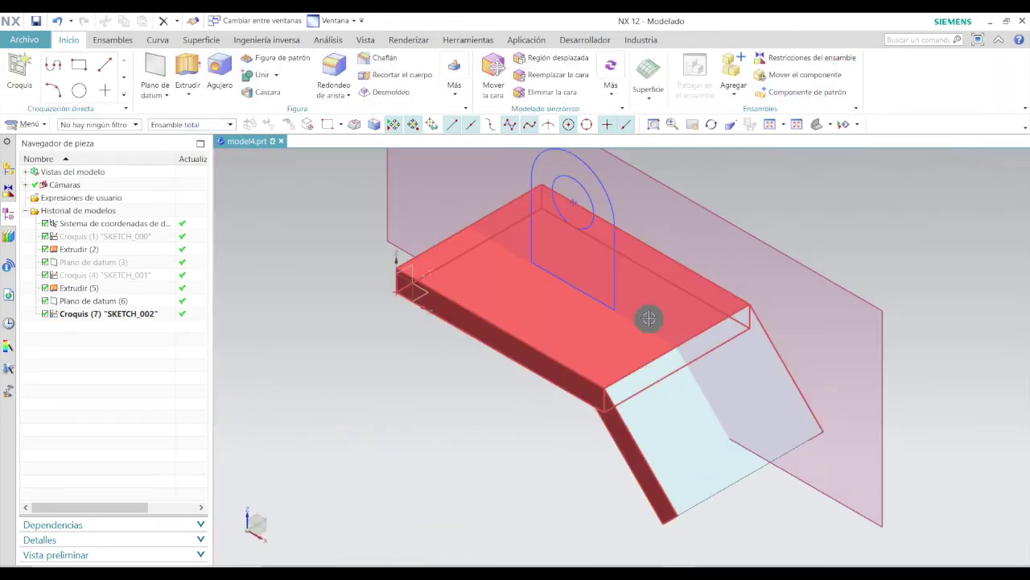
Extrude the holed lug profile with a symmetric value of 35 mm, united with the bracket body.
scroll(647, 242, "up", 3)
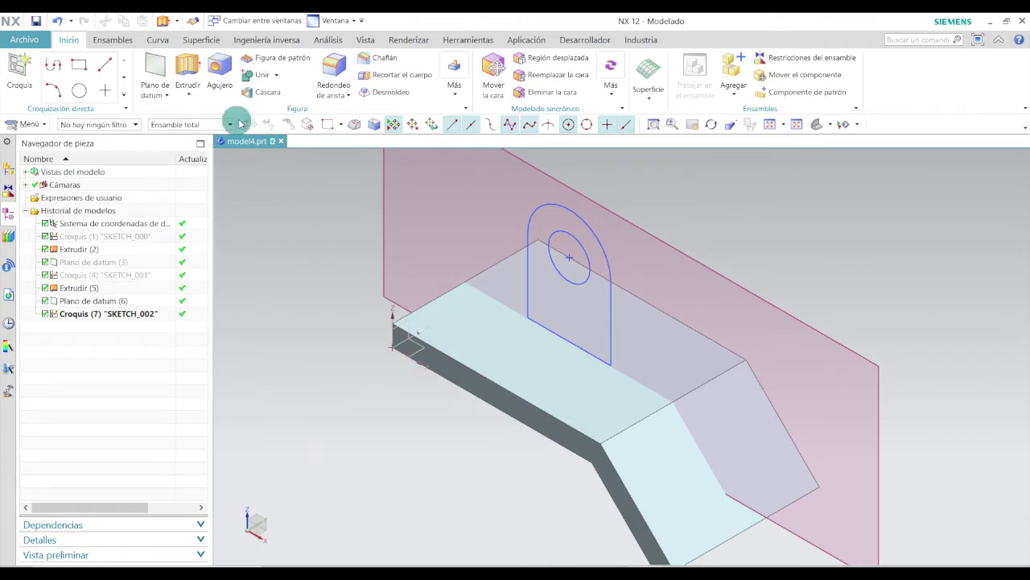
left_click(188, 69)
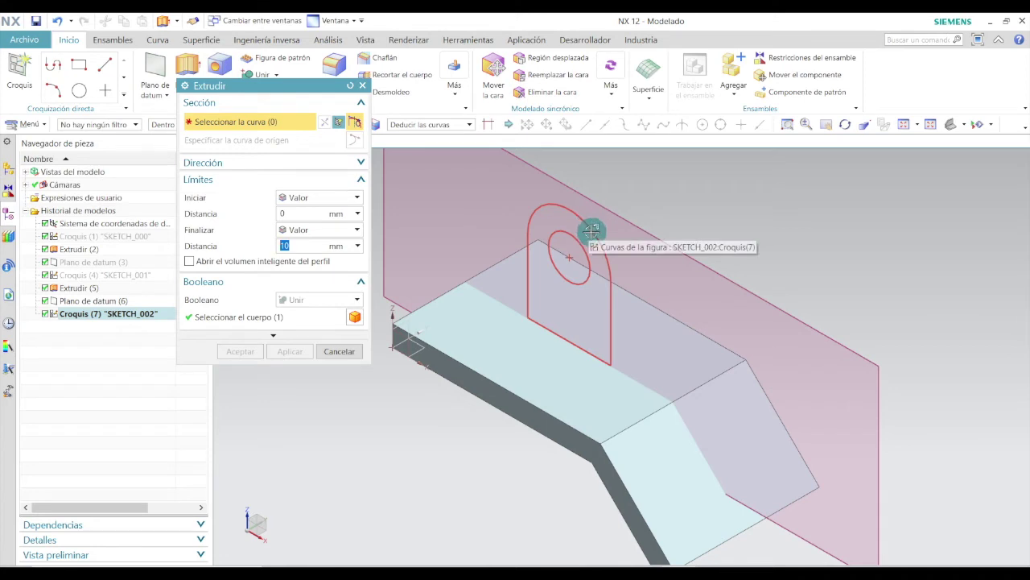
left_click(592, 230)
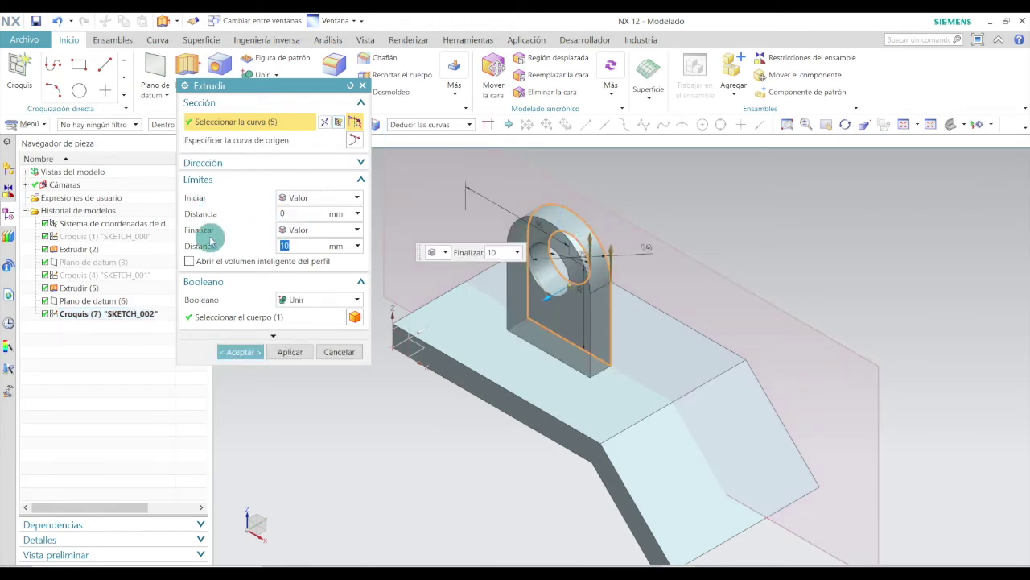
left_click(335, 229)
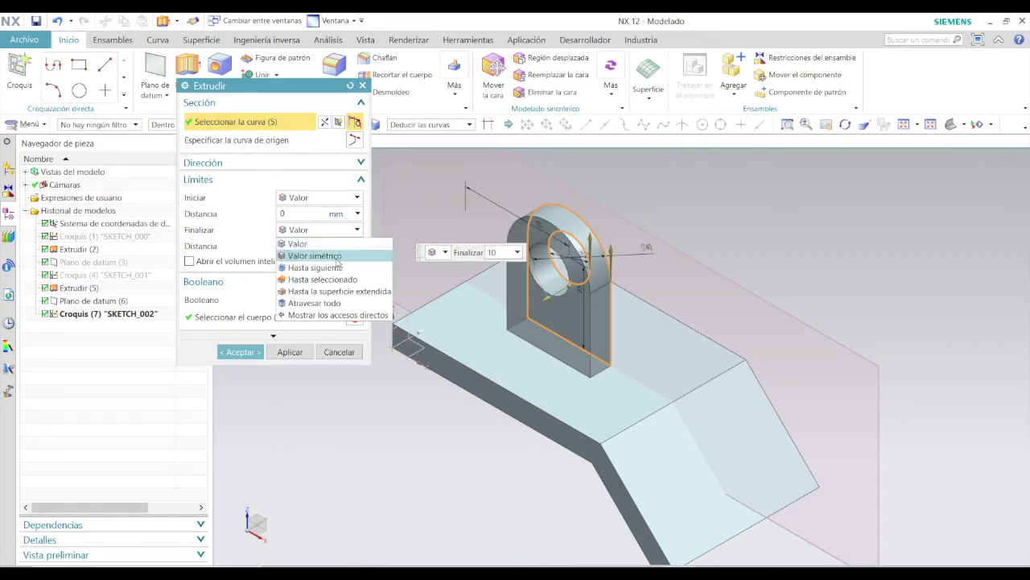
left_click(296, 256)
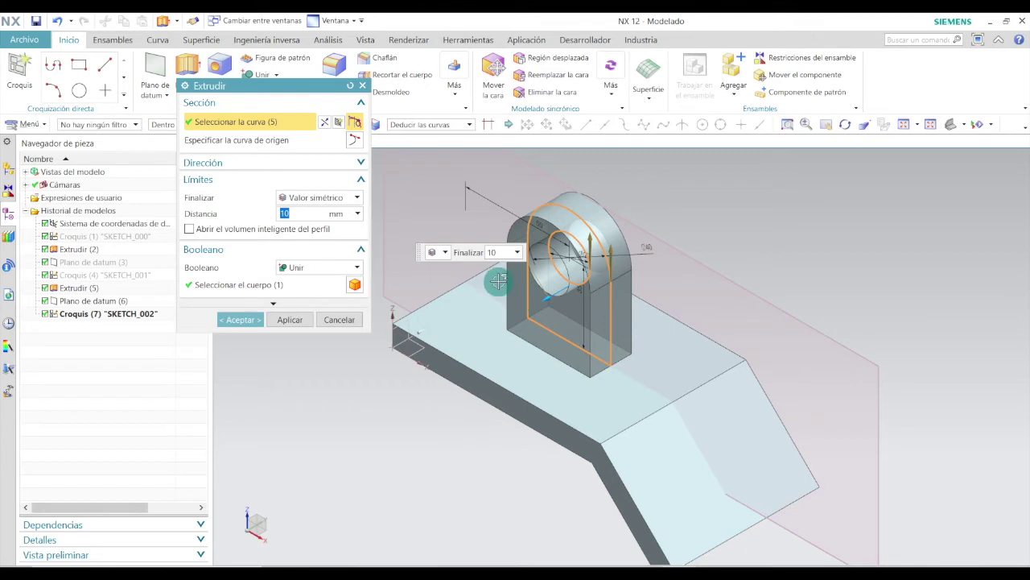
left_click(300, 216)
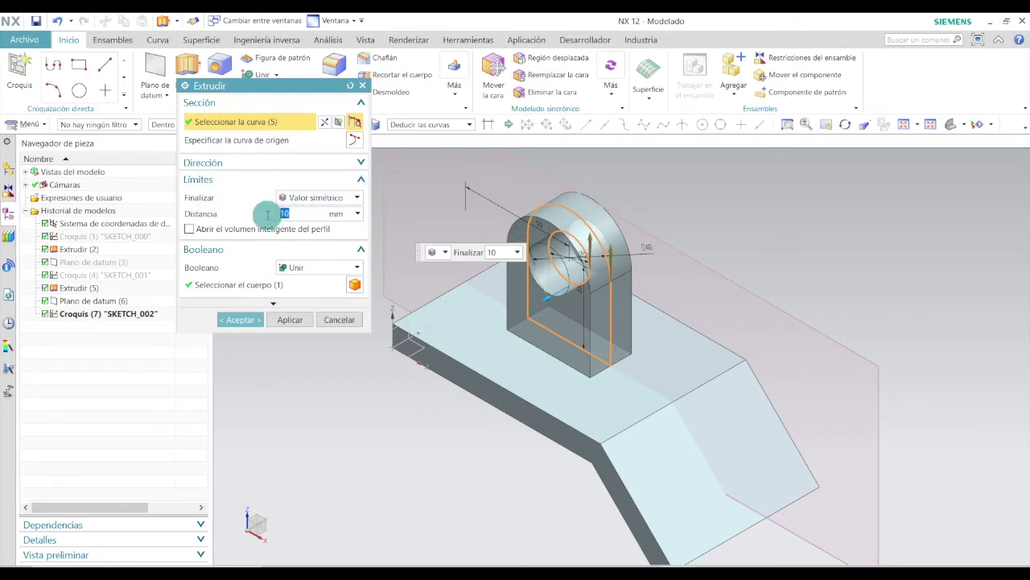
key("Return")
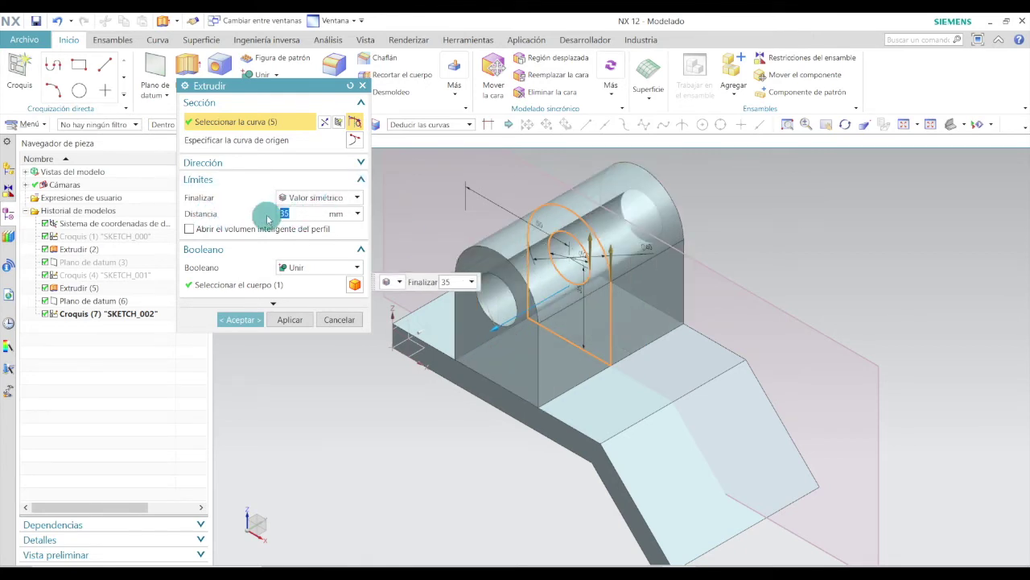
left_click(254, 316)
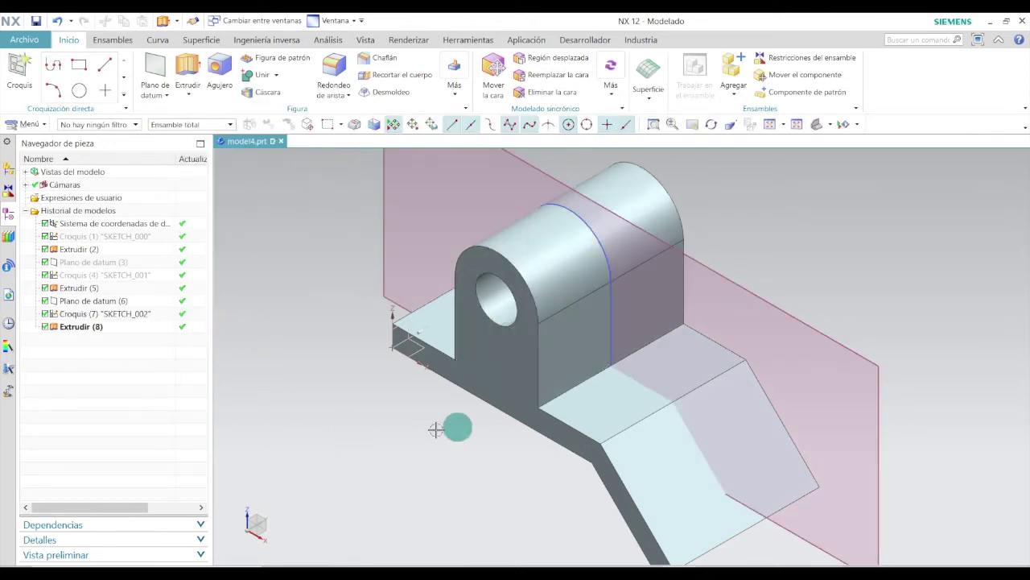
Hide the lug sketch SKETCH_002 and its datum plane (6), leaving only the solid bracket in view.
scroll(438, 461, "down", 2)
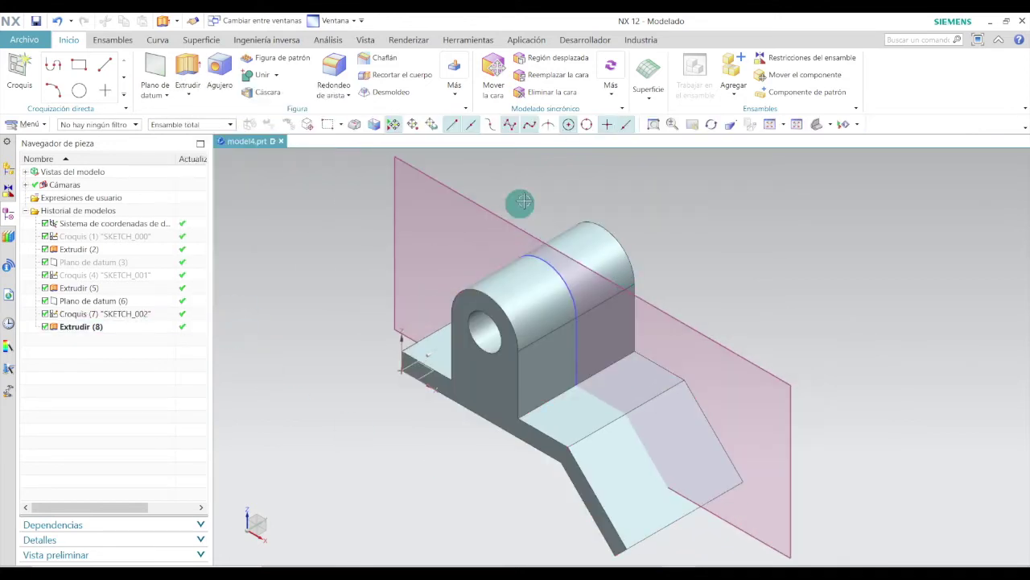
right_click(97, 318)
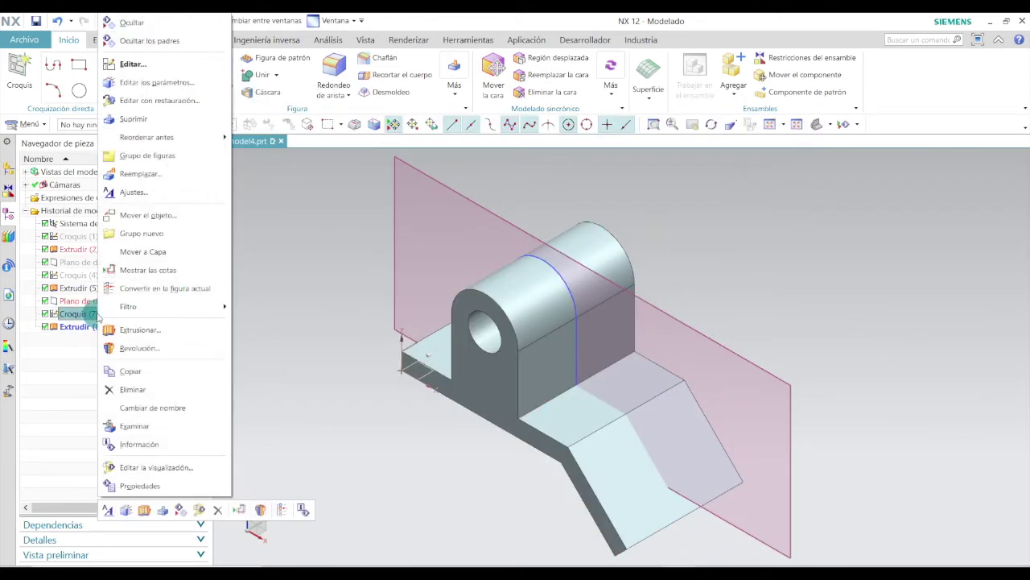
left_click(176, 23)
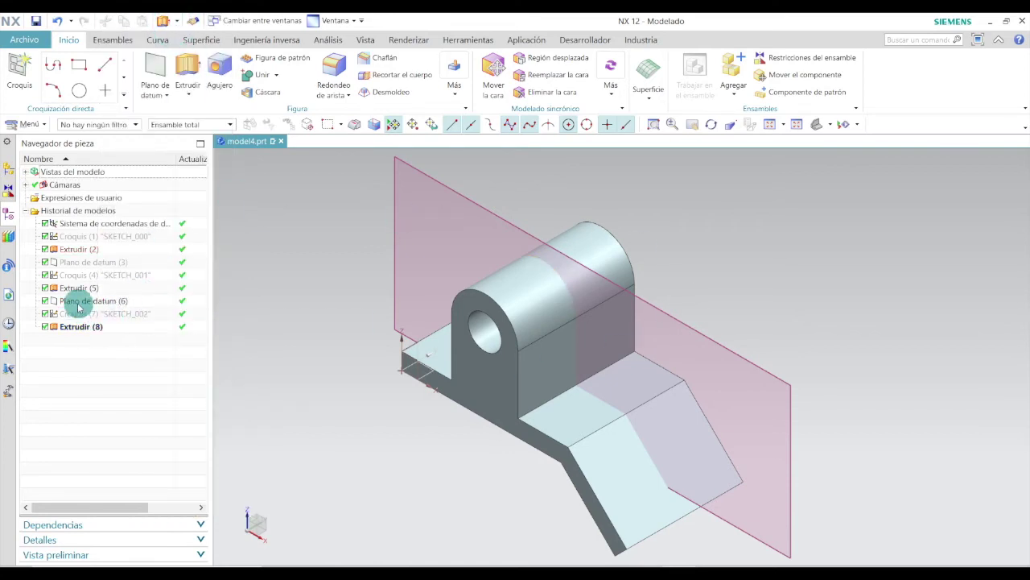
left_click(78, 302)
right_click(78, 302)
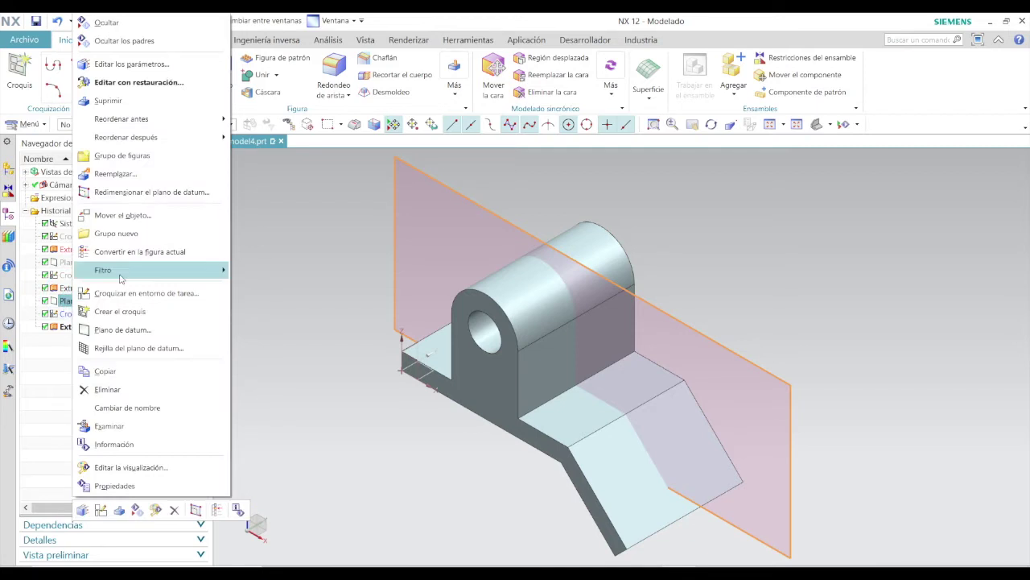
left_click(95, 23)
mouse_move(659, 302)
middle_mouse_down()
mouse_move(664, 273)
mouse_move(662, 299)
middle_mouse_up()
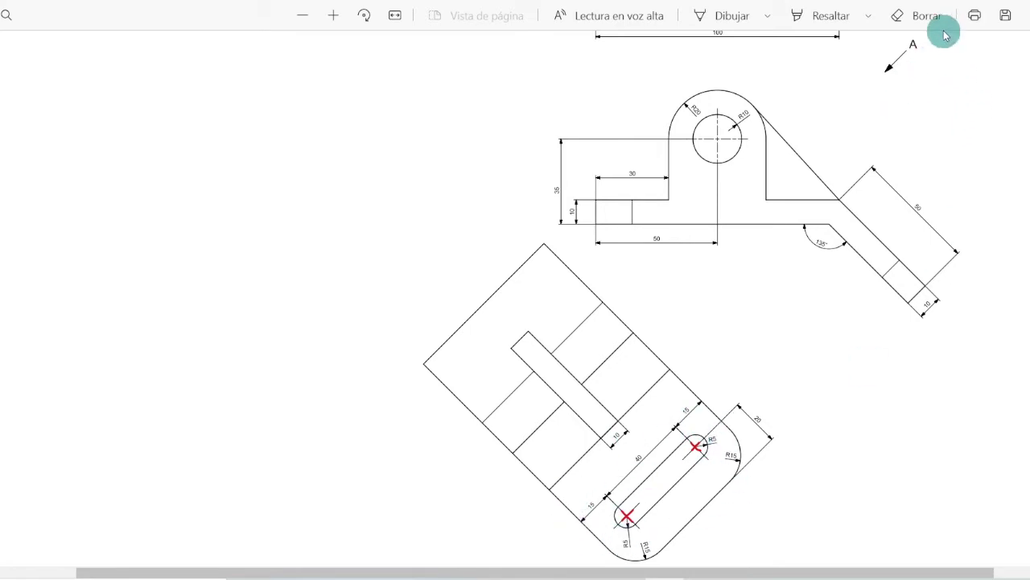
Switch to the technical drawing and examine View A for the slot and corner dimensions of the sloped flange.
scroll(677, 424, "up", 2, "ctrl")
scroll(677, 419, "down", 2)
scroll(677, 357, "down", 1, "ctrl")
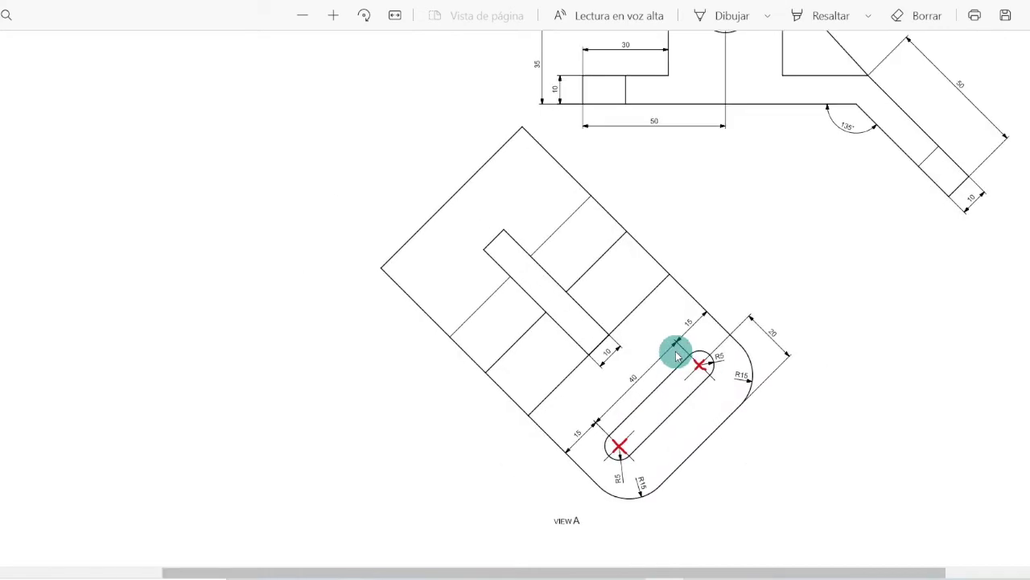
scroll(675, 355, "up", 2, "ctrl")
scroll(674, 347, "up", 2)
scroll(674, 345, "down", 4)
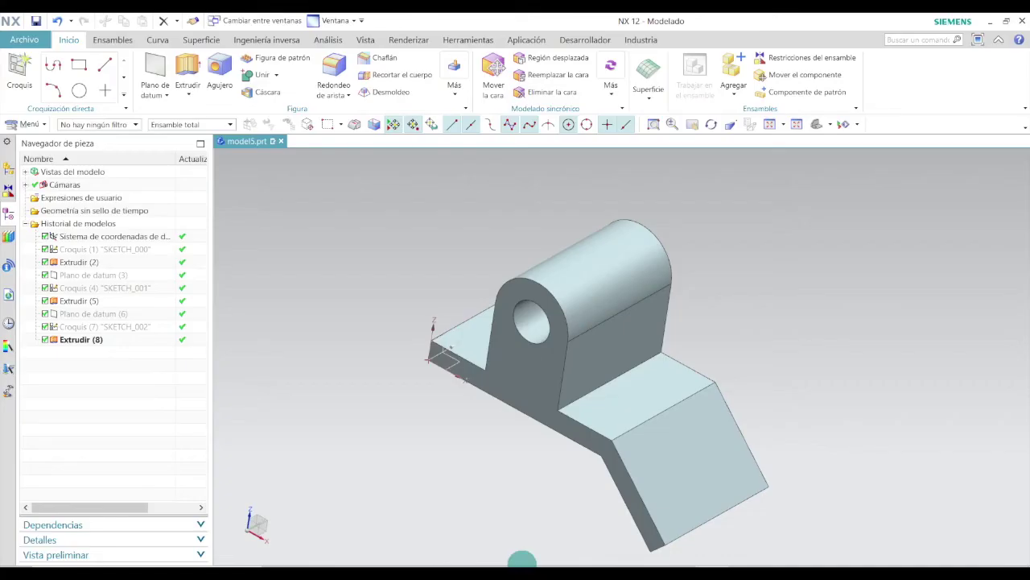
Create a new sketch on the outer face of the 45° flange.
left_click(702, 473)
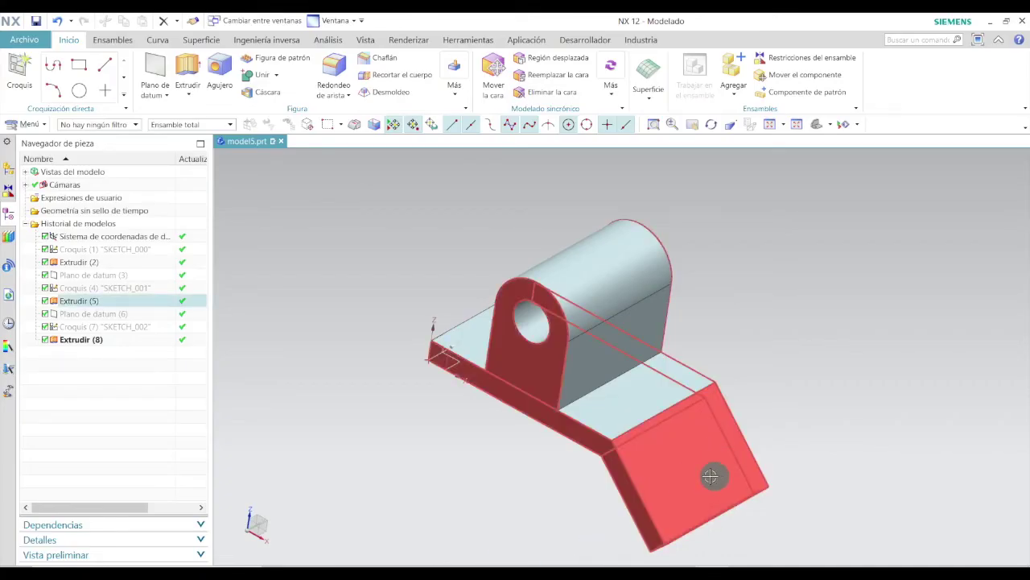
key("Escape")
left_click(19, 71)
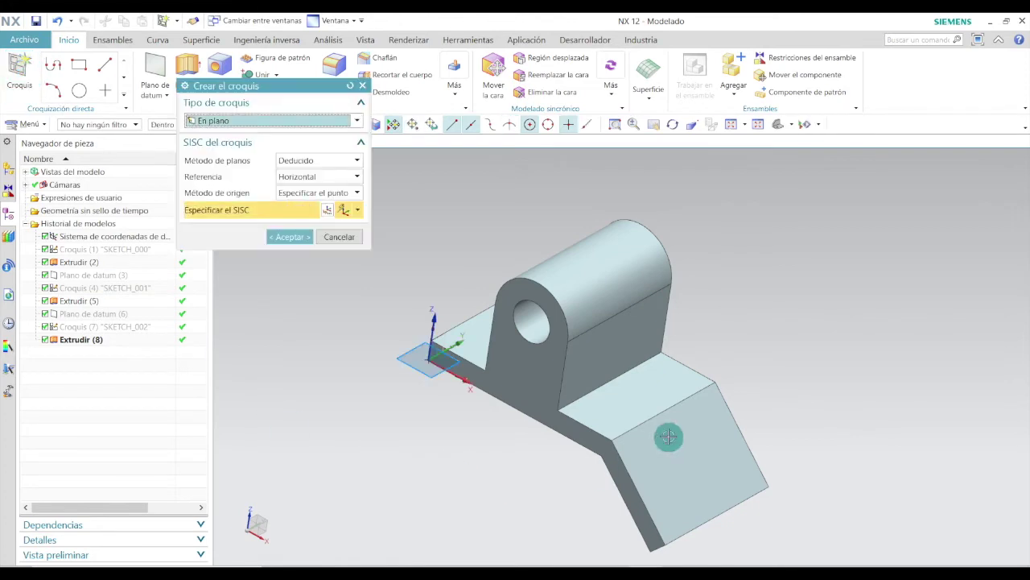
left_click(687, 455)
left_click(299, 239)
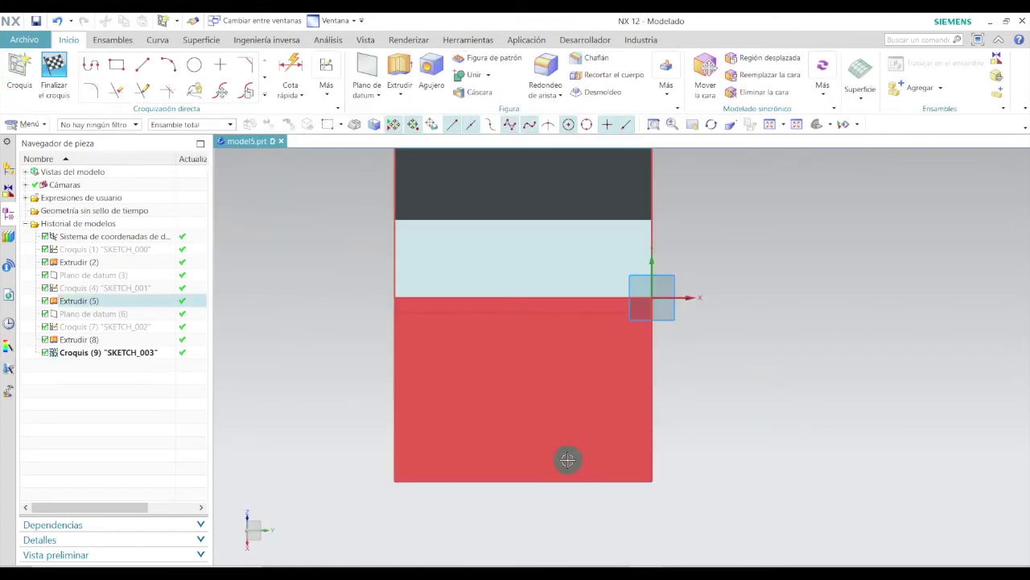
Draw a circle about 11.4 mm in diameter near the flange's lower left corner for one end of the slot.
scroll(550, 442, "up", 1)
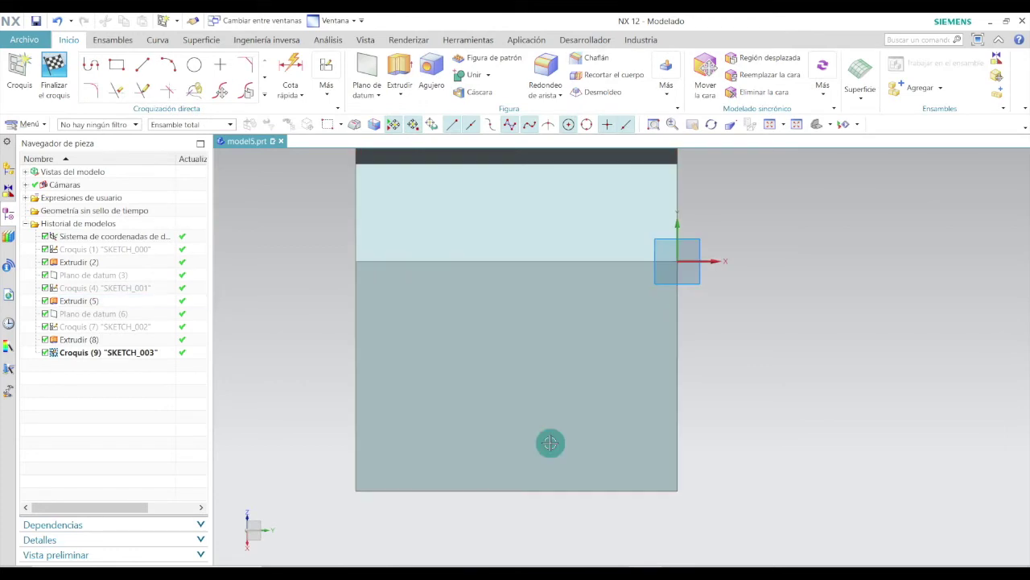
left_click(196, 65)
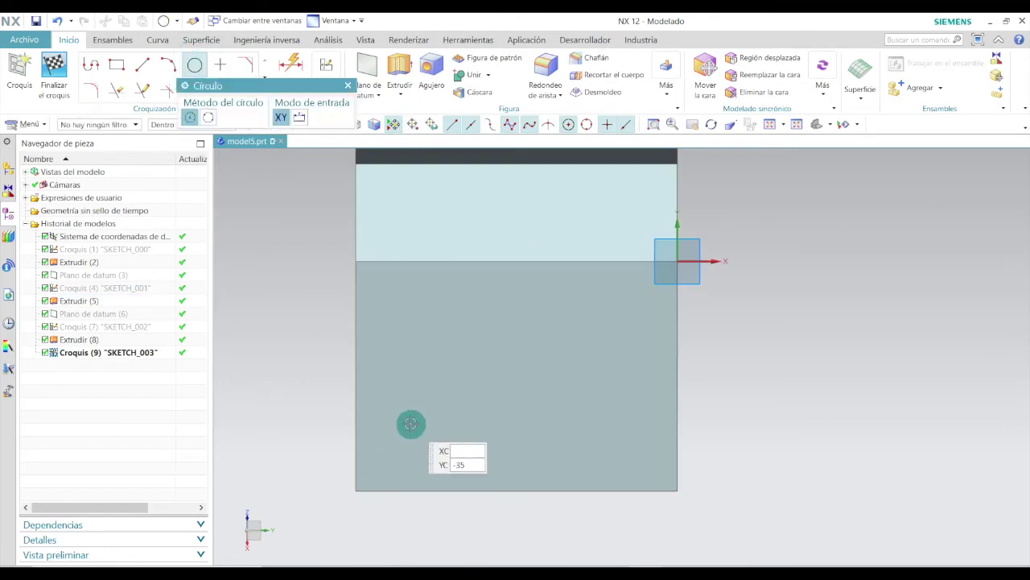
left_click(413, 439)
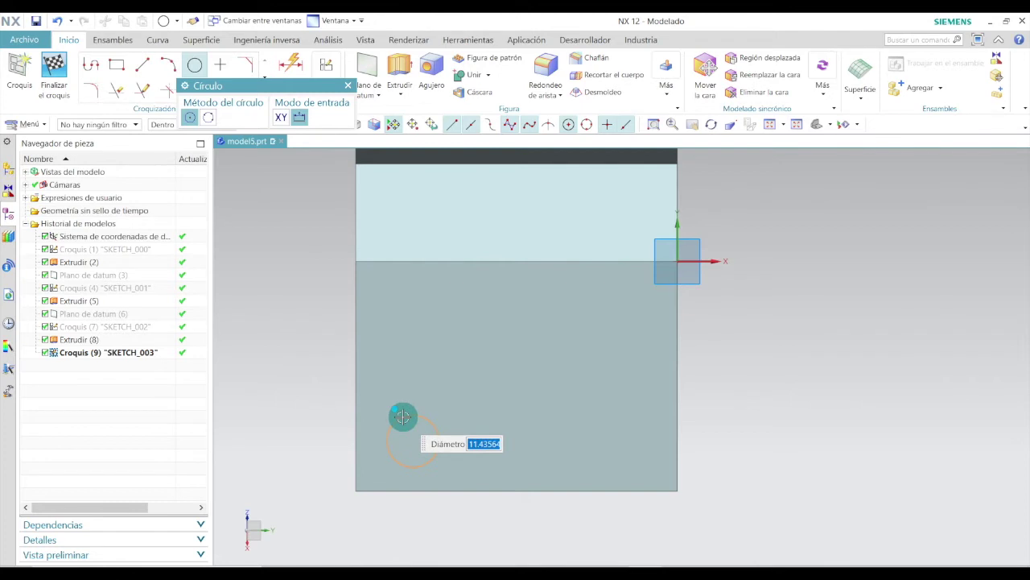
left_click(402, 415)
Draw a horizontal line about 40 mm long from the circle's centre across the flange.
left_click(141, 66)
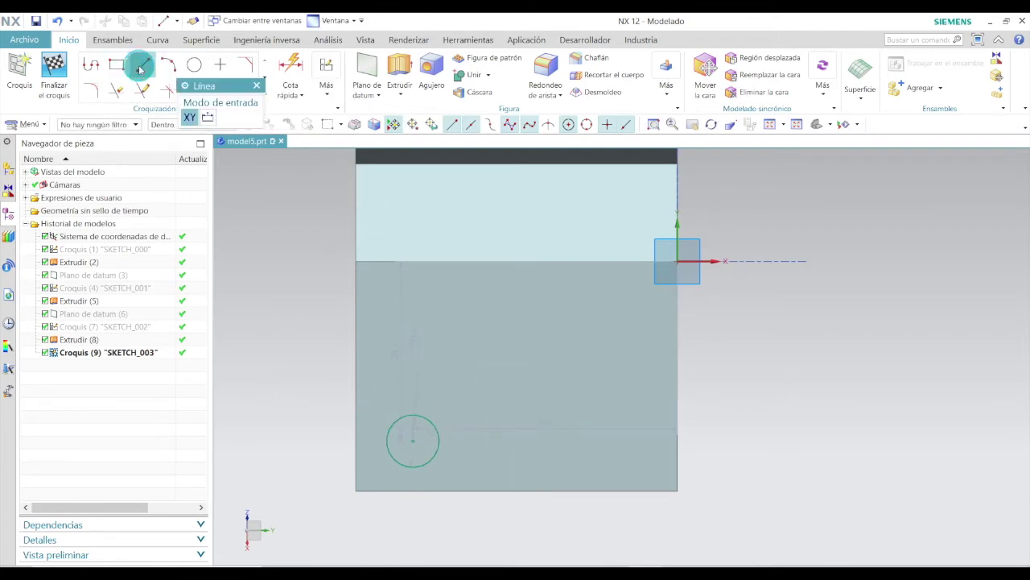
left_click(413, 441)
left_click(597, 440)
key("Escape")
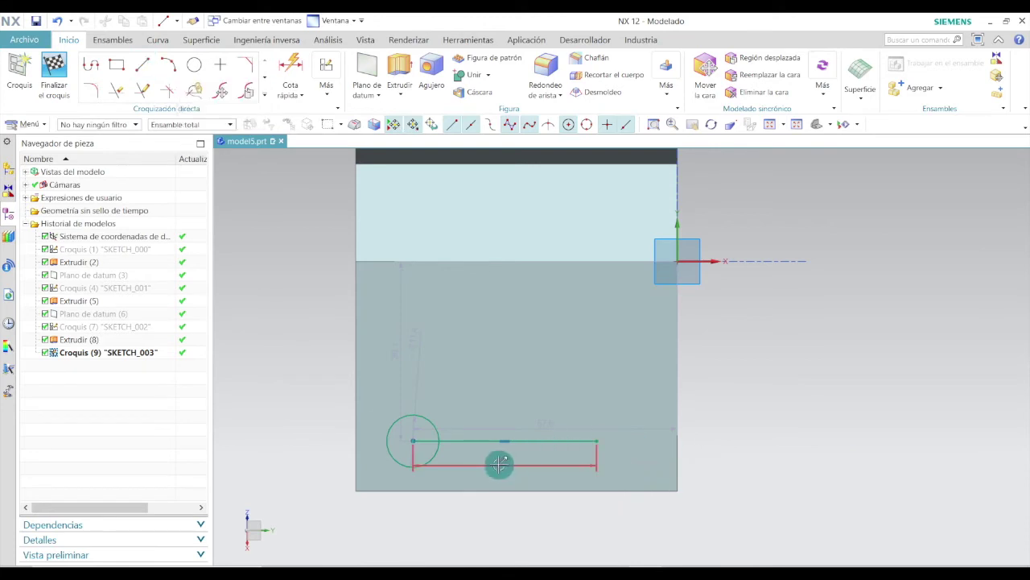
Draw a second circle about 10 mm in diameter centred on the free end of the horizontal line.
left_click(194, 65)
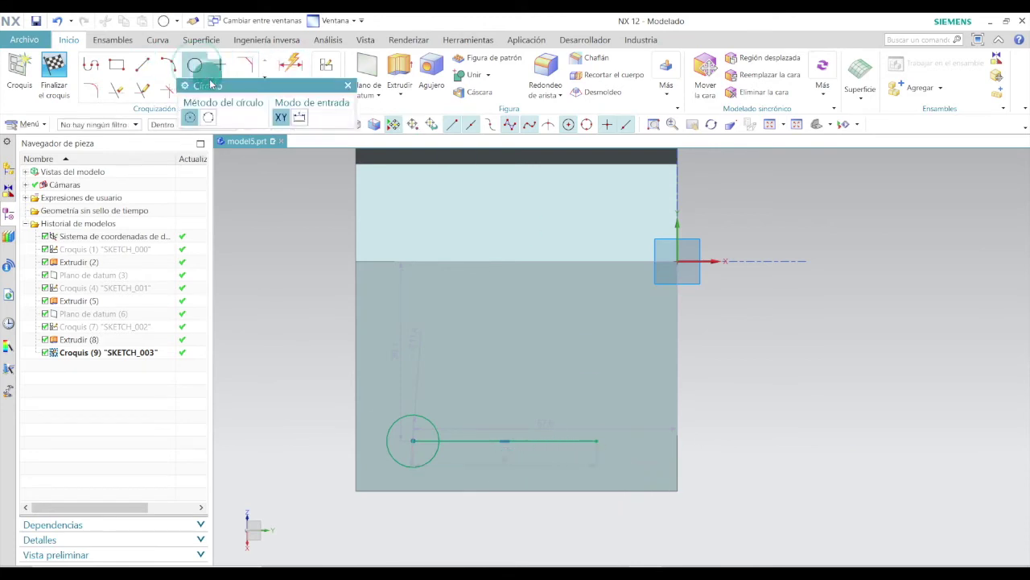
scroll(580, 465, "up", 2)
left_click(612, 419)
left_click(647, 391)
key("Escape")
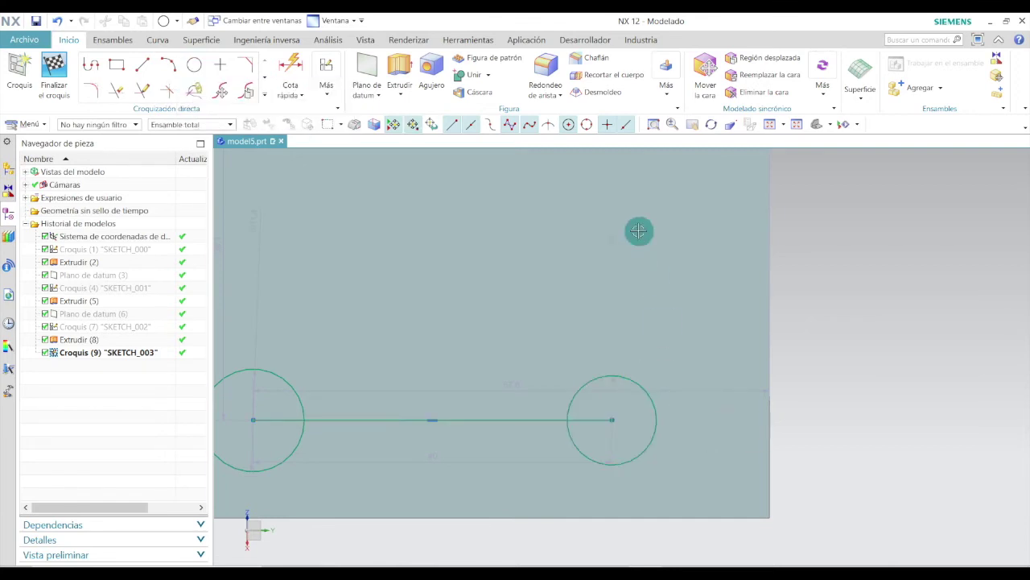
Move the second circle's diameter dimension closer to the circle.
left_click_drag(616, 241, 624, 328)
scroll(615, 384, "up", 3)
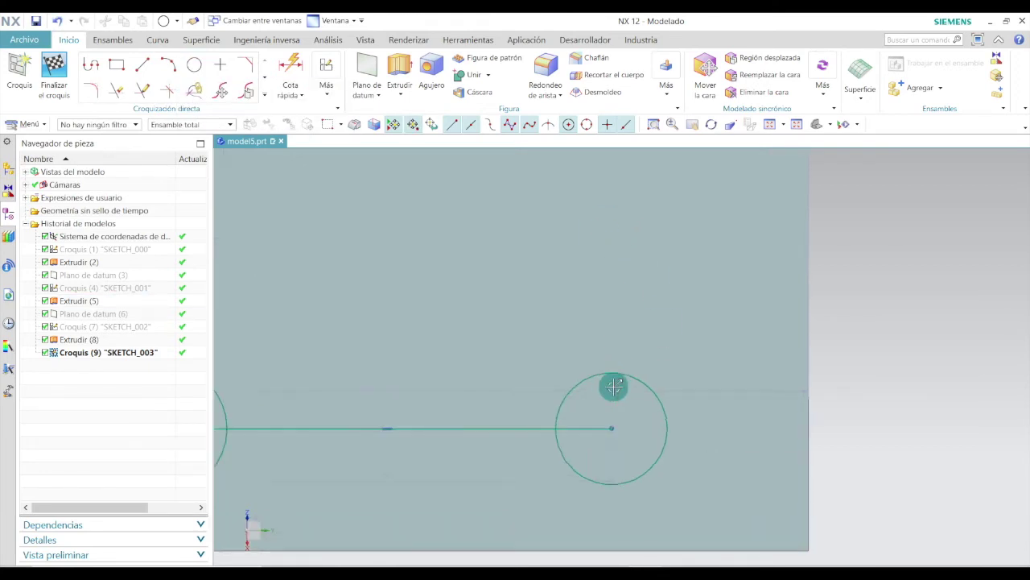
left_click(646, 427)
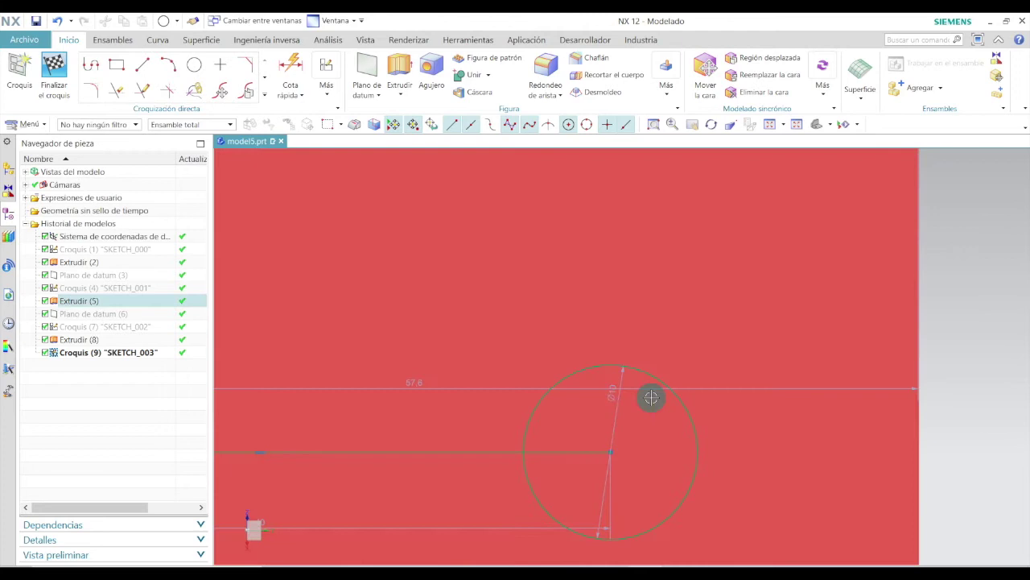
Set the diameters of both slot-end circles to 10 mm.
double_click(613, 392)
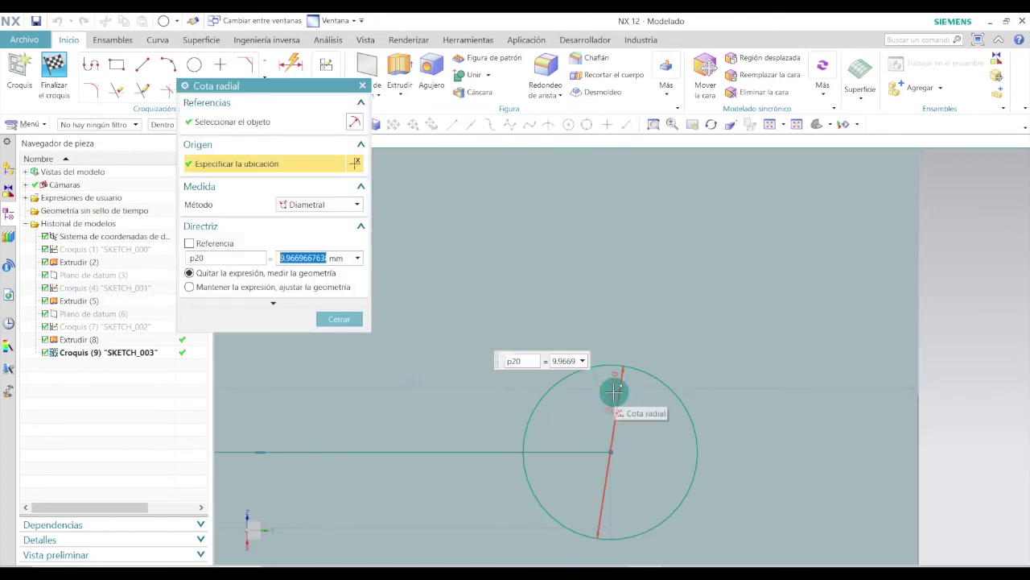
type("10")
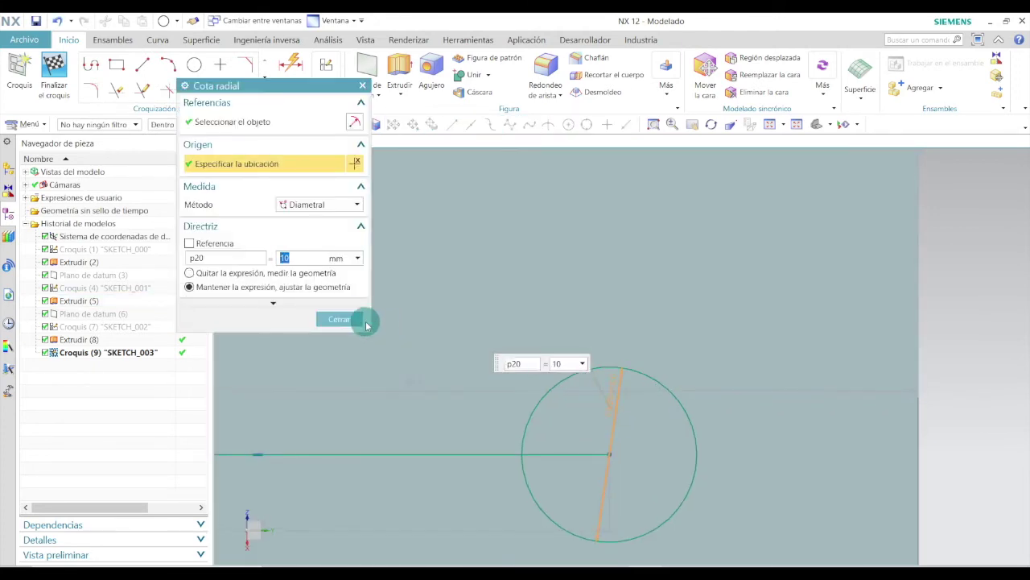
left_click(339, 318)
scroll(624, 373, "down", 3)
scroll(624, 374, "up", 3)
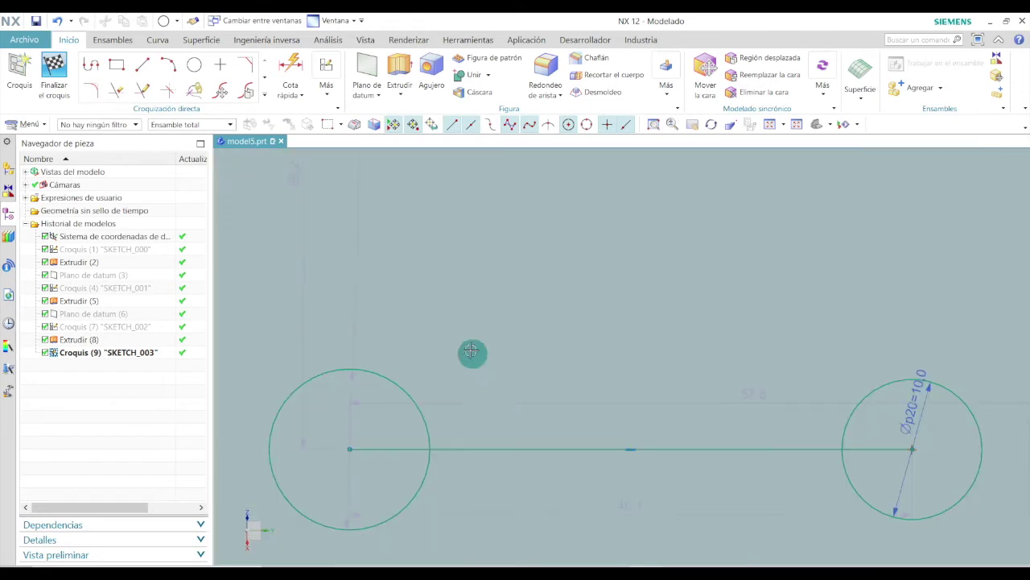
left_click(351, 407)
key("Return")
left_click(361, 323)
scroll(575, 295, "down", 2)
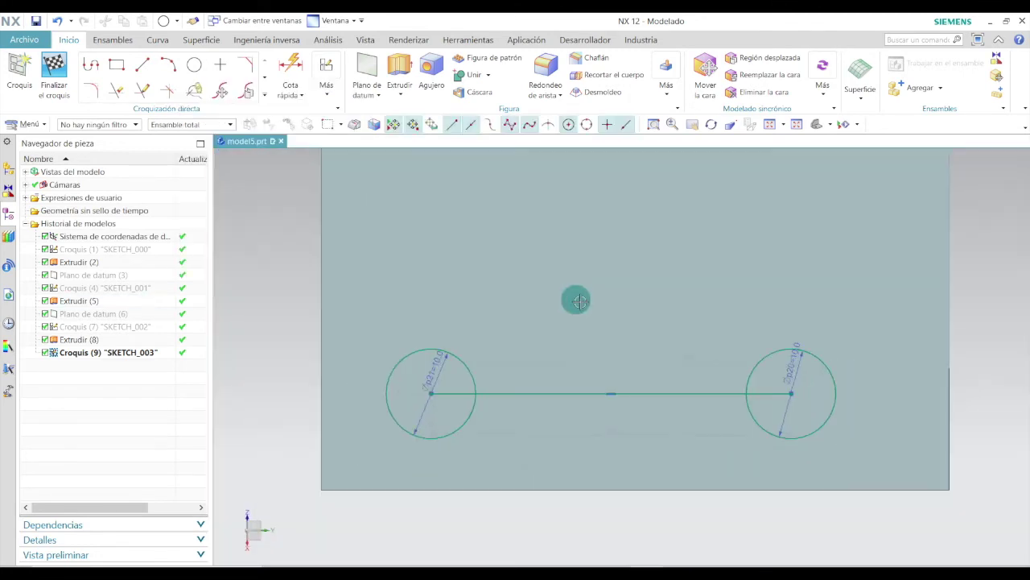
Dimension the right-hand circle's centre 15 mm from the flange's right edge.
left_click(286, 64)
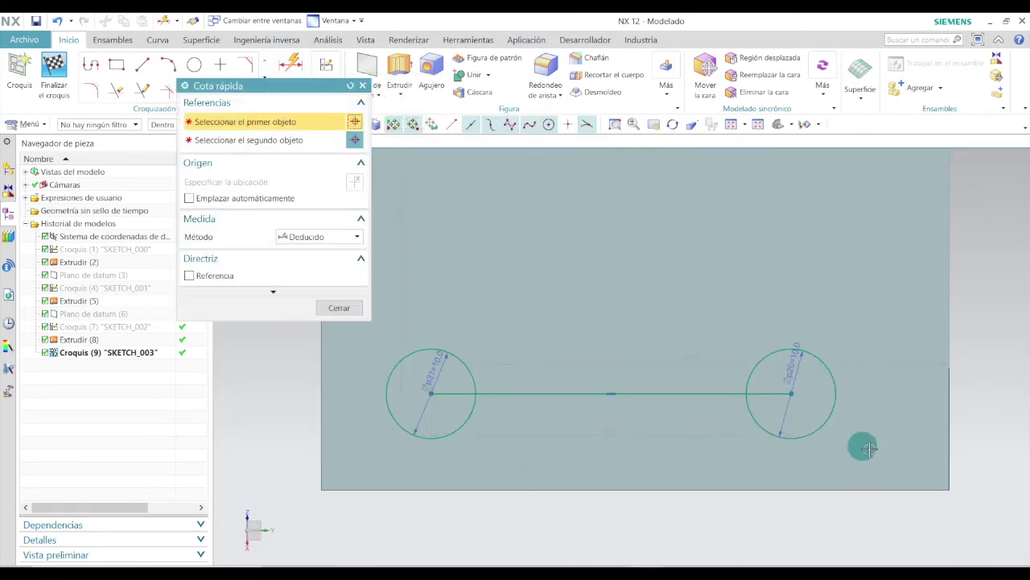
left_click(792, 392)
left_click(954, 402)
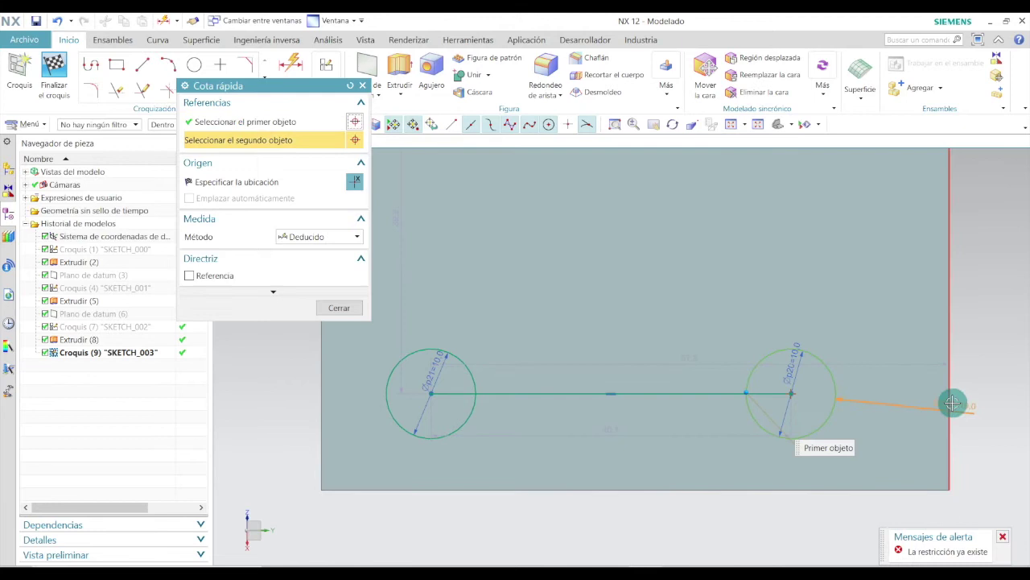
left_click(949, 396)
left_click(891, 350)
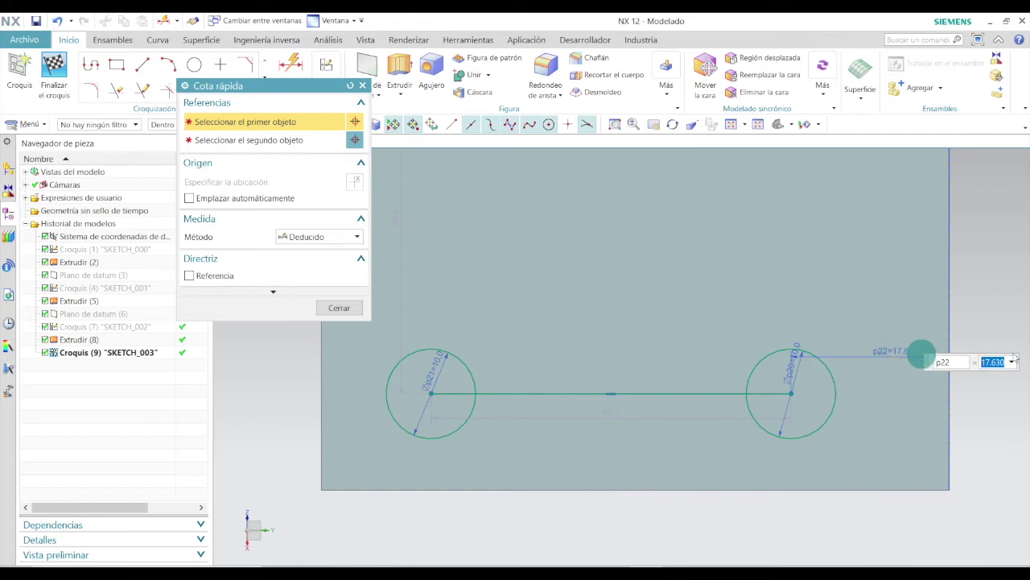
key("Return")
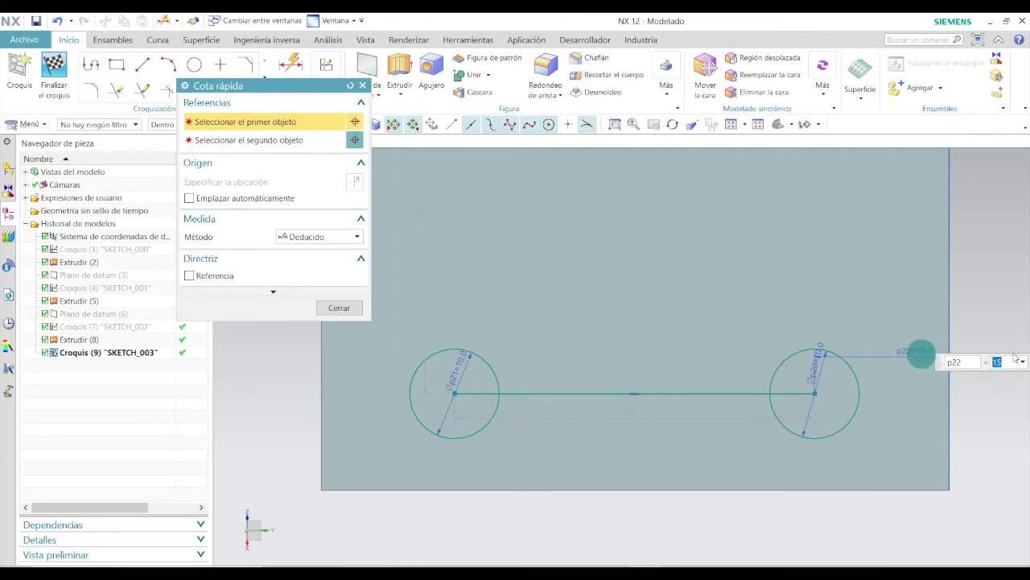
left_click(339, 308)
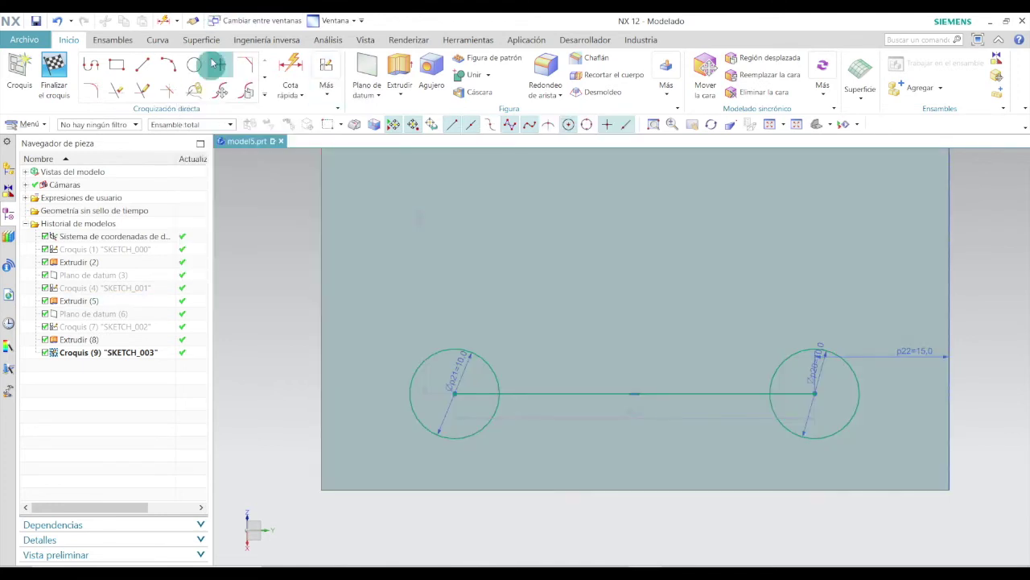
Dimension the left-hand circle's centre from the flange's left edge and set the distance to 15 mm.
left_click(288, 64)
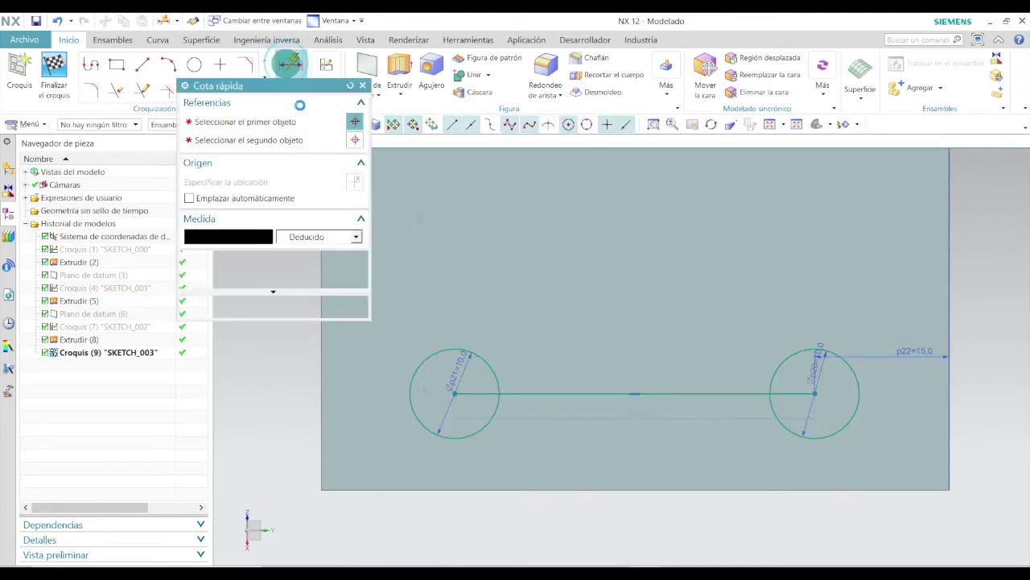
left_click(455, 392)
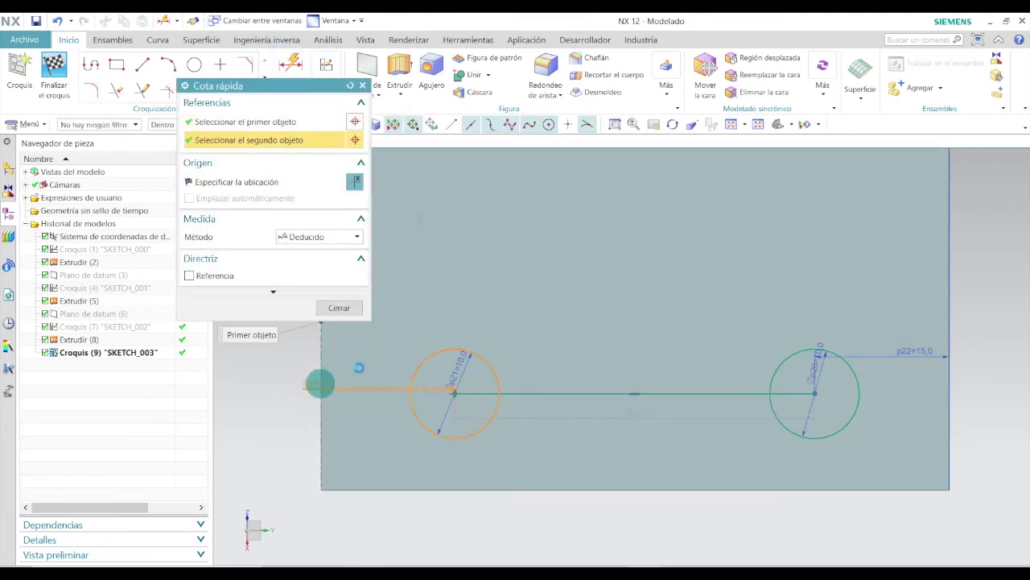
left_click(319, 383)
left_click(373, 351)
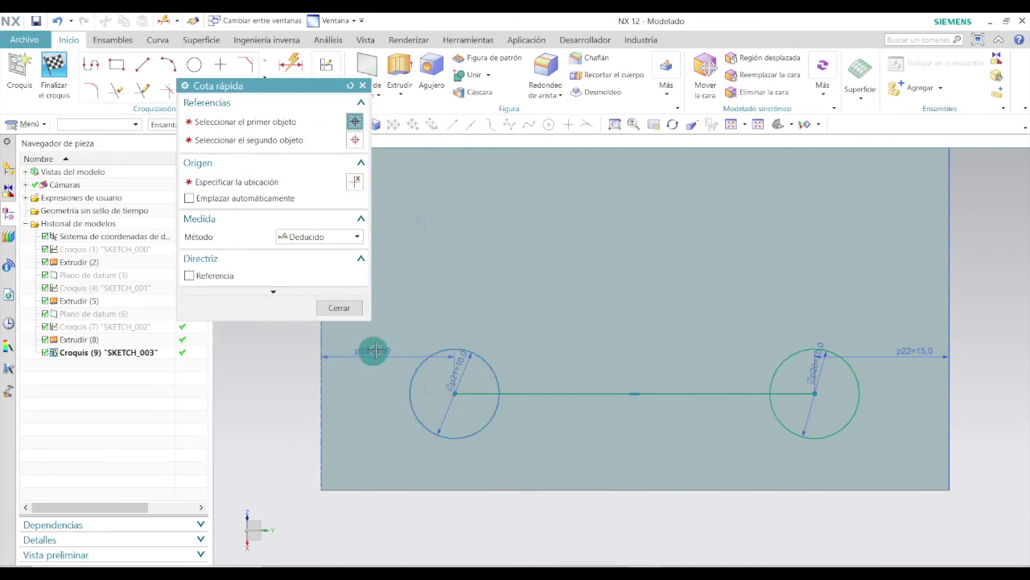
left_click(339, 309)
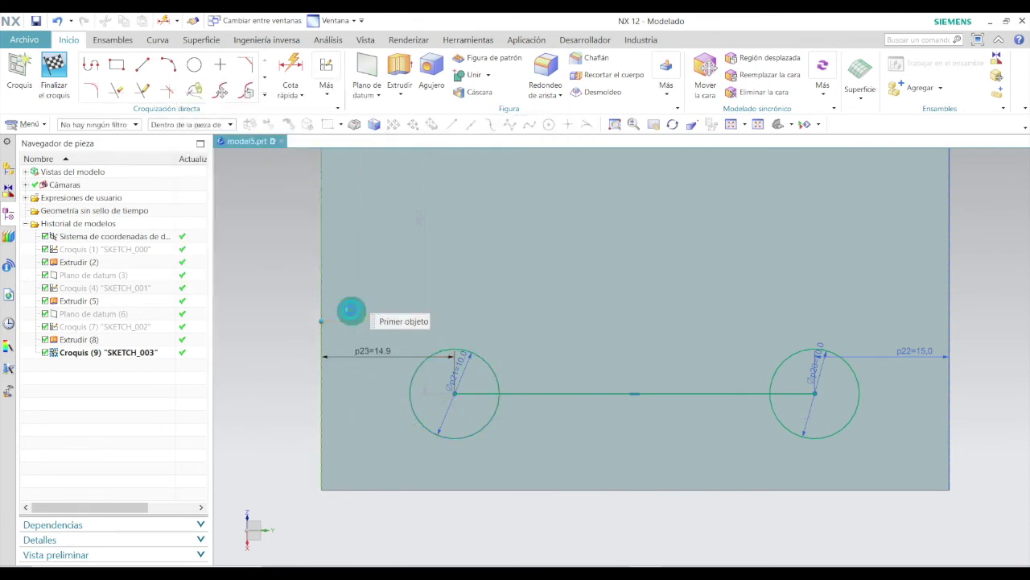
double_click(380, 349)
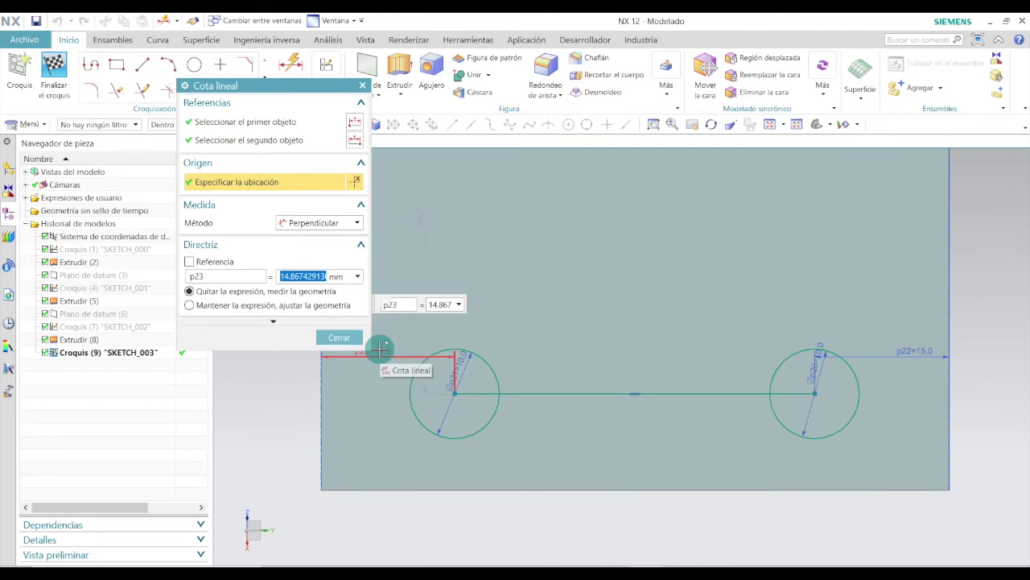
key("Return")
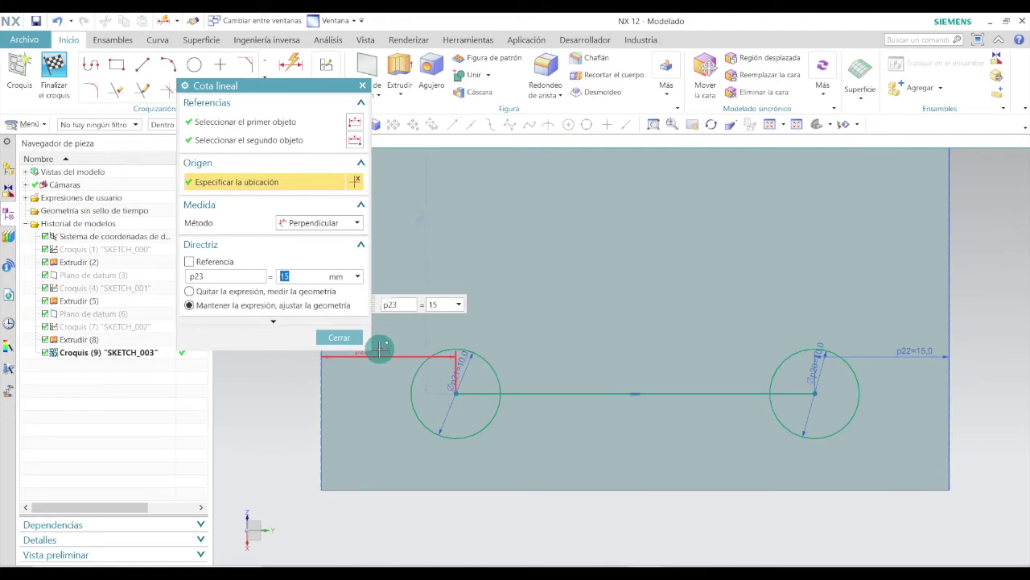
left_click(352, 341)
Dimension the left-hand circle's centre 20 mm above the flange's lower edge.
scroll(555, 387, "up", 2)
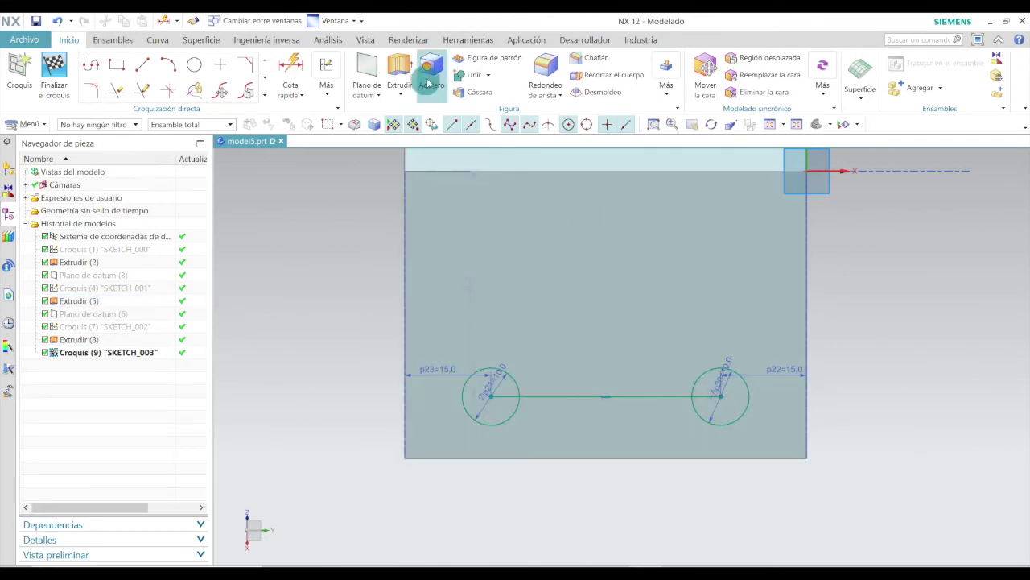
left_click(298, 64)
scroll(460, 409, "down", 2)
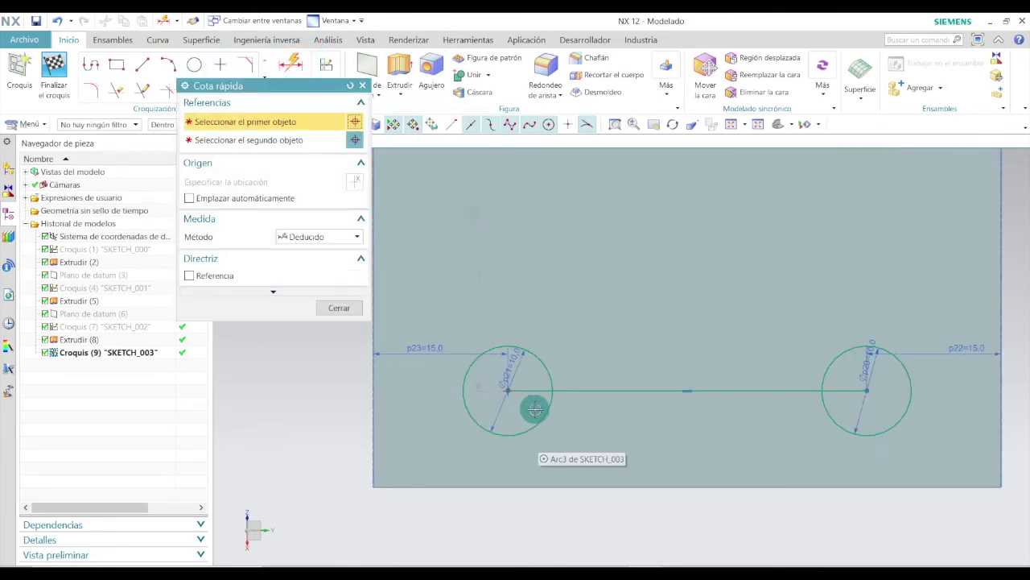
left_click(508, 391)
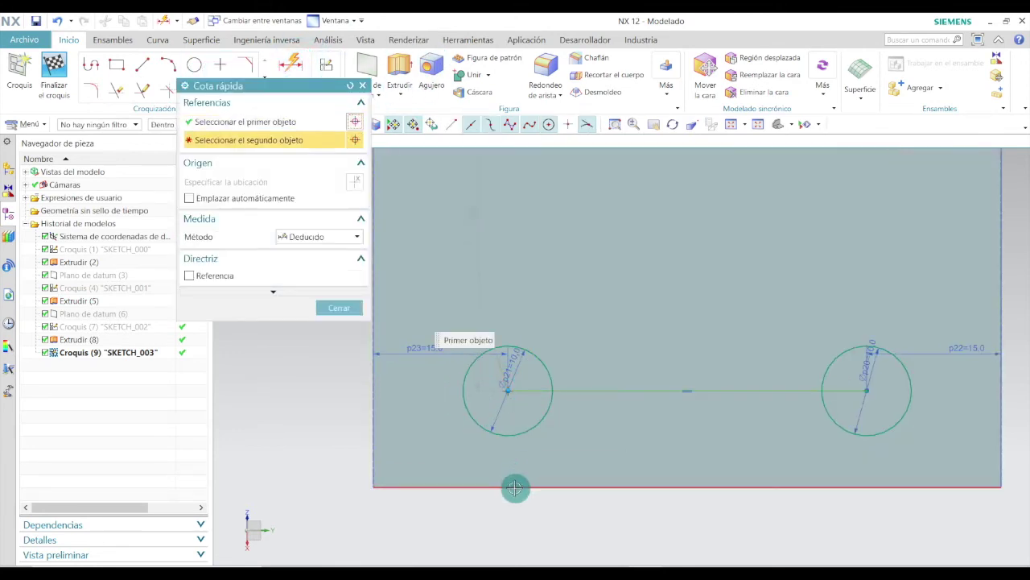
left_click(516, 486)
left_click(531, 451)
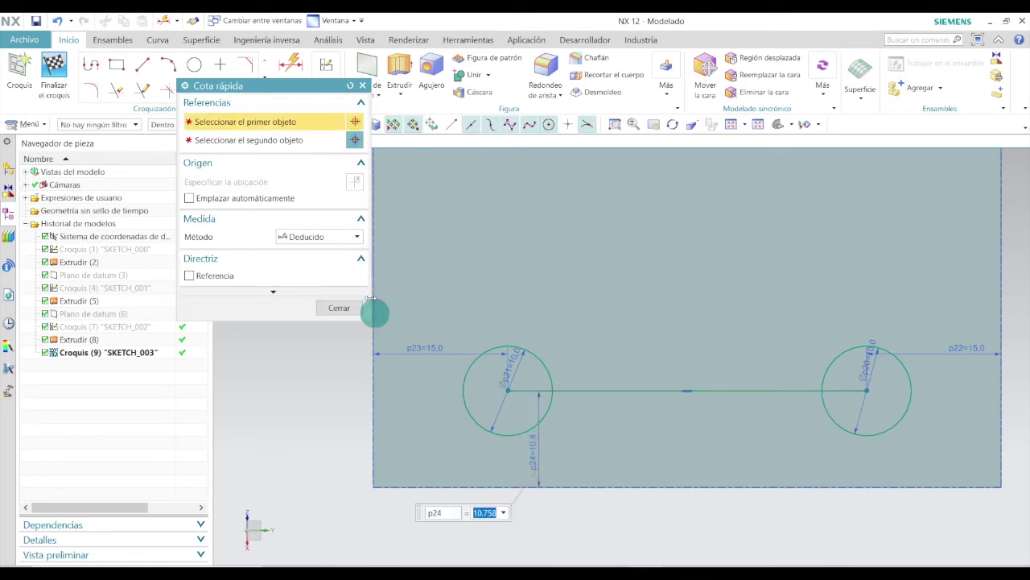
key("Return")
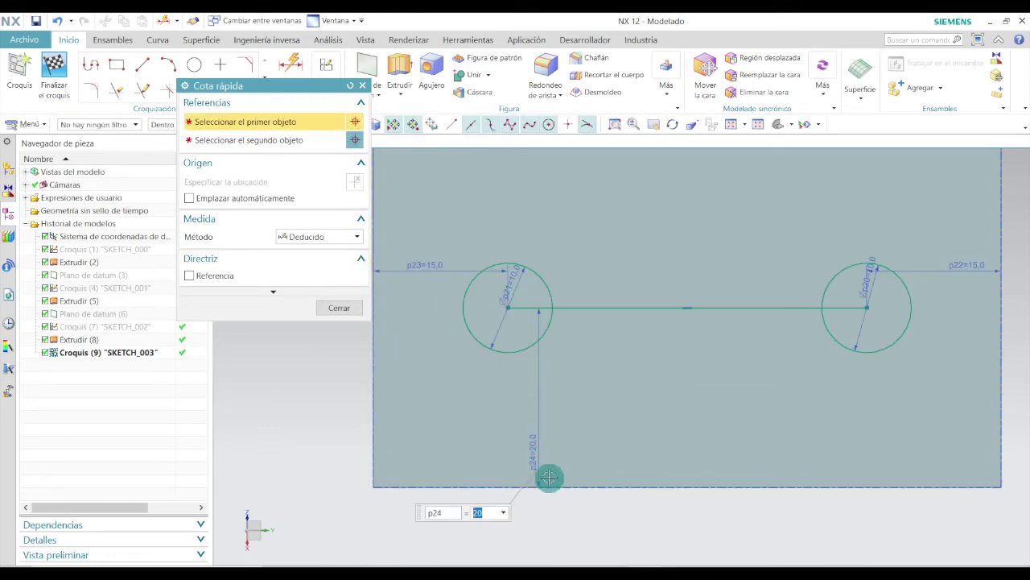
left_click(351, 316)
Draw a horizontal line joining the uppermost points of the two circles as the slot's upper side.
scroll(633, 301, "down", 2)
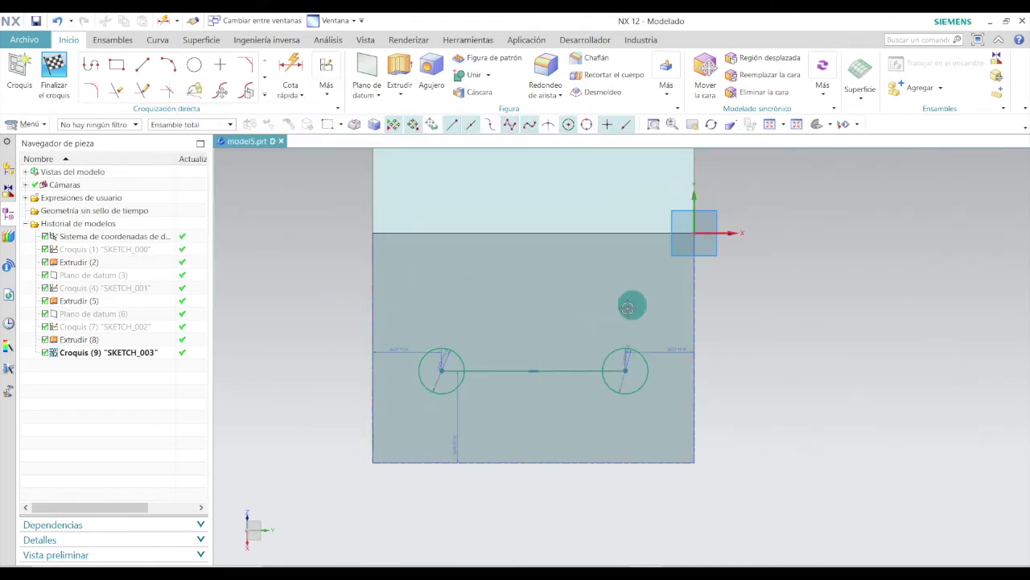
left_click(143, 64)
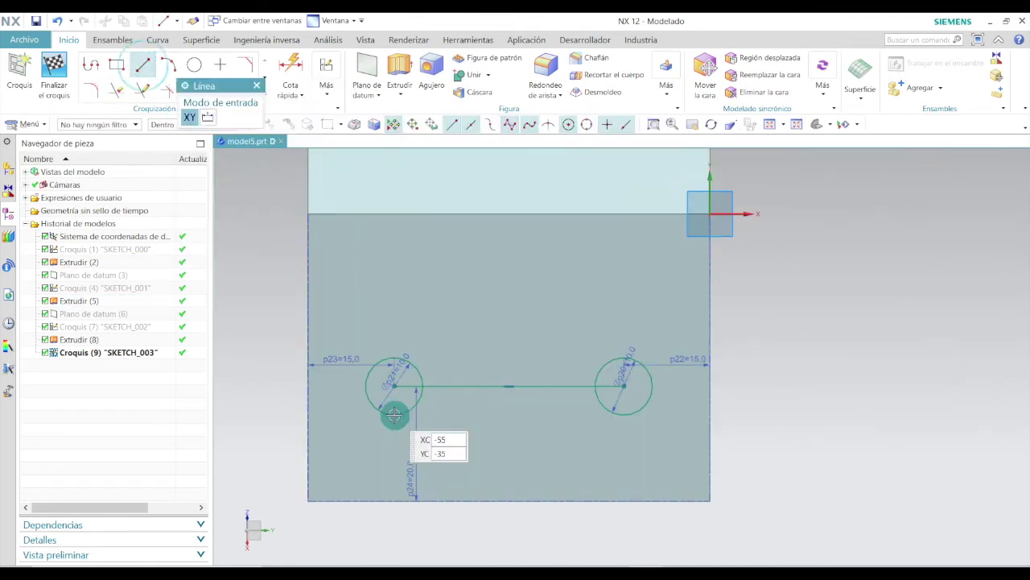
scroll(395, 416, "up", 2)
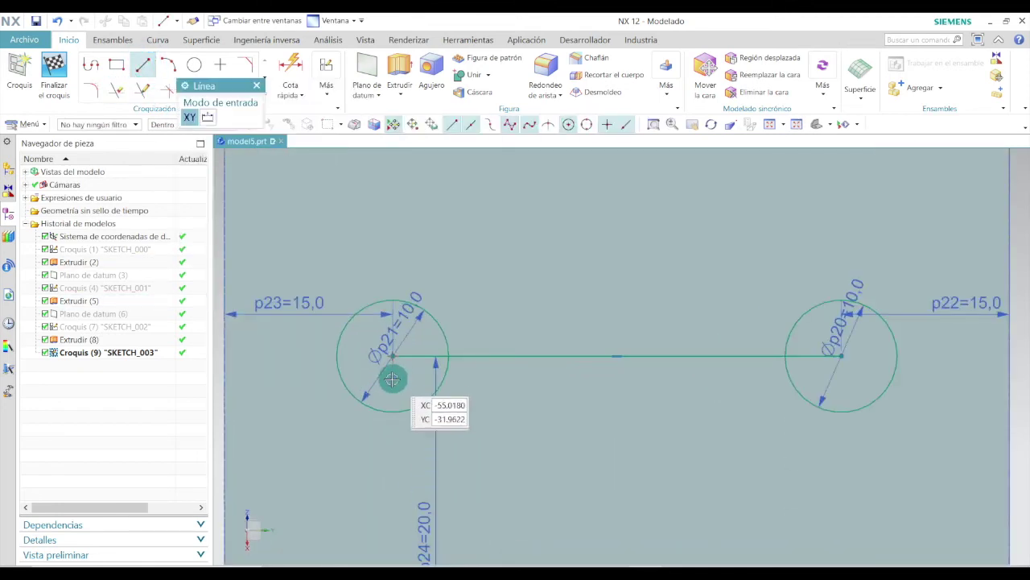
left_click(393, 298)
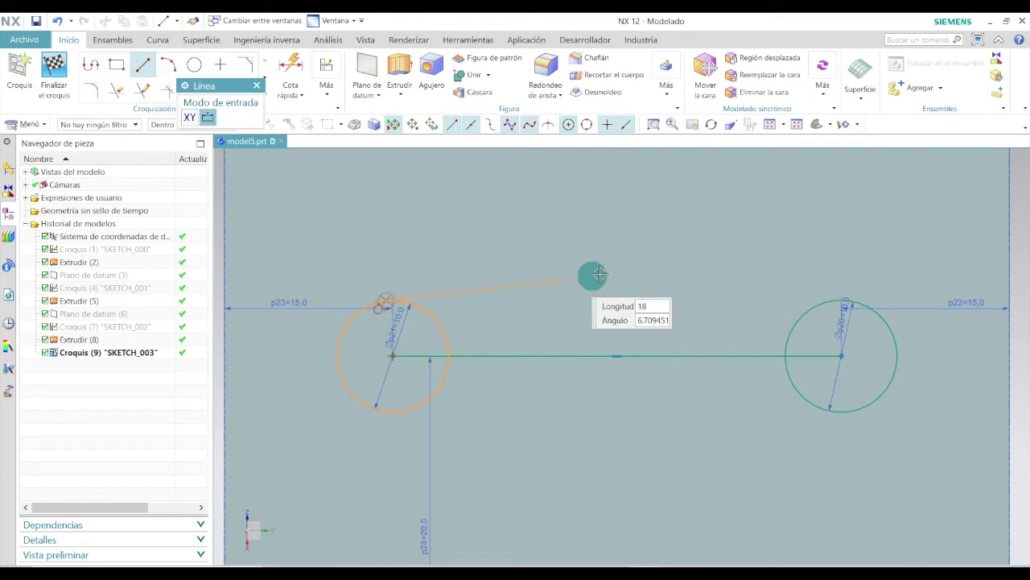
left_click(842, 298)
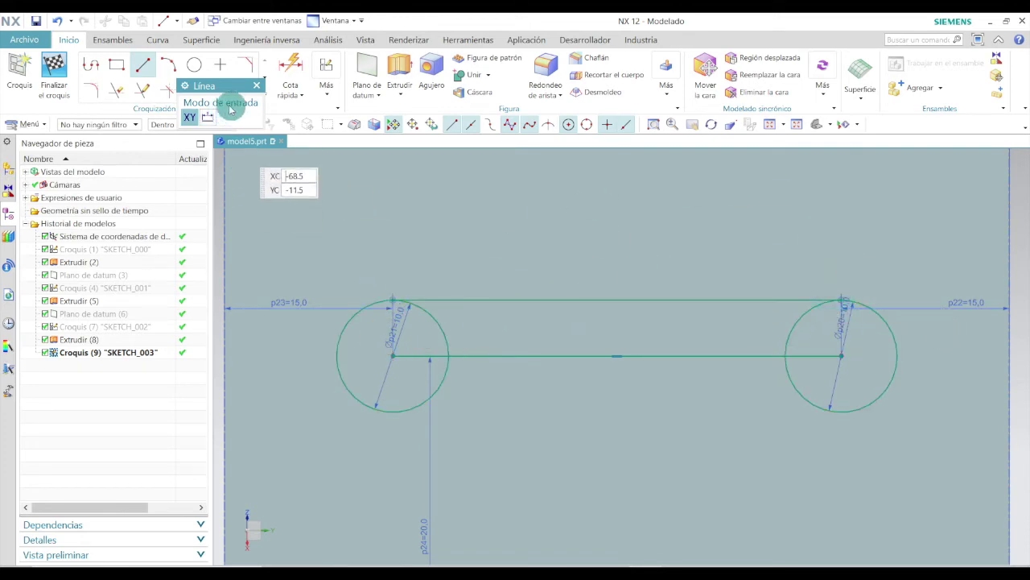
left_click(258, 85)
Draw a horizontal line joining the lowest points of the two circles as the slot's lower side.
left_click(143, 66)
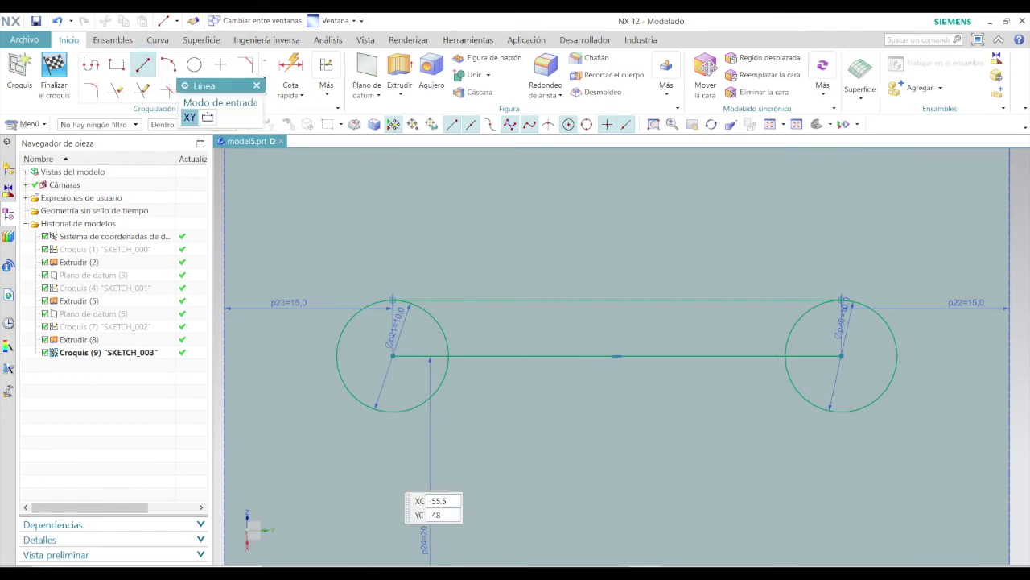
left_click(391, 413)
left_click(837, 415)
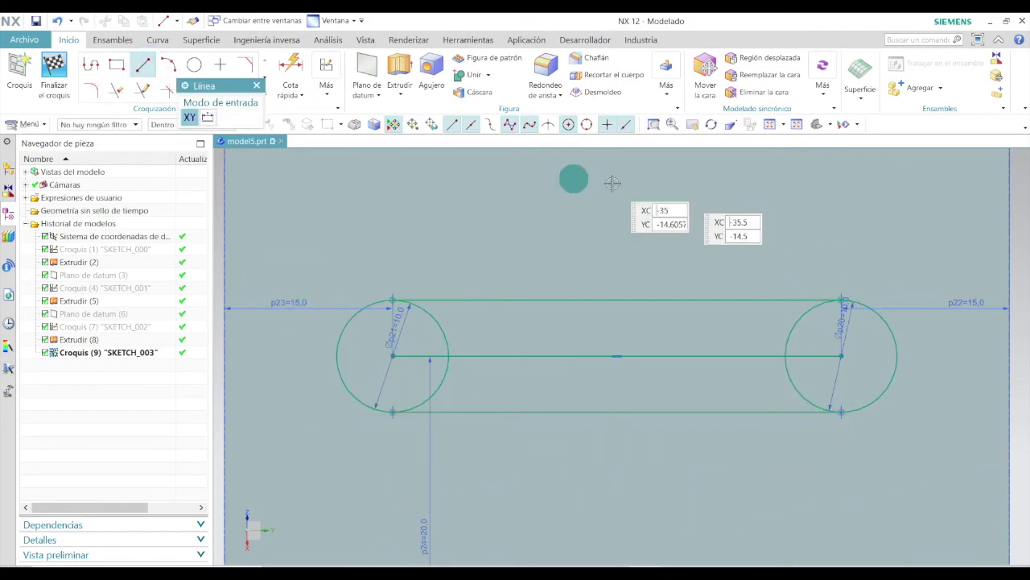
left_click(258, 86)
scroll(505, 256, "down", 2)
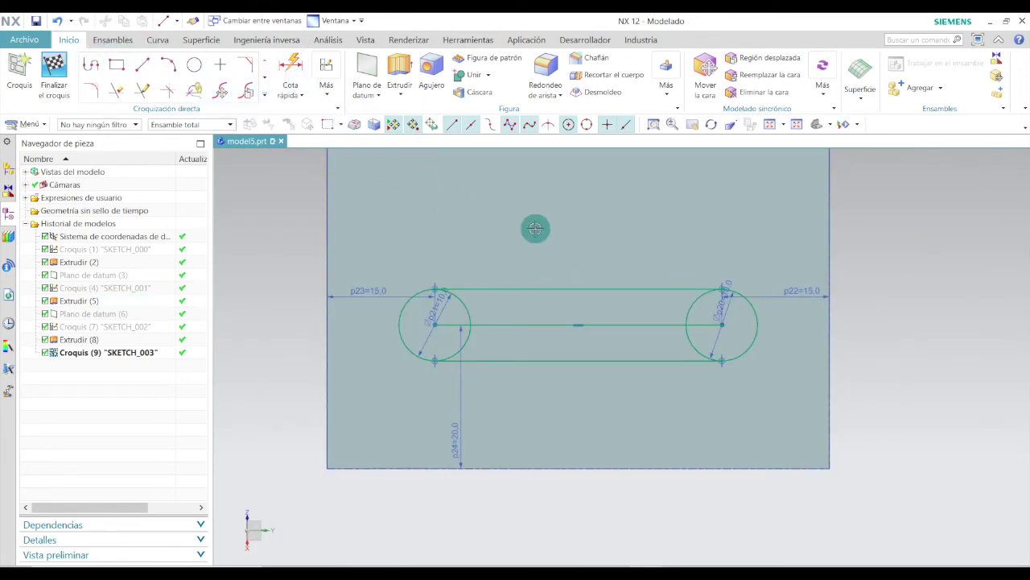
Trim away the inner halves of both circles with Quick Trim, leaving the slot's rounded ends.
scroll(536, 229, "down", 1)
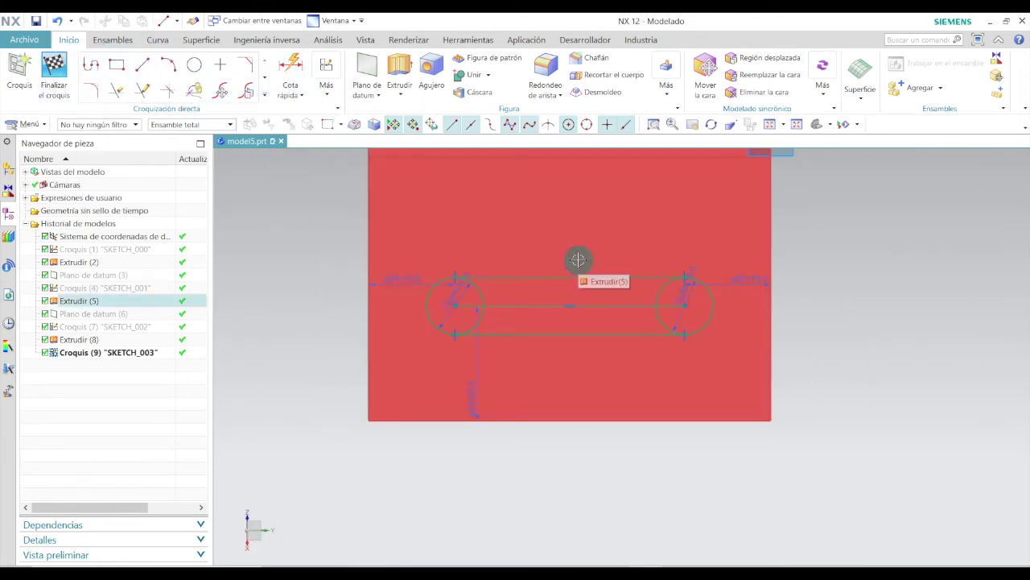
scroll(569, 256, "up", 2)
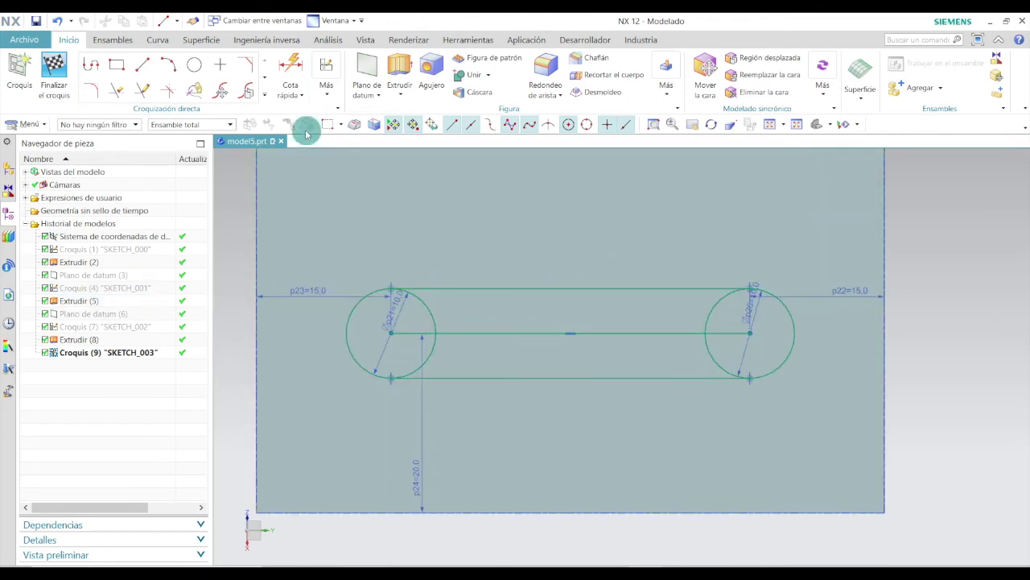
left_click(264, 78)
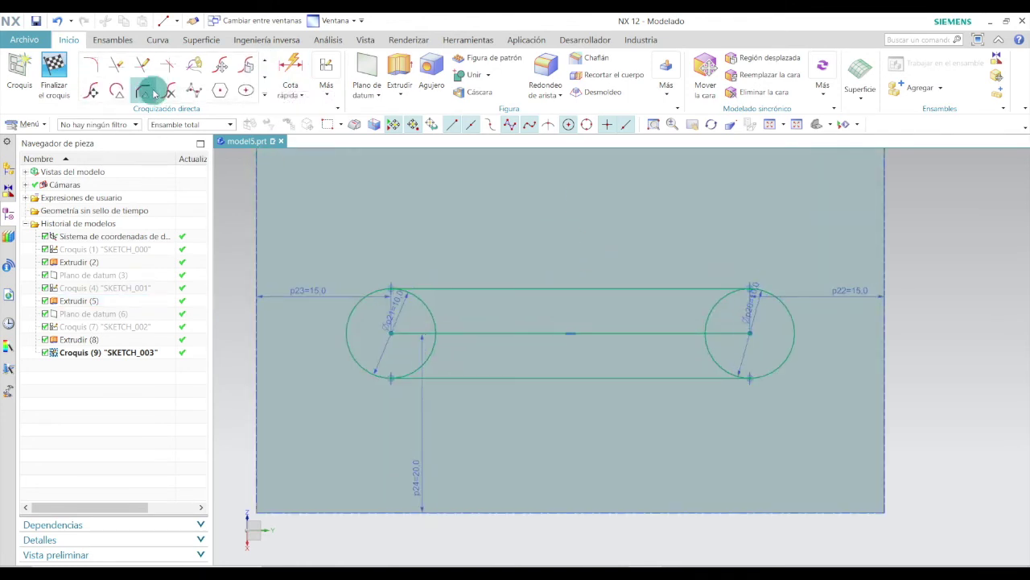
left_click(120, 64)
scroll(371, 342, "up", 3)
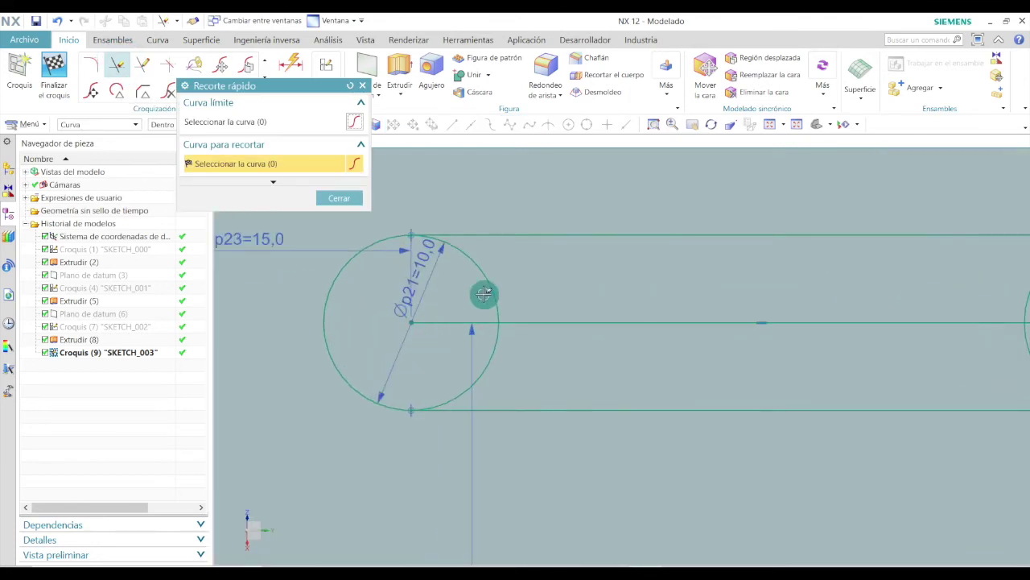
left_click(485, 267)
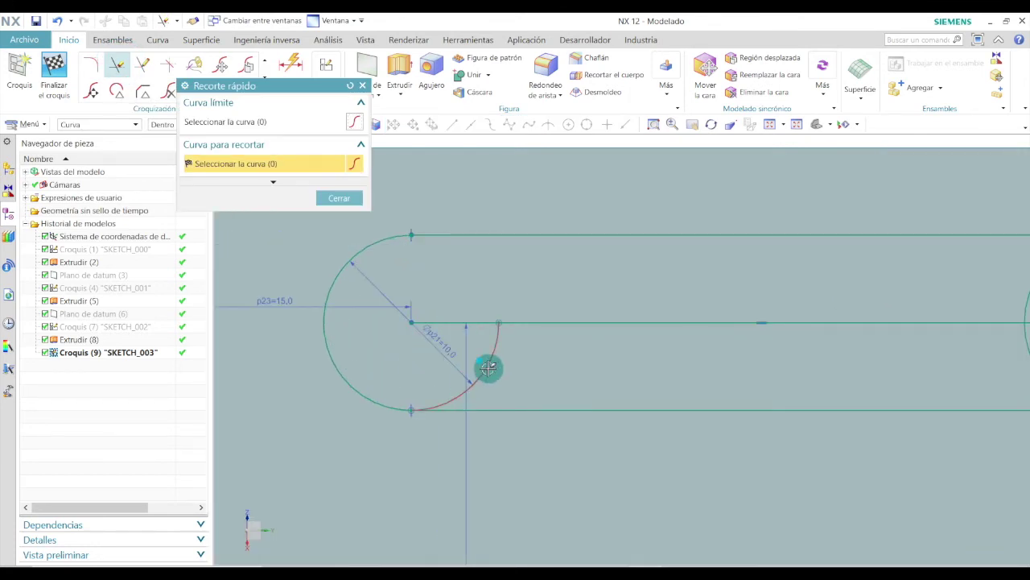
left_click(489, 368)
scroll(475, 378, "down", 3)
left_click(749, 296)
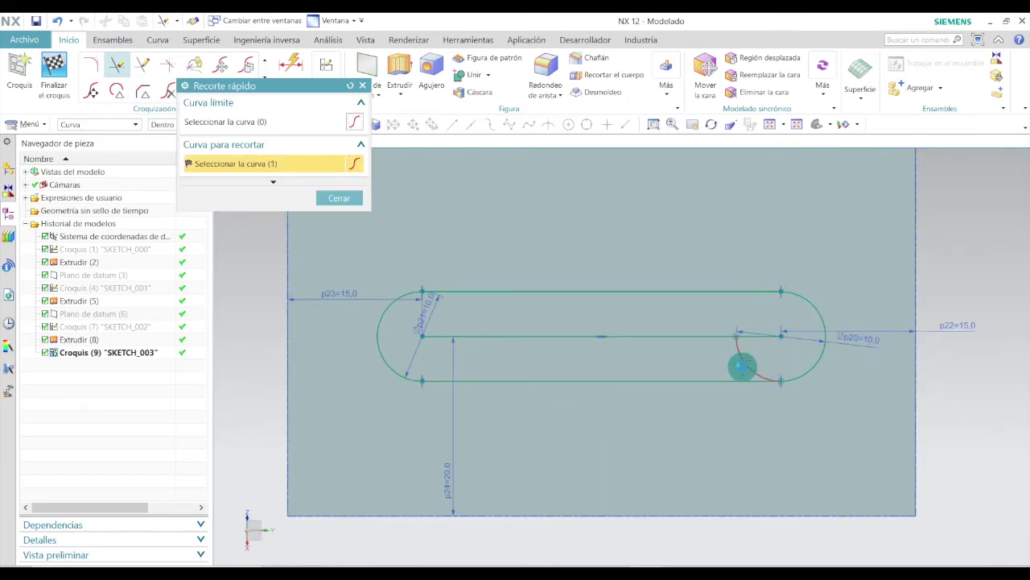
left_click(742, 367)
middle_click(707, 346)
Delete the line joining the slot's two arc centres and finish the slot sketch.
left_click(697, 345)
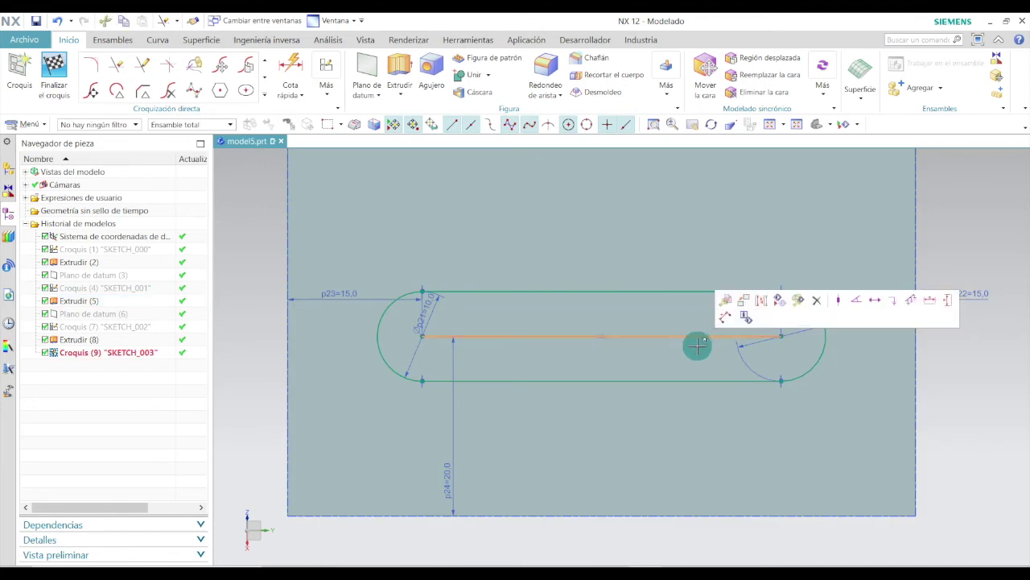
key("Delete")
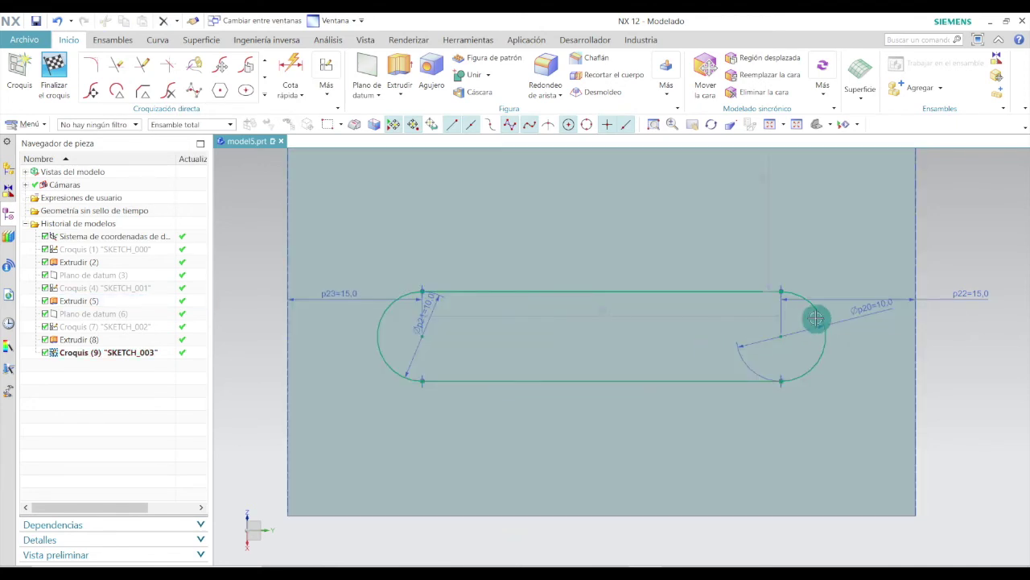
left_click(53, 72)
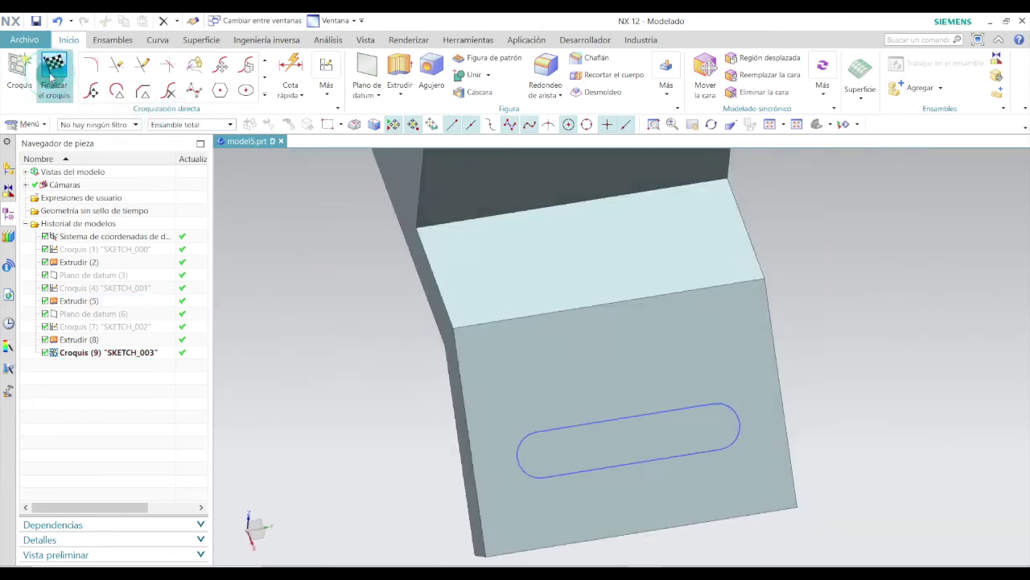
scroll(837, 441, "down", 2)
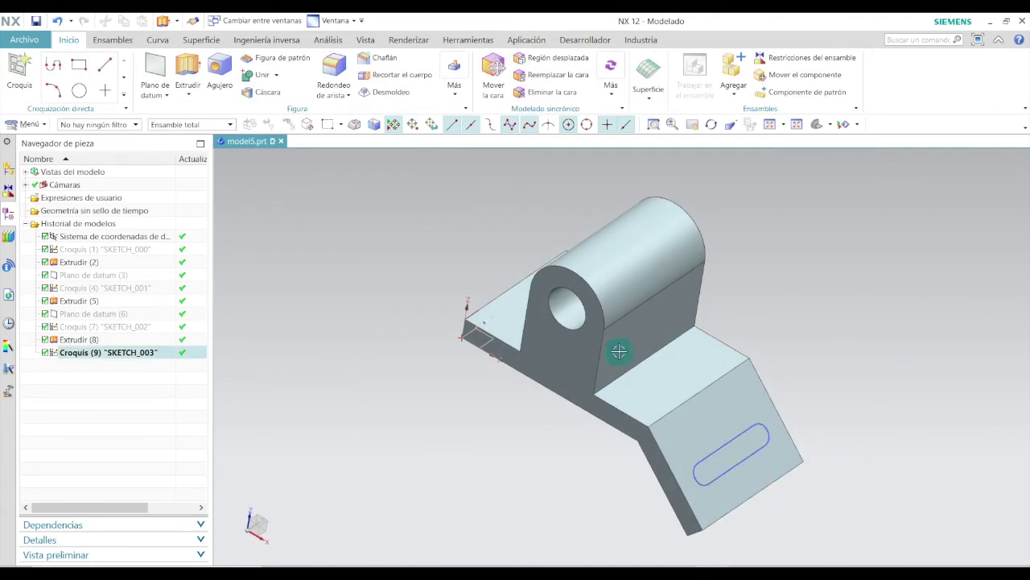
Extrude the slot profile 35 mm into the sloped flange with the direction reversed, subtracting it from the body.
left_click(190, 61)
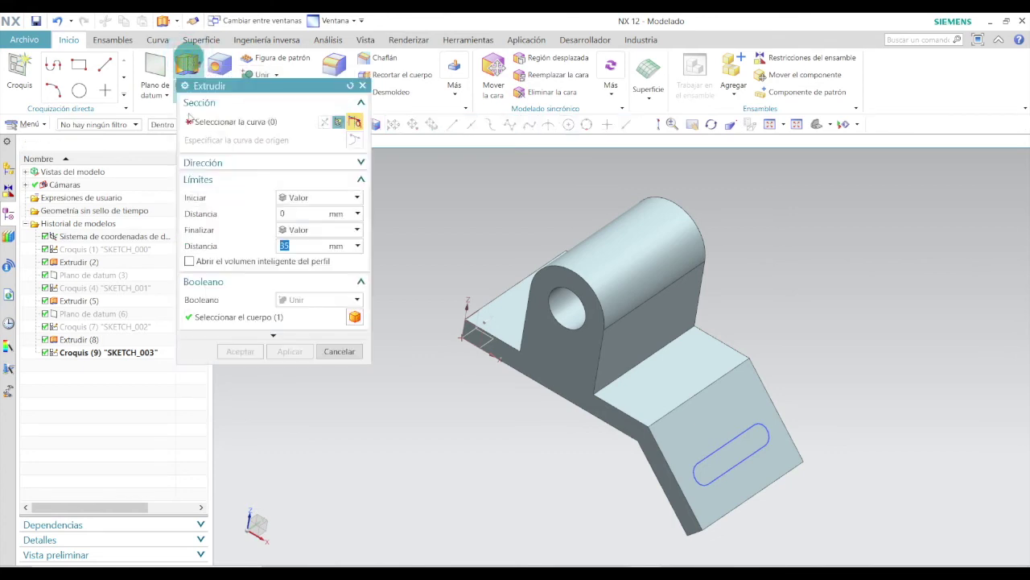
left_click(722, 430)
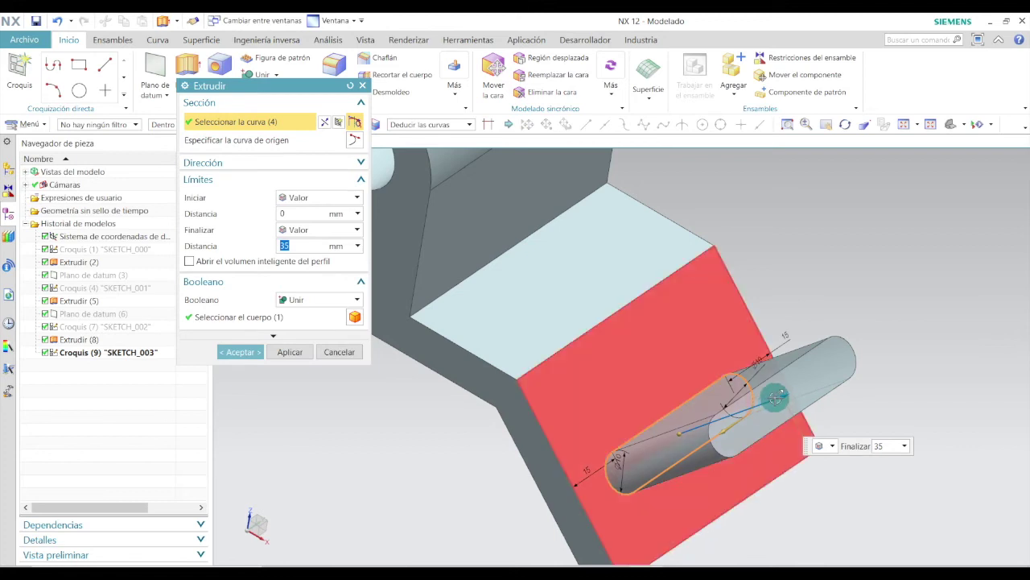
double_click(777, 396)
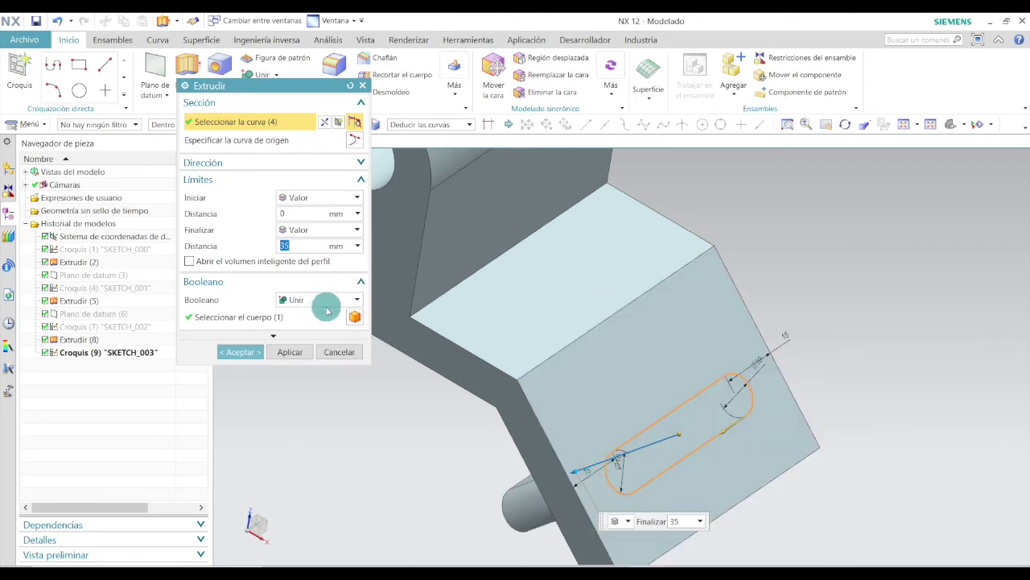
left_click(326, 303)
left_click(302, 337)
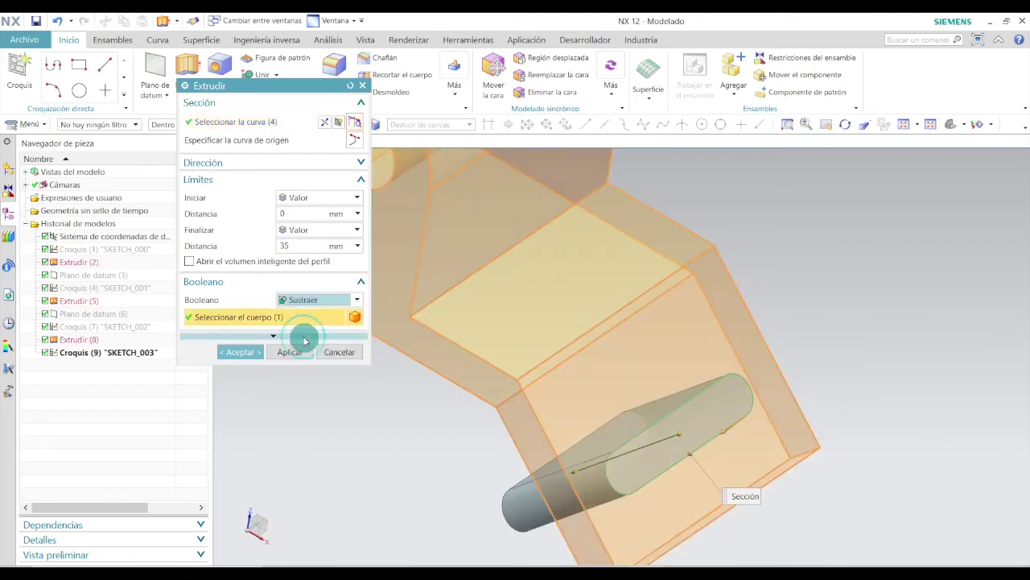
middle_click_drag(894, 341, 866, 299)
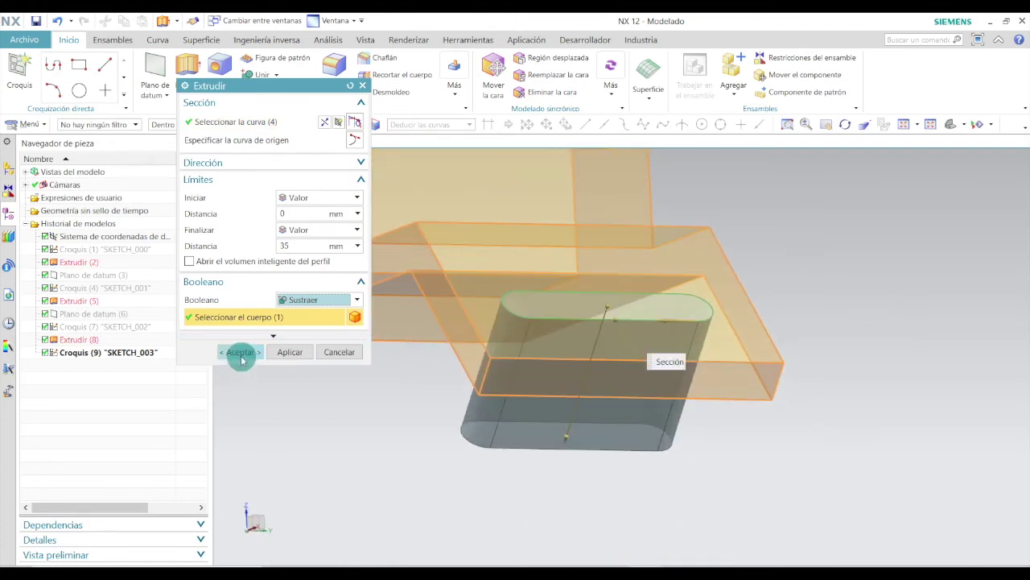
left_click(240, 352)
middle_click_drag(792, 393, 807, 421)
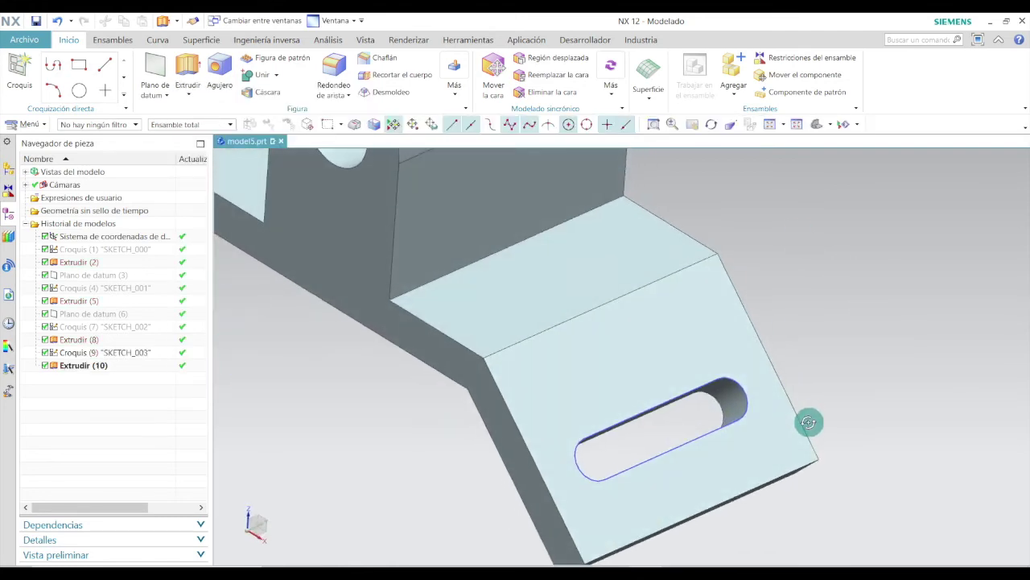
left_click(817, 126)
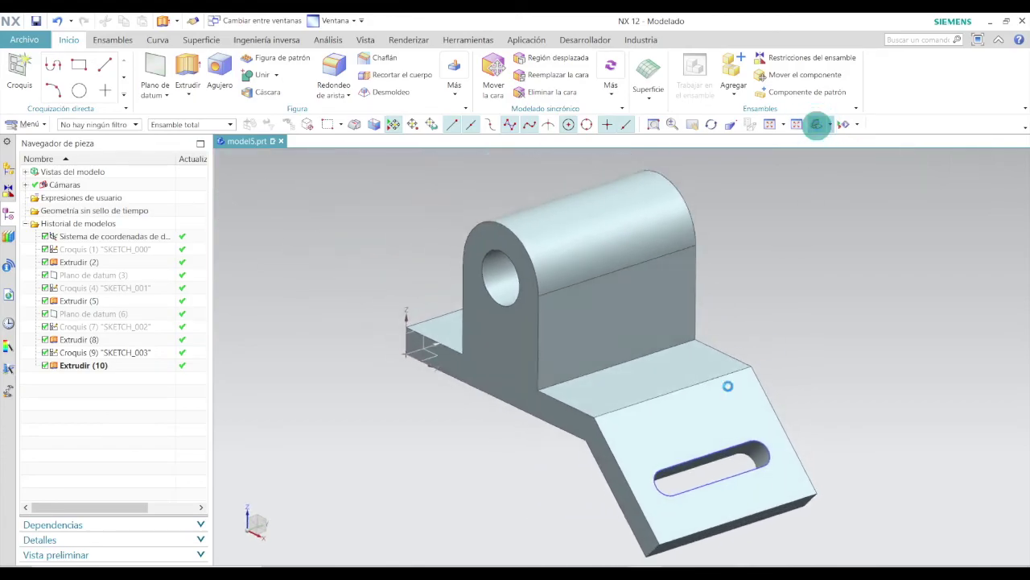
Switch to the technical drawing, mark the rib's 10 mm thickness in View A, and examine the rib's side profile before returning to NX.
key("alt+Tab")
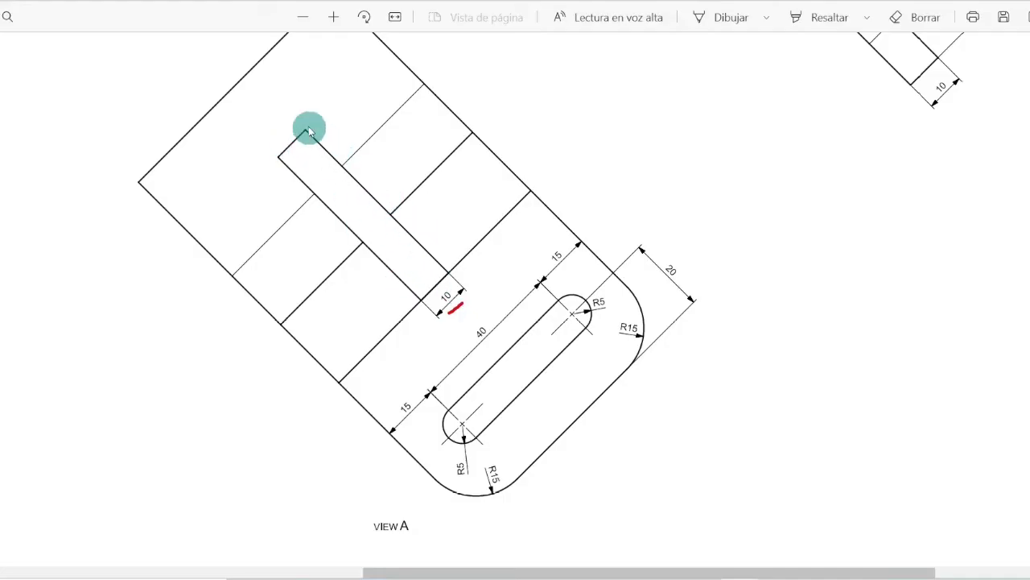
left_click_drag(454, 312, 464, 303)
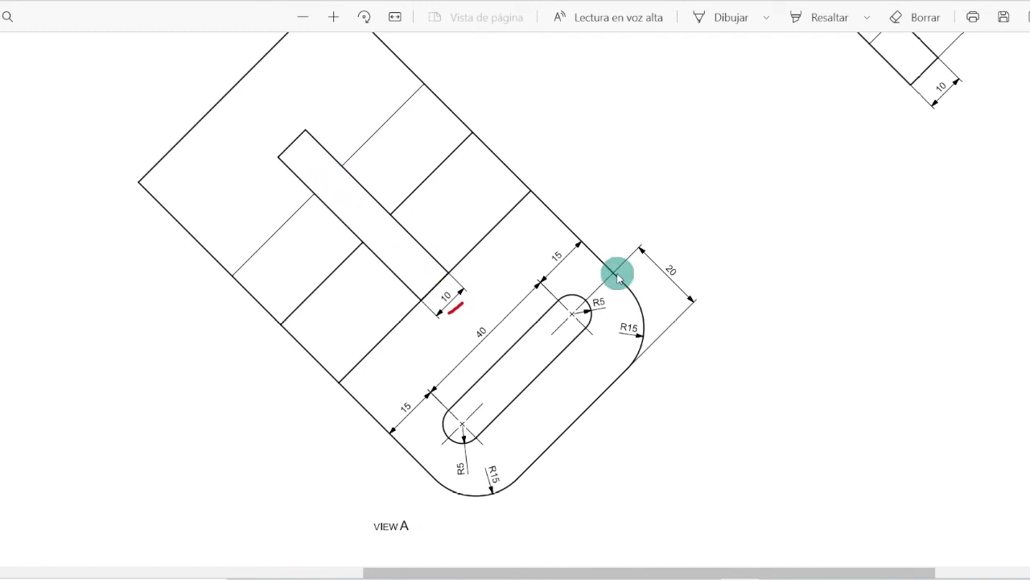
scroll(617, 272, "up", 5)
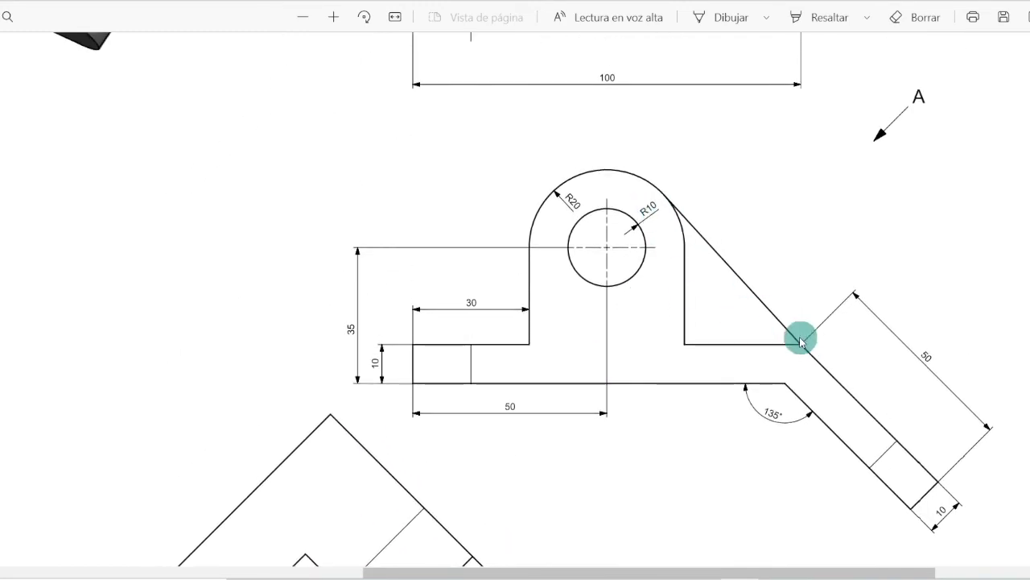
key("alt+Tab")
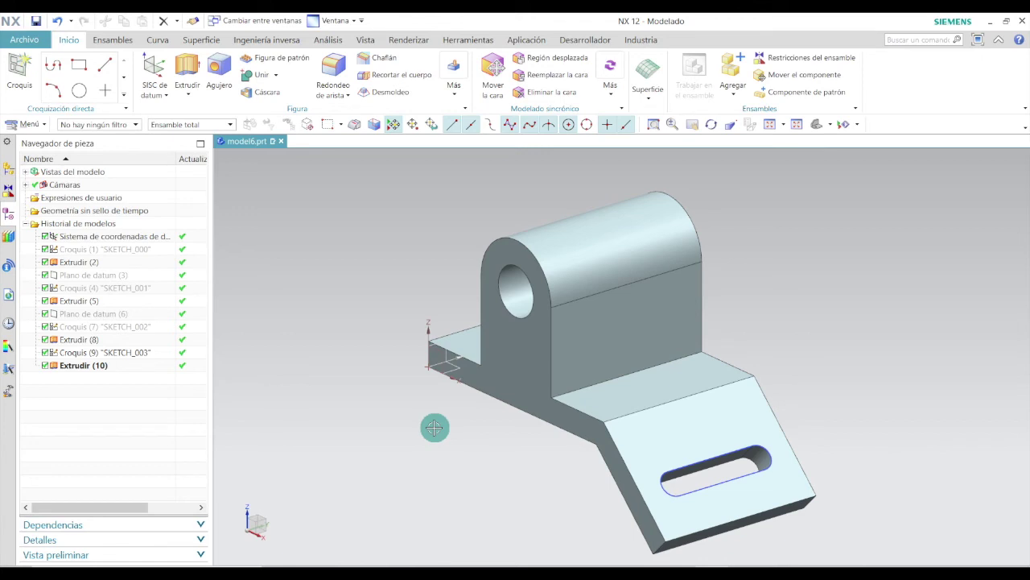
Create a dynamic datum coordinate system at the midpoint of the edge between base plate and sloped flange, at X 100, Y 35, Z 10.
left_click(161, 96)
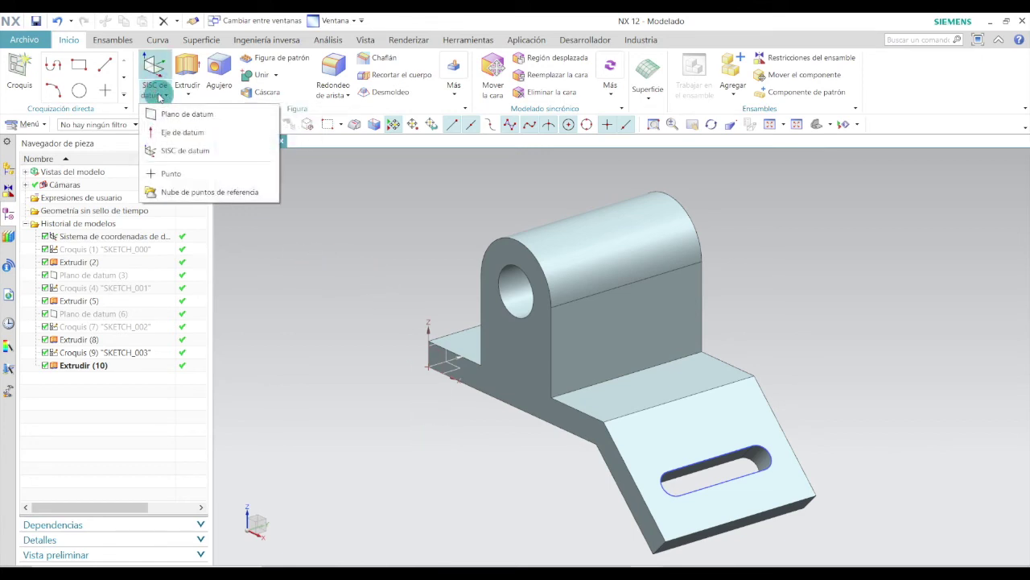
left_click(225, 159)
scroll(655, 437, "up", 3)
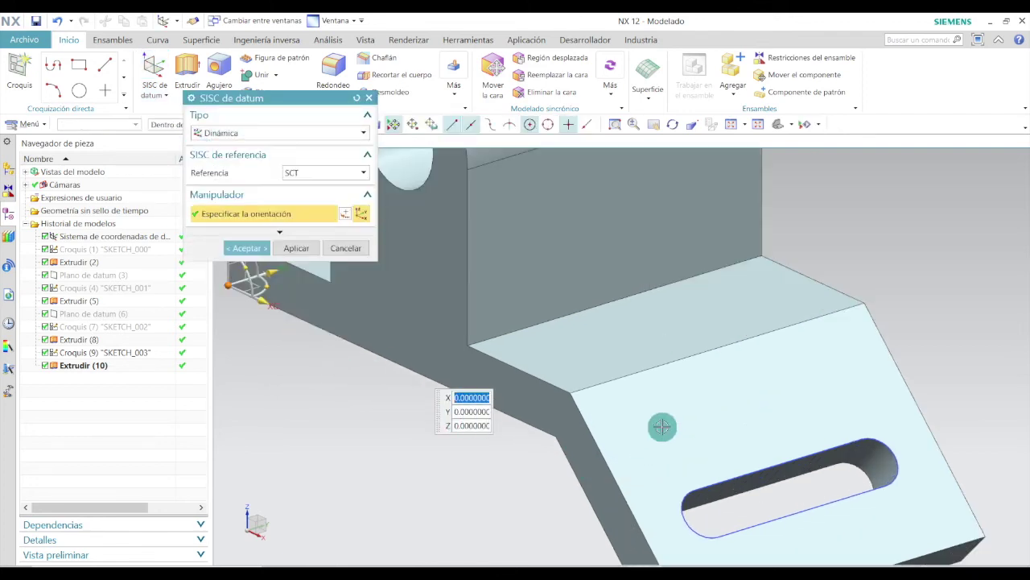
left_click(717, 347)
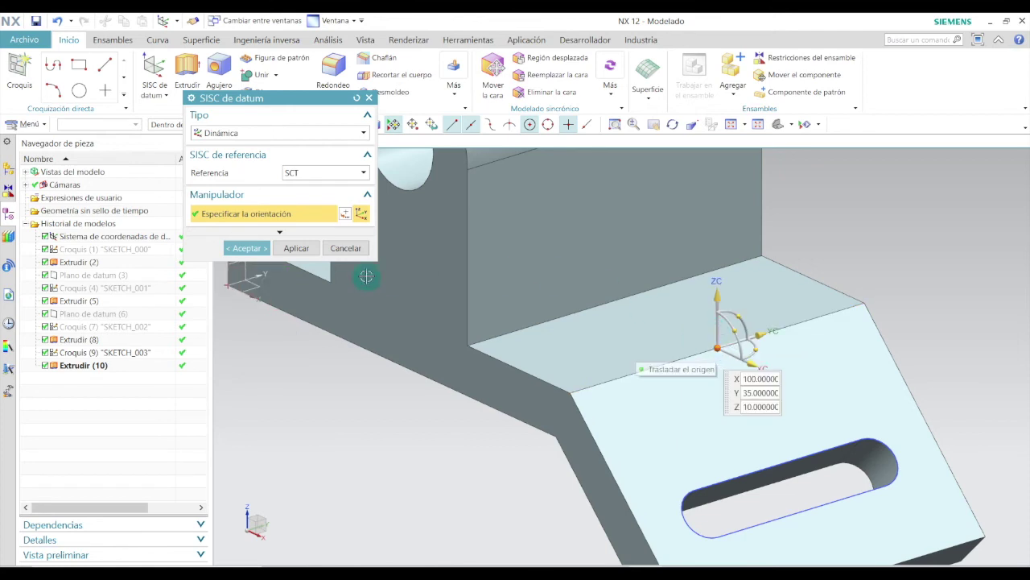
left_click(251, 248)
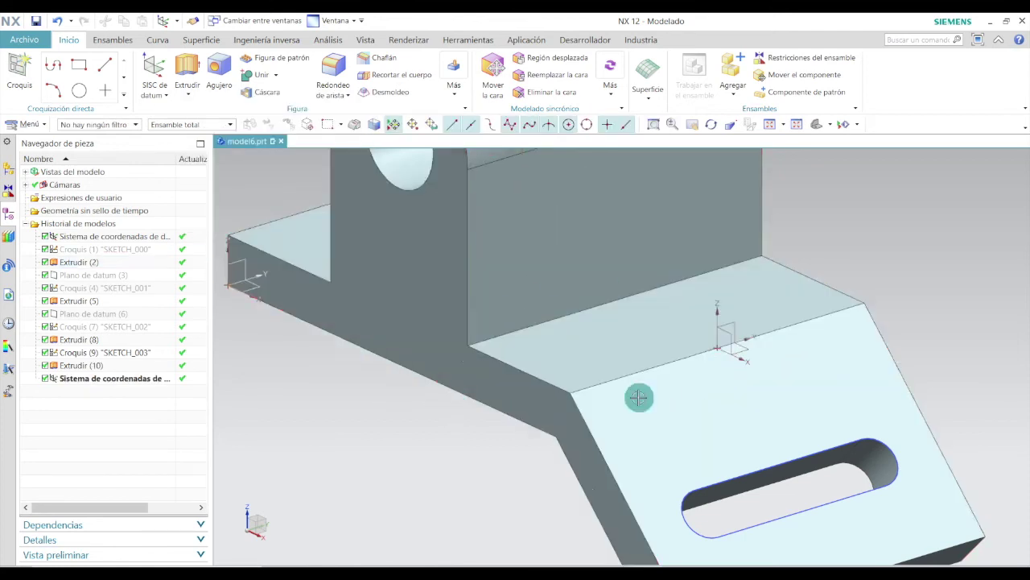
scroll(861, 361, "down", 5)
scroll(885, 331, "up", 8)
scroll(531, 349, "down", 3)
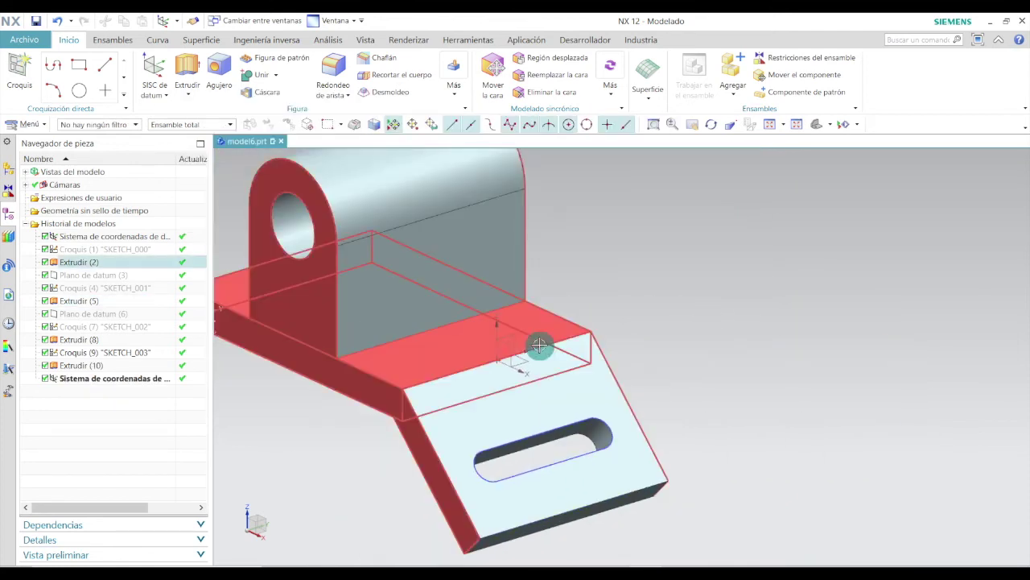
scroll(516, 345, "up", 3)
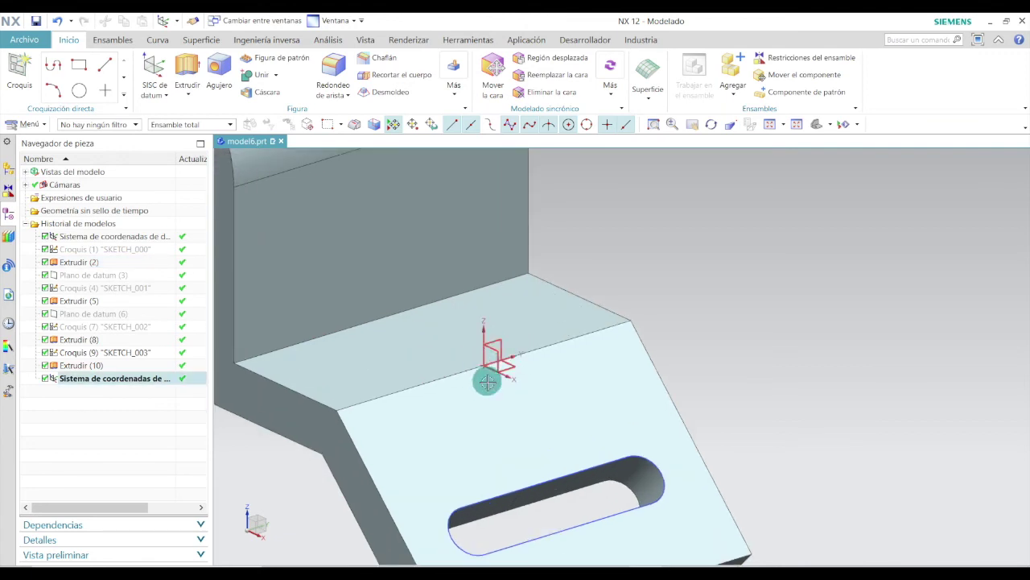